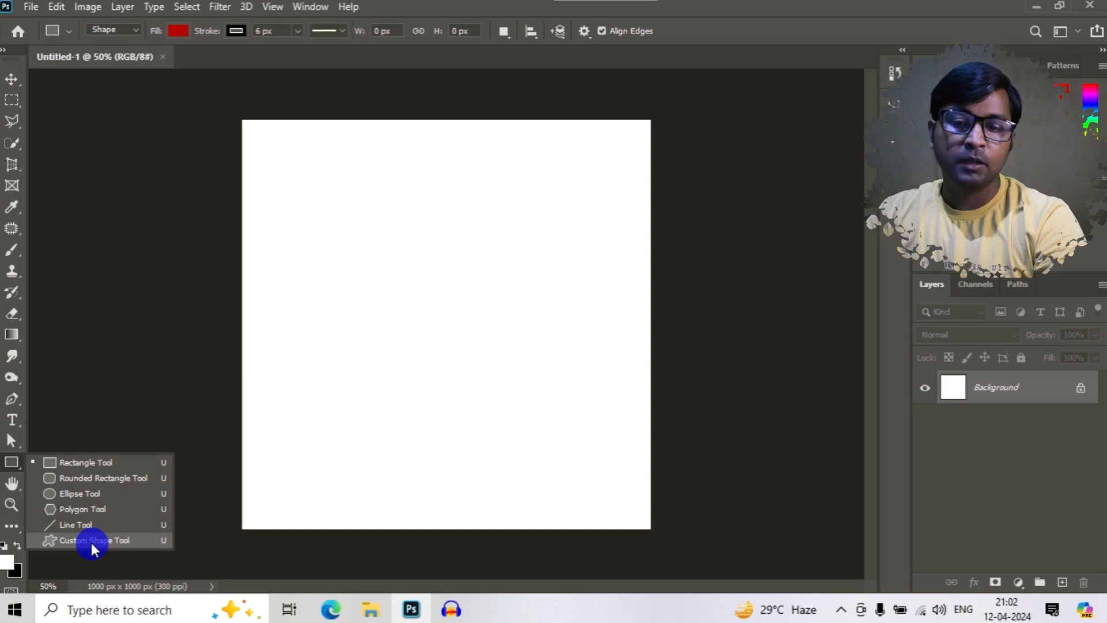
With the Rectangle tool in Shape mode and a solid stroke, draw a red rectangle about 472 × 460 px on the canvas.
click(85, 468)
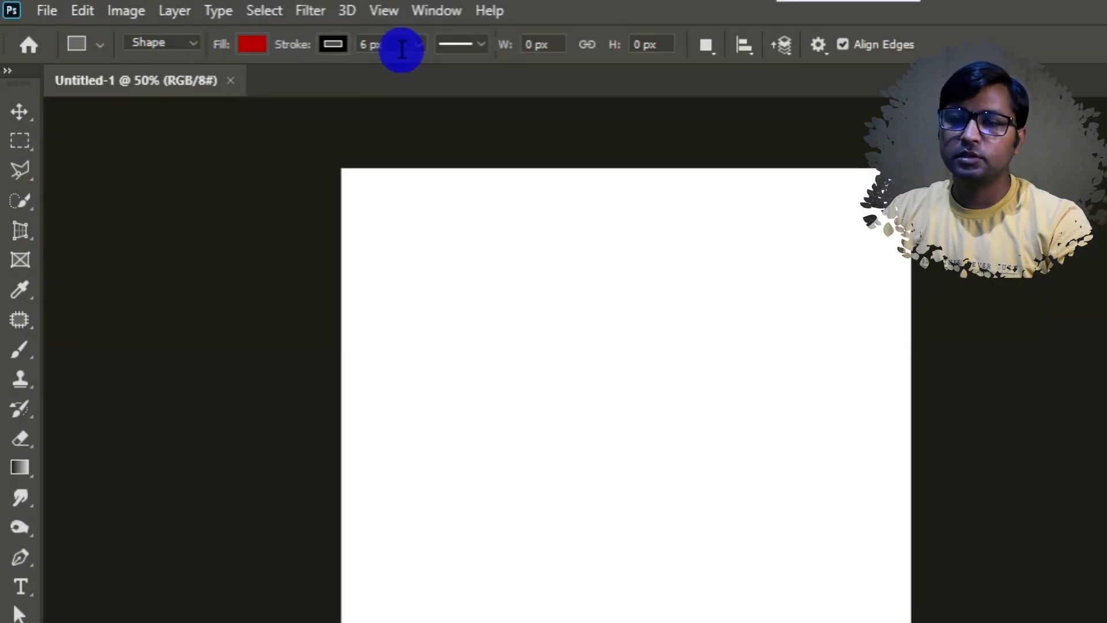
click(188, 46)
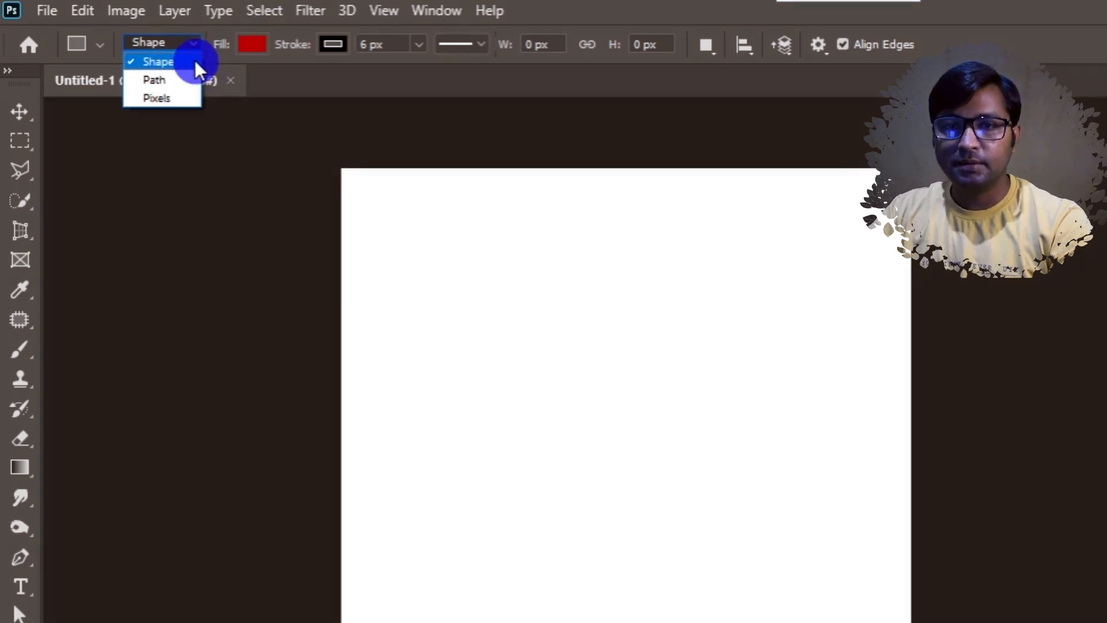
click(255, 40)
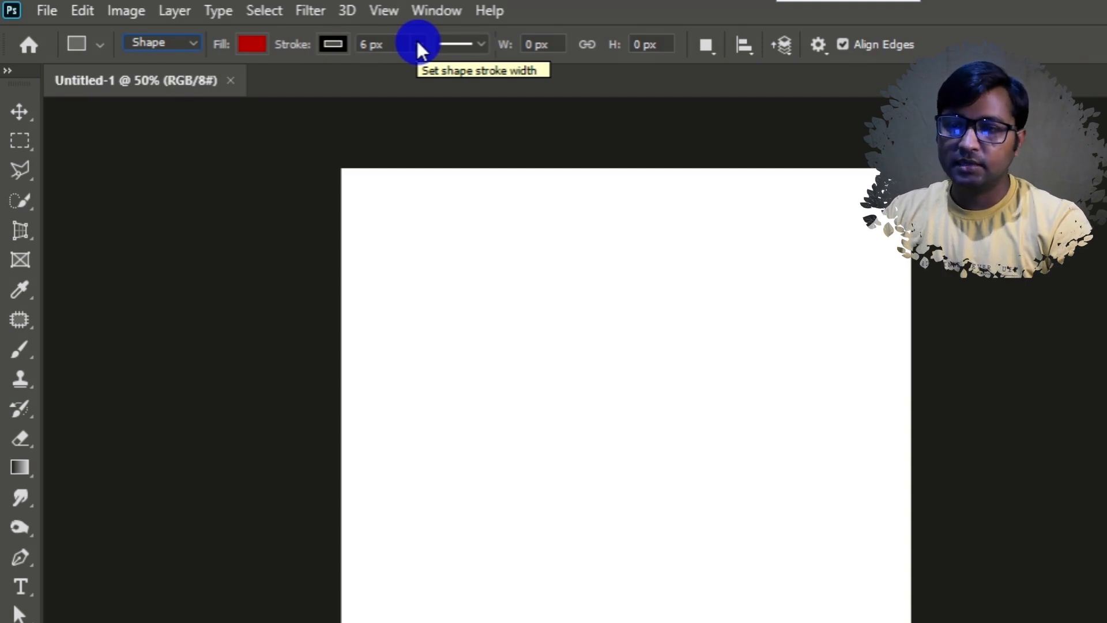
click(462, 44)
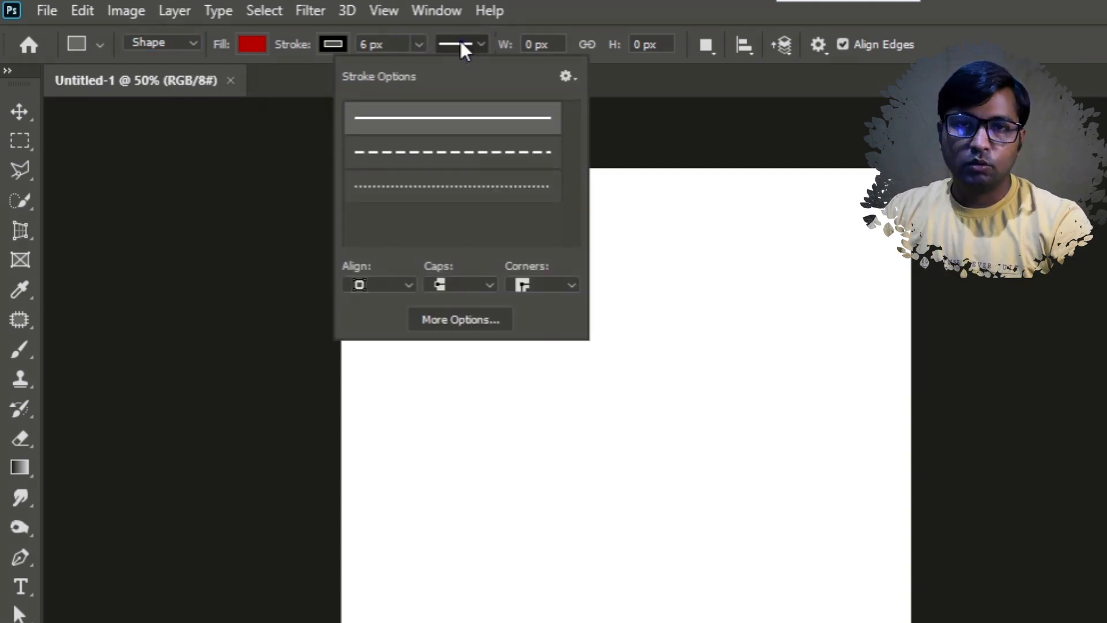
click(457, 115)
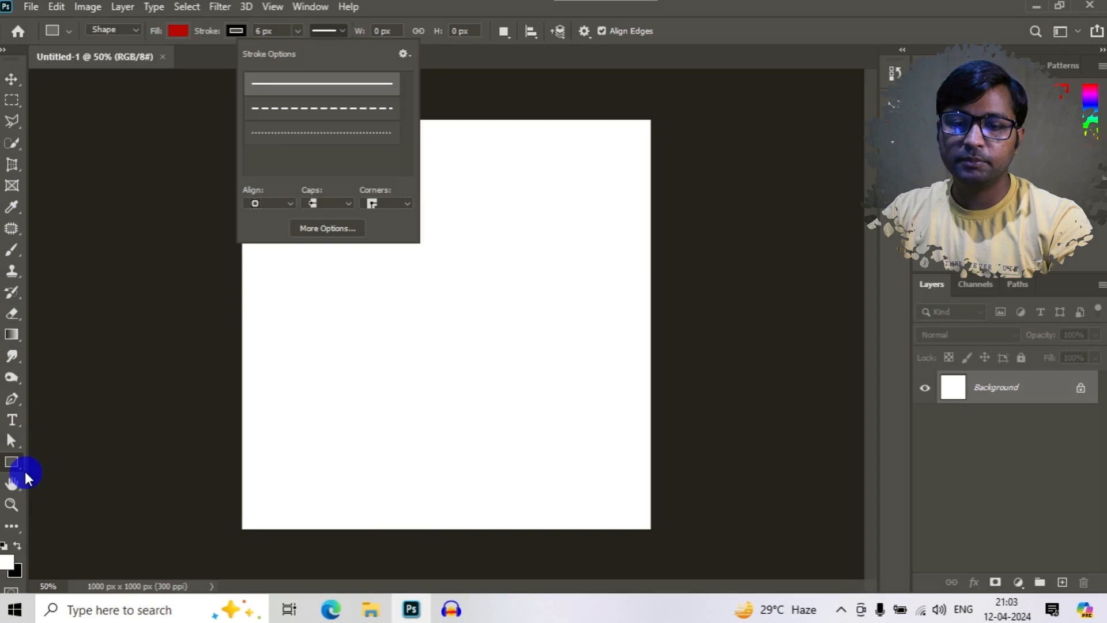
click(13, 465)
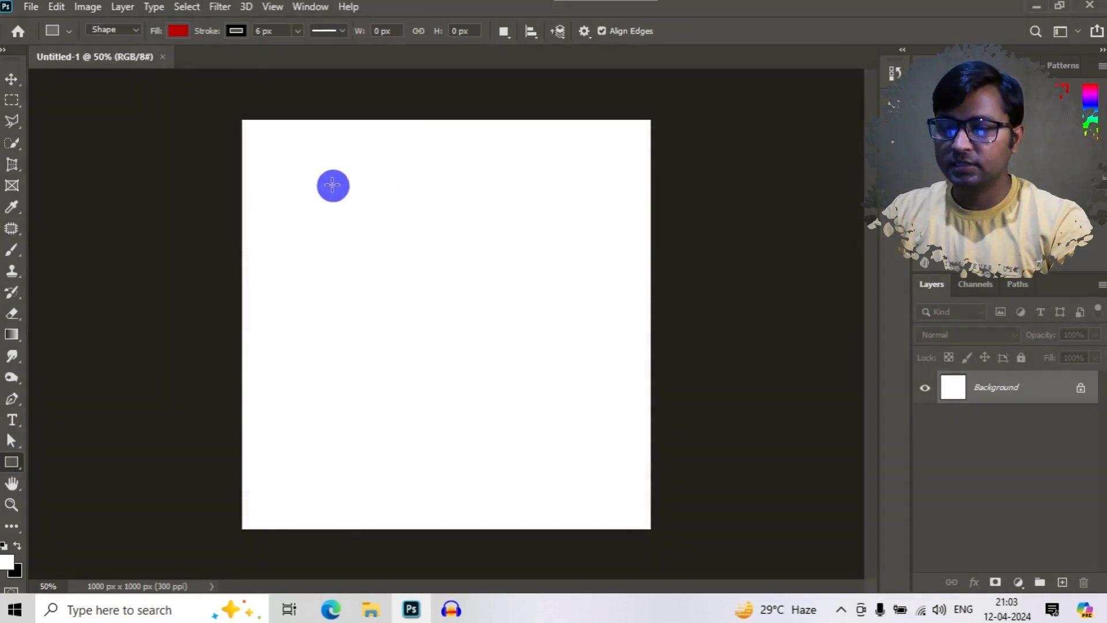
mouse_move(304, 175)
mouse_down()
mouse_move(408, 299)
mouse_move(496, 363)
mouse_up()
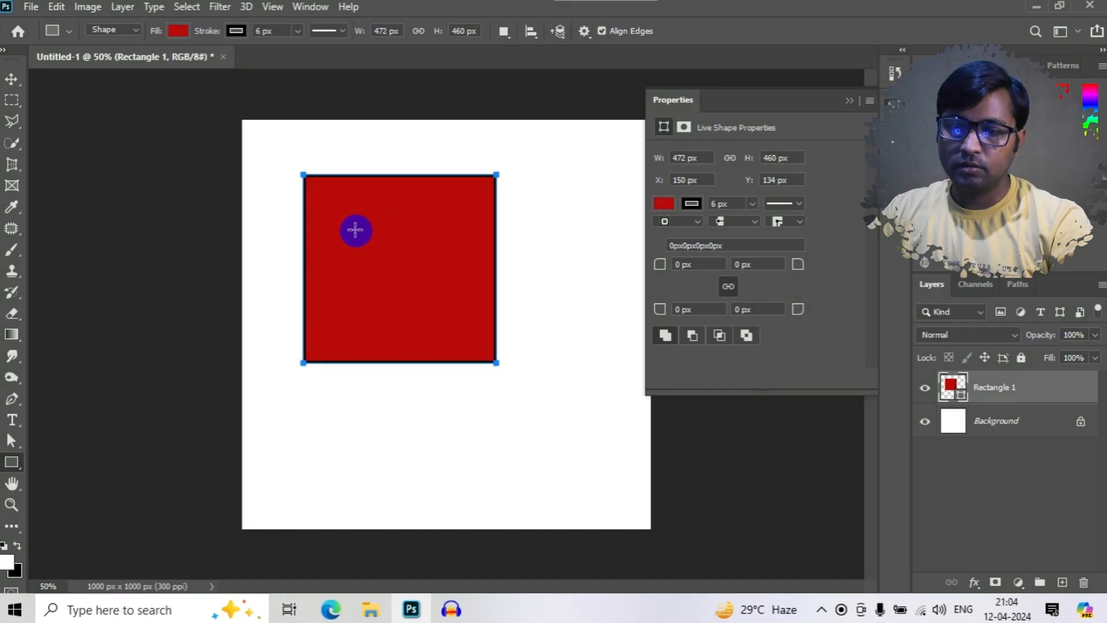
Set the rectangle's stroke width to 5 px and its stroke colour to the recently used teal.
scroll(309, 198, up, 3)
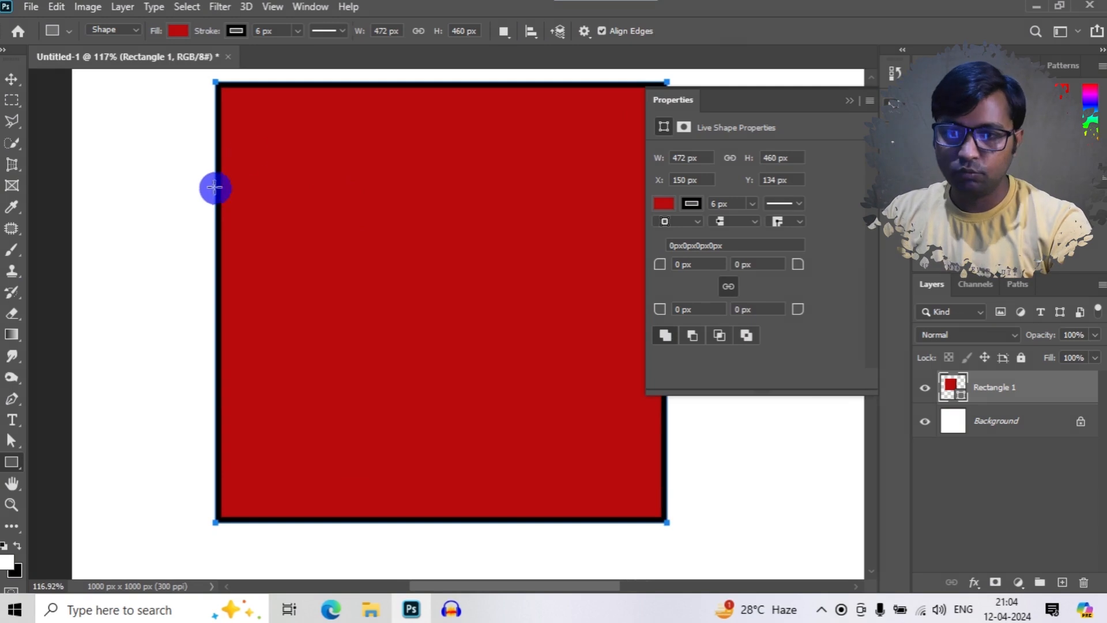
click(181, 30)
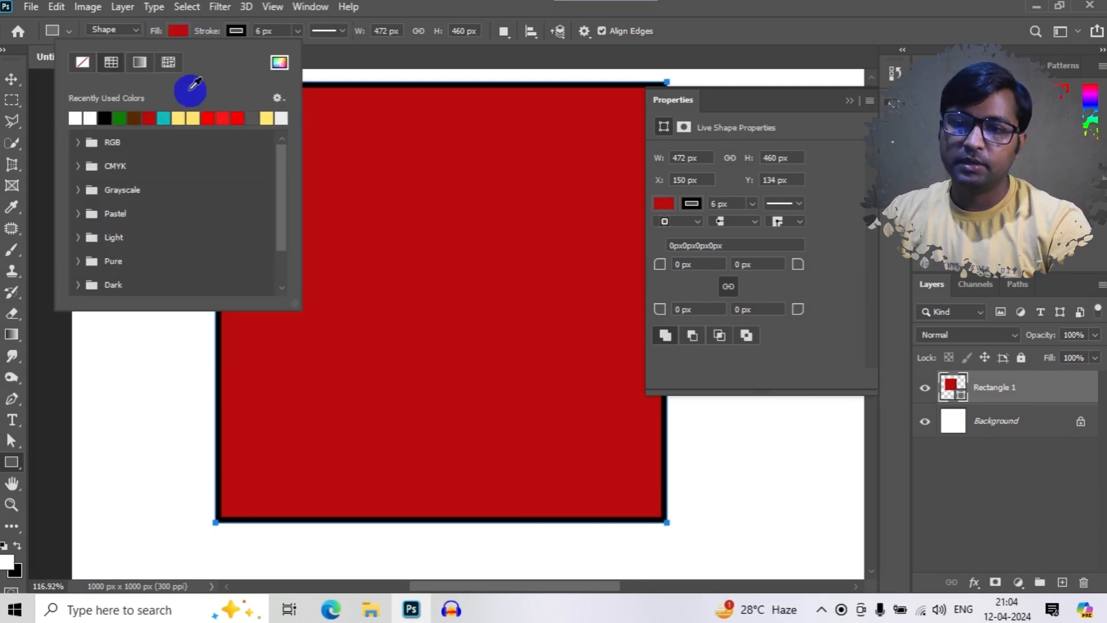
click(171, 24)
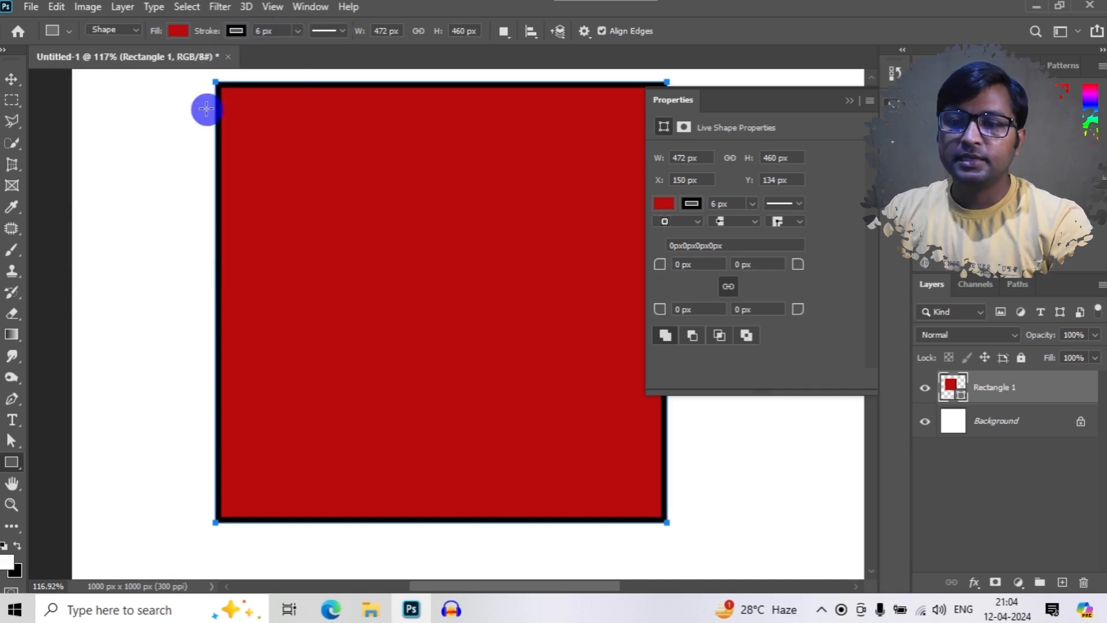
click(269, 35)
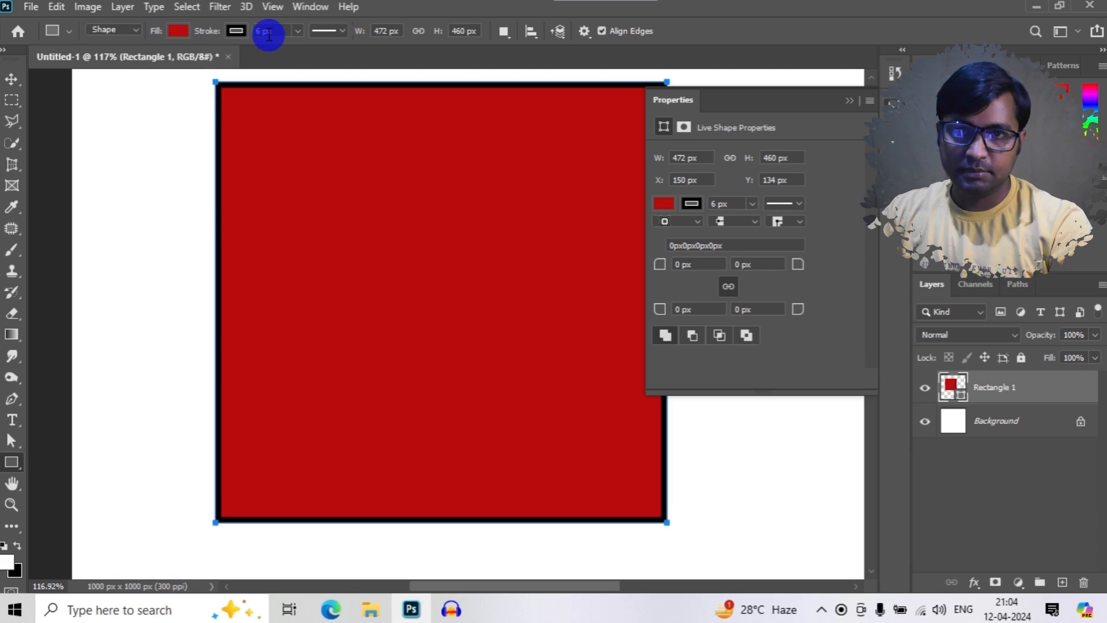
click(299, 31)
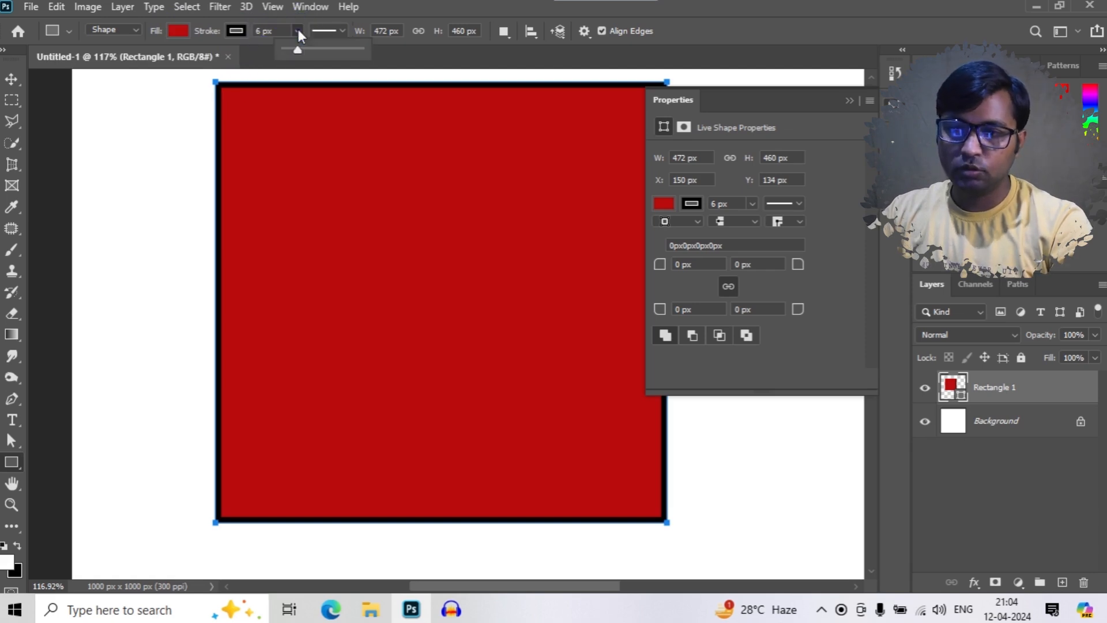
drag(300, 51, 309, 49)
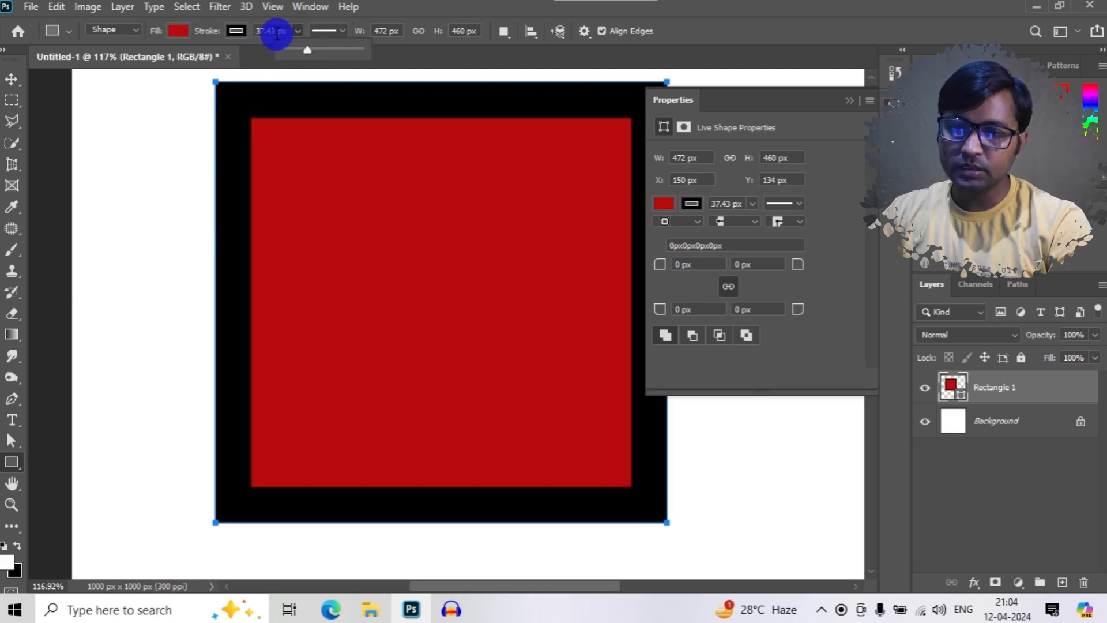
click(278, 32)
text(5)
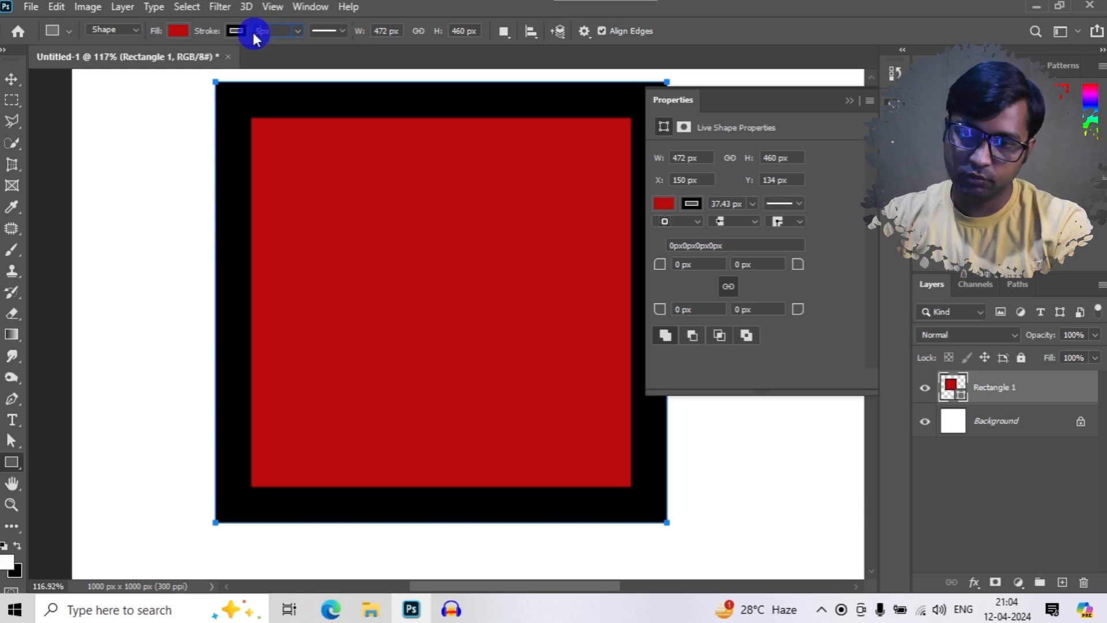
key(Return)
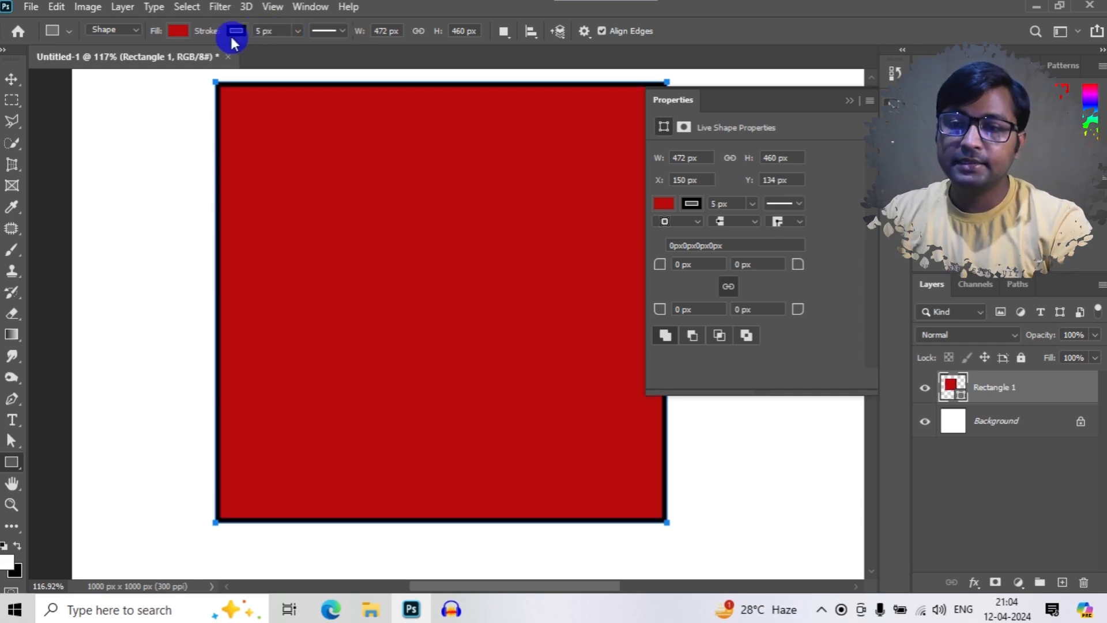
click(232, 32)
click(222, 118)
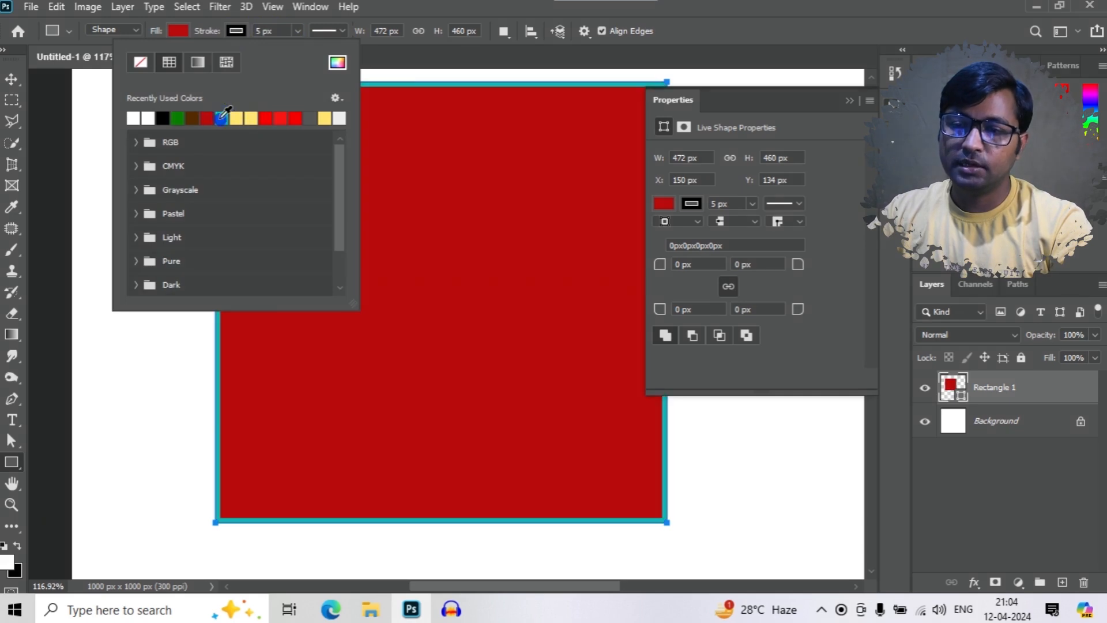
Change the rectangle's fill to a medium green chosen in the Color Picker.
click(175, 31)
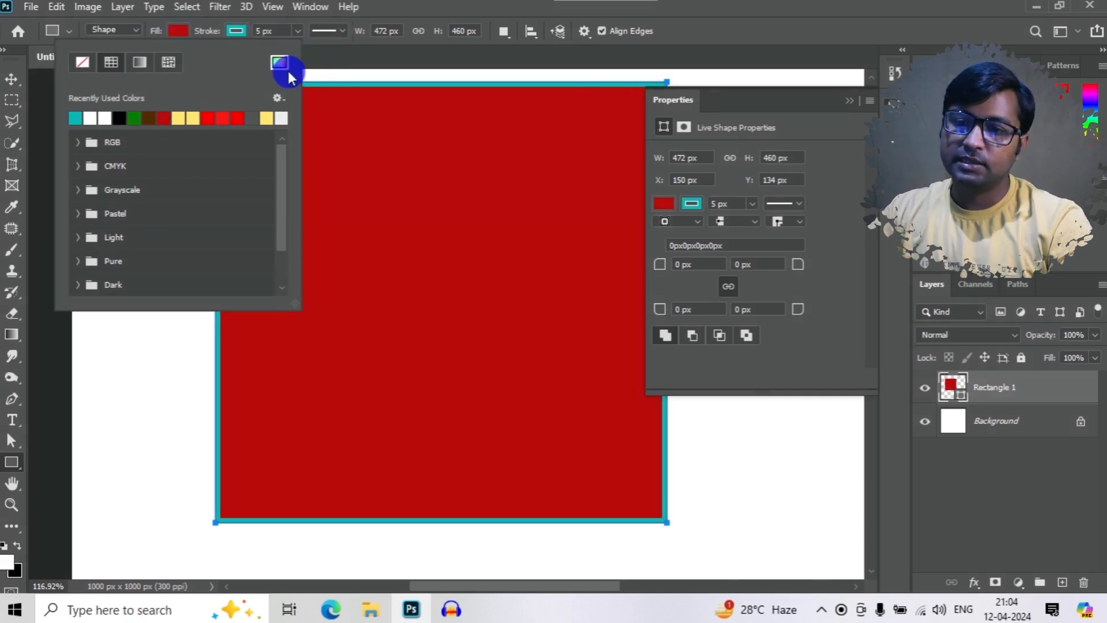
click(78, 143)
click(77, 142)
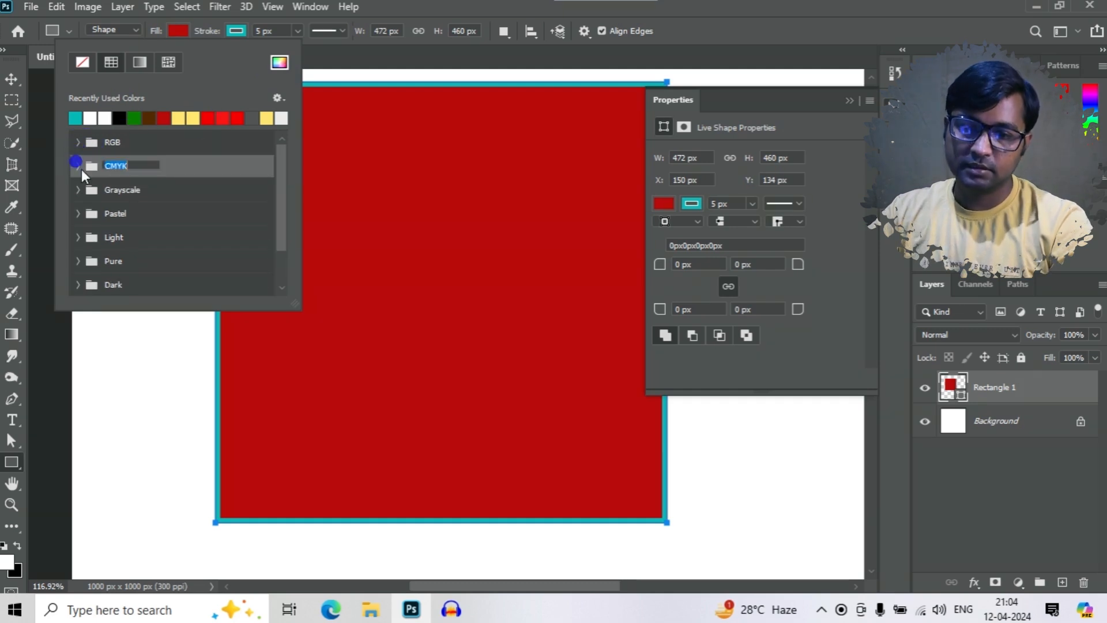
click(79, 167)
click(126, 166)
click(282, 64)
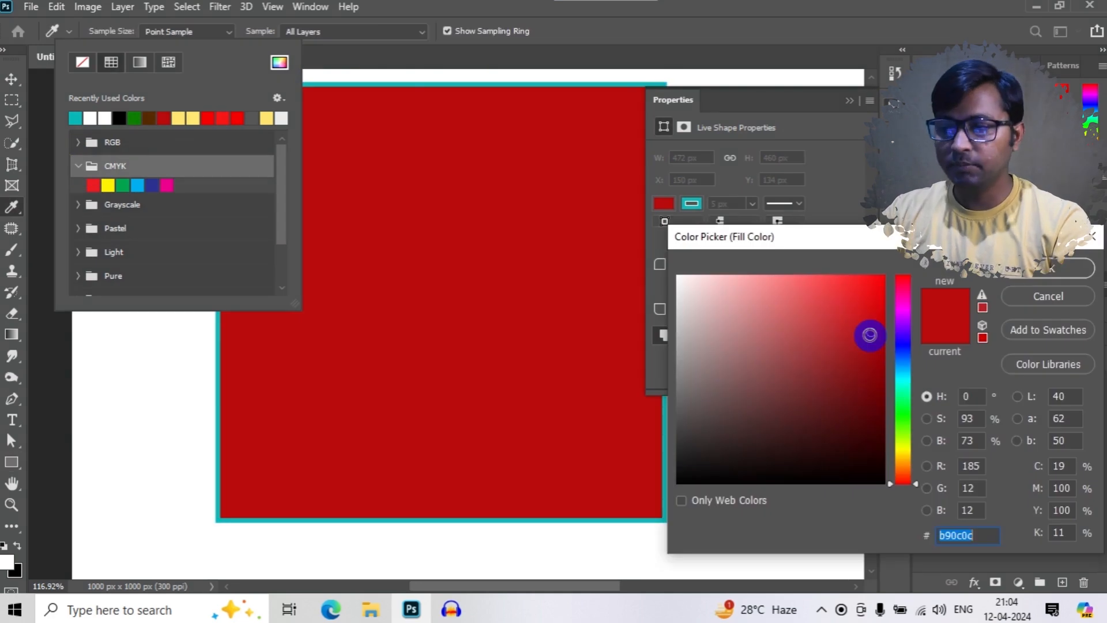
click(876, 305)
drag(898, 341, 903, 410)
click(871, 358)
click(1047, 267)
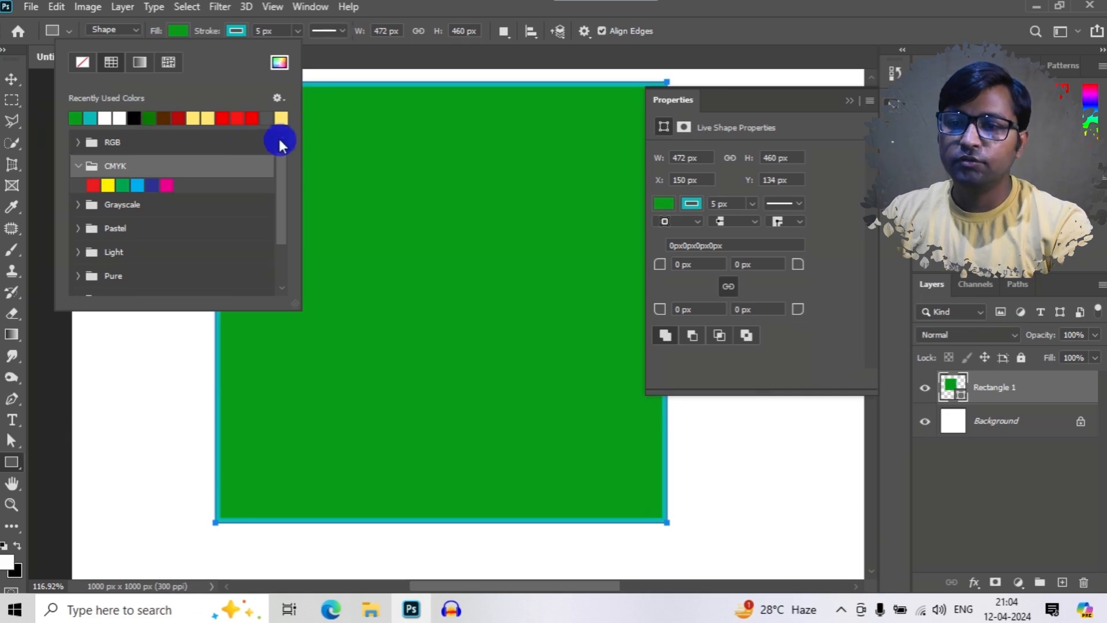
Change the rectangle's stroke style to the dotted line preset.
click(340, 33)
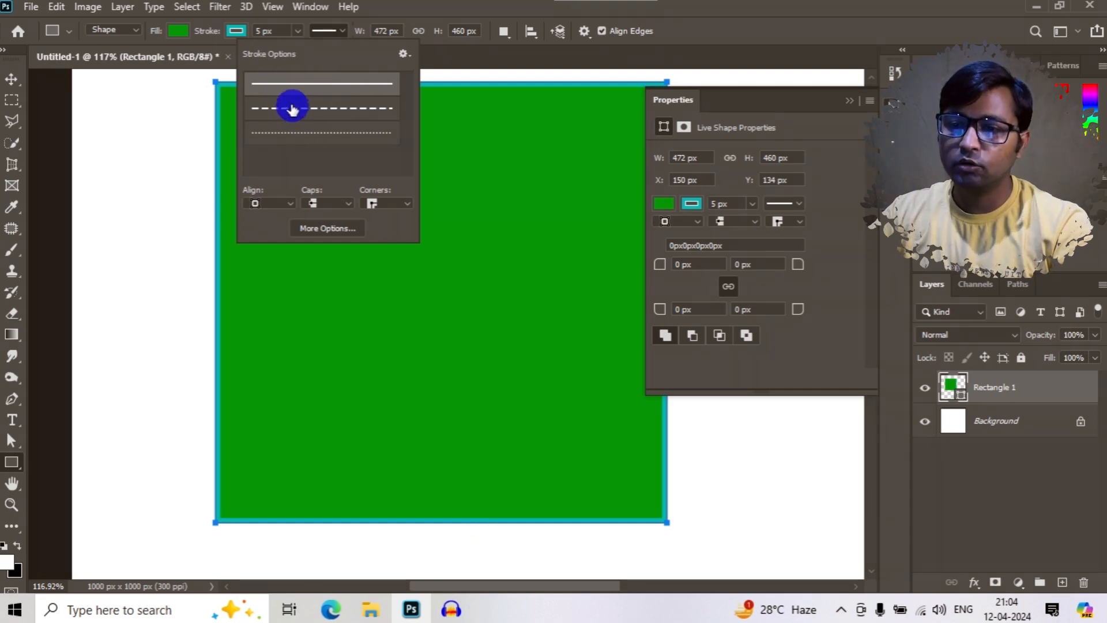
click(299, 135)
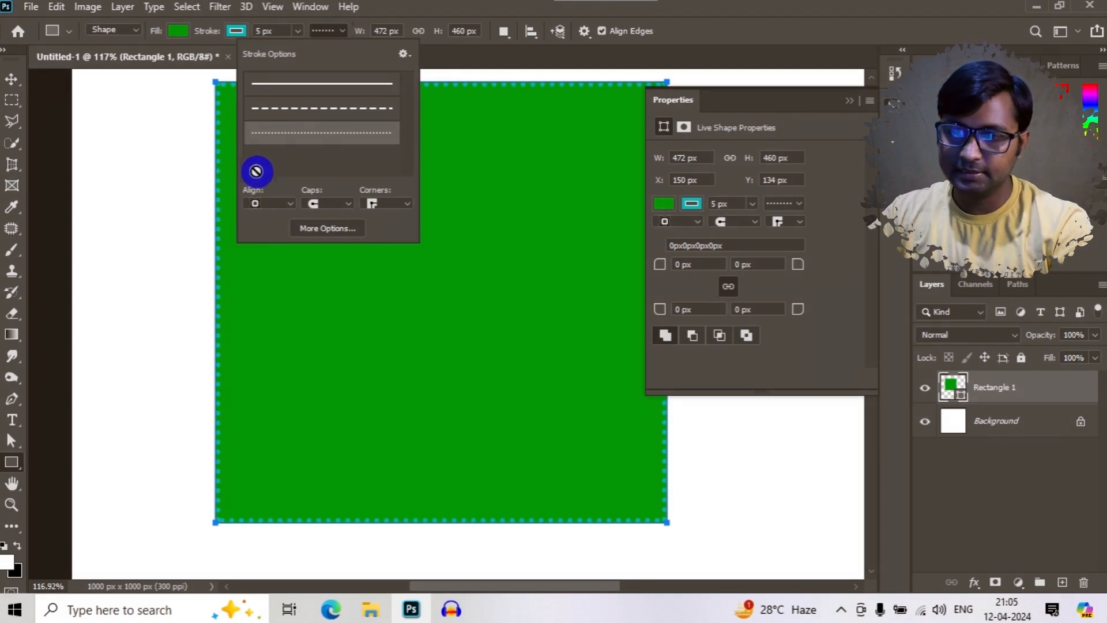
click(314, 135)
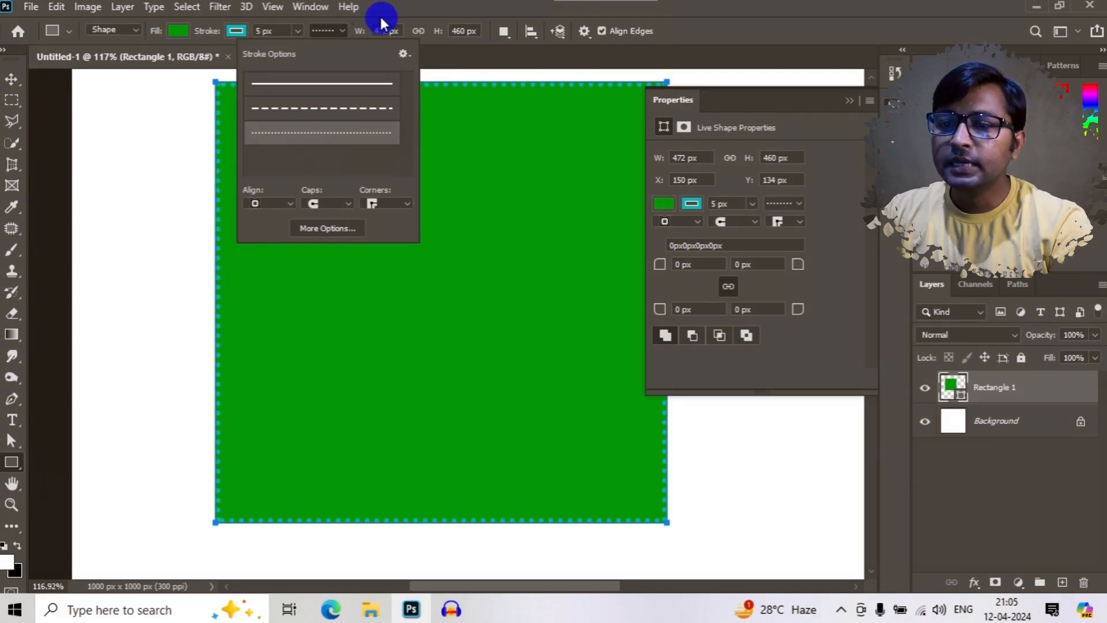
Enlarge the rectangle to about 538 × 472 px, linking width and height for the final scaling only, and collapse its live shape properties.
drag(357, 33, 390, 38)
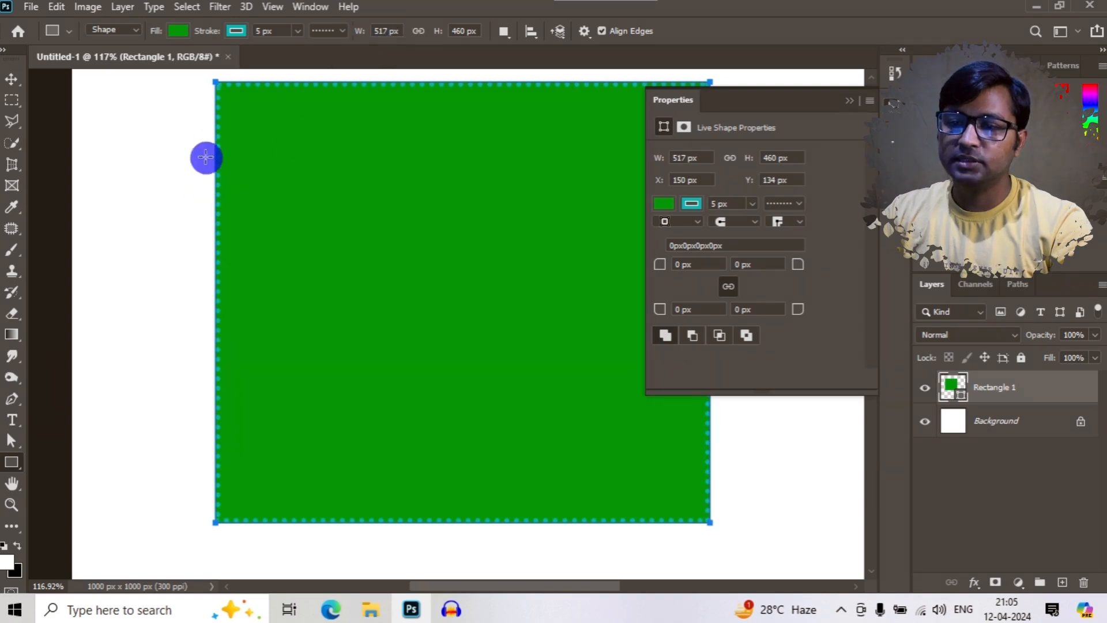
drag(358, 32, 430, 50)
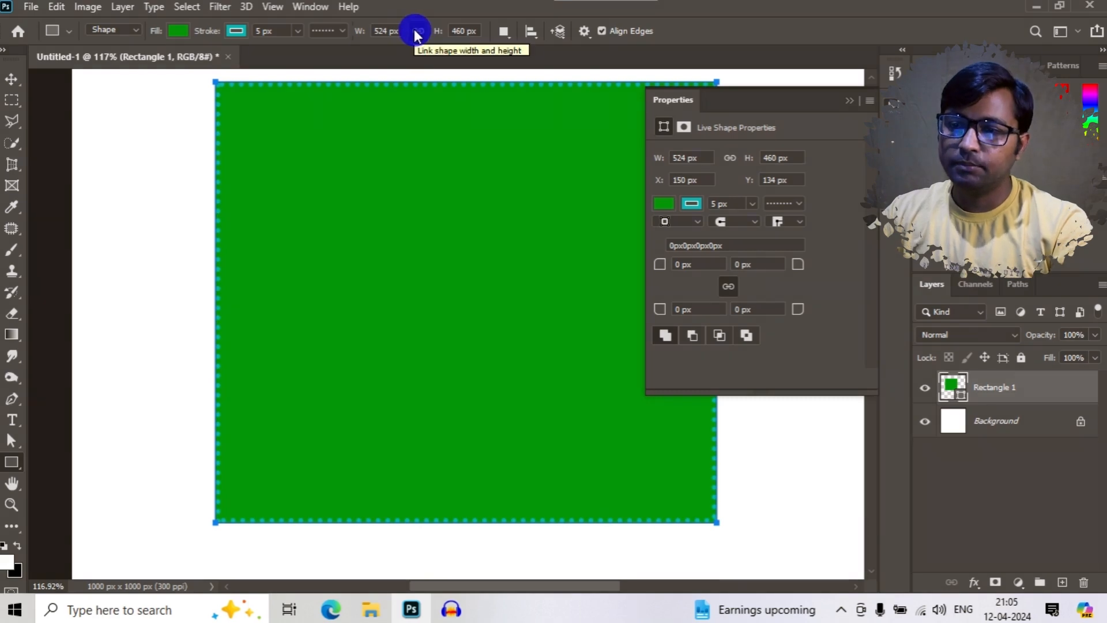
click(417, 31)
drag(360, 34, 371, 32)
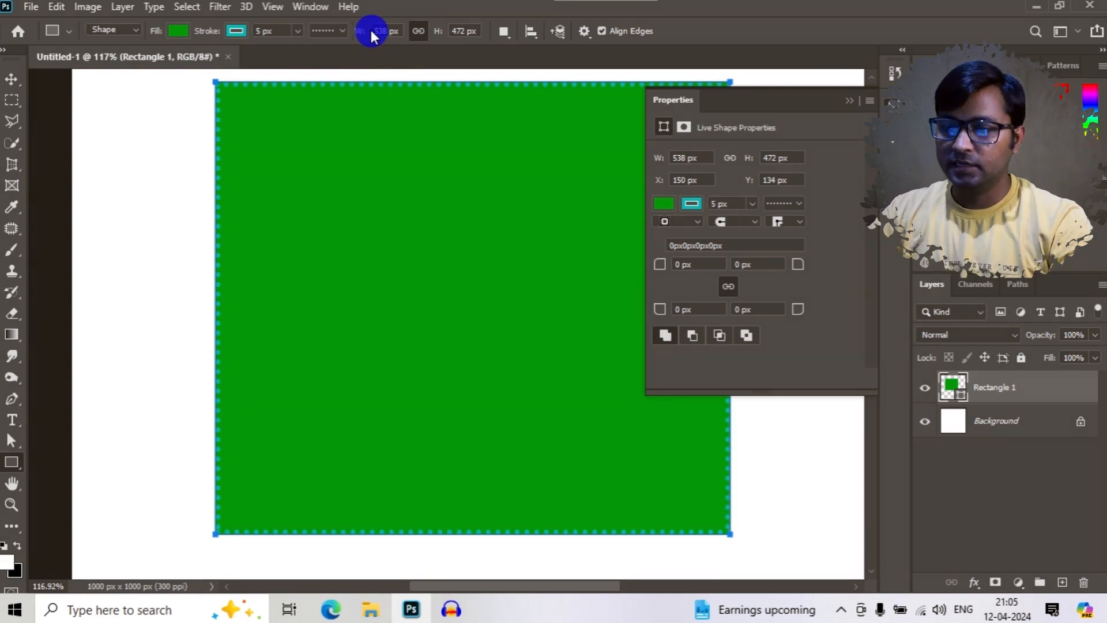
click(419, 31)
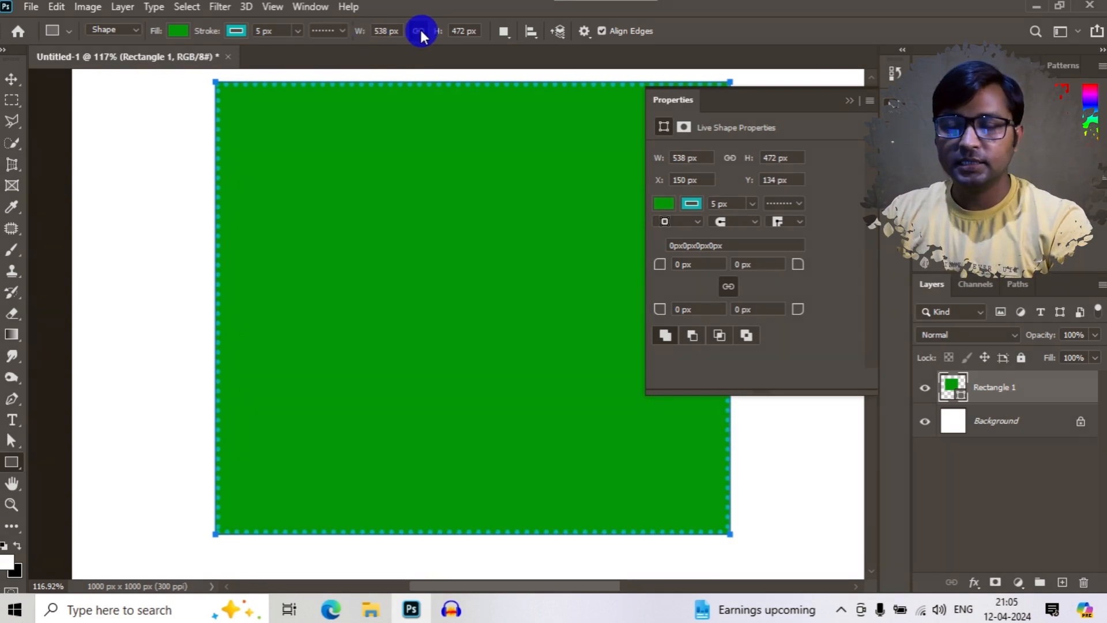
click(420, 30)
click(653, 108)
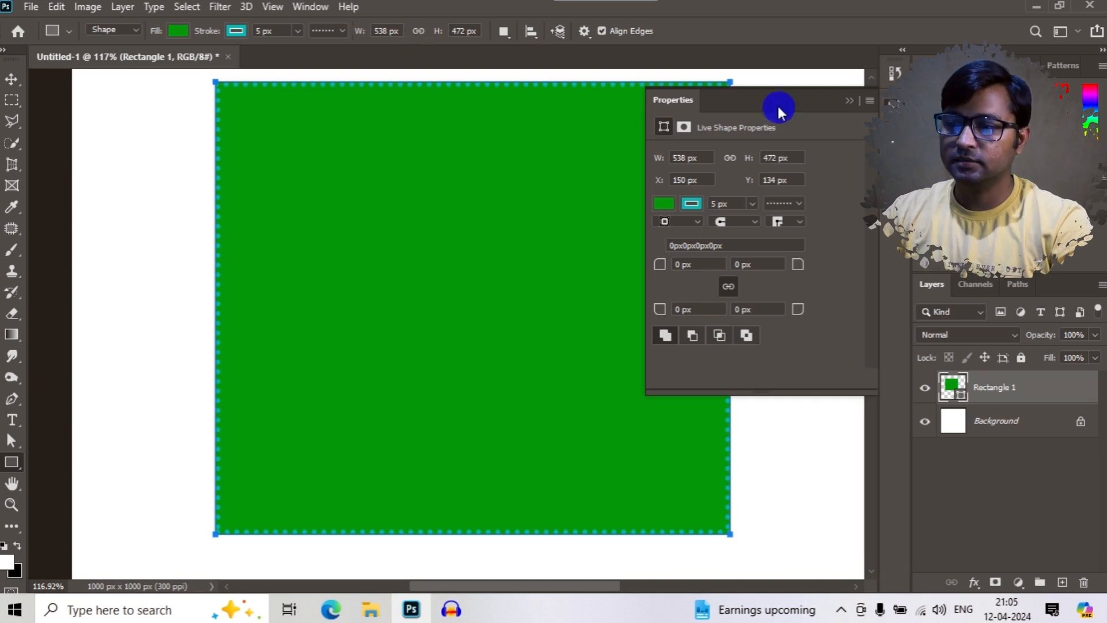
click(850, 102)
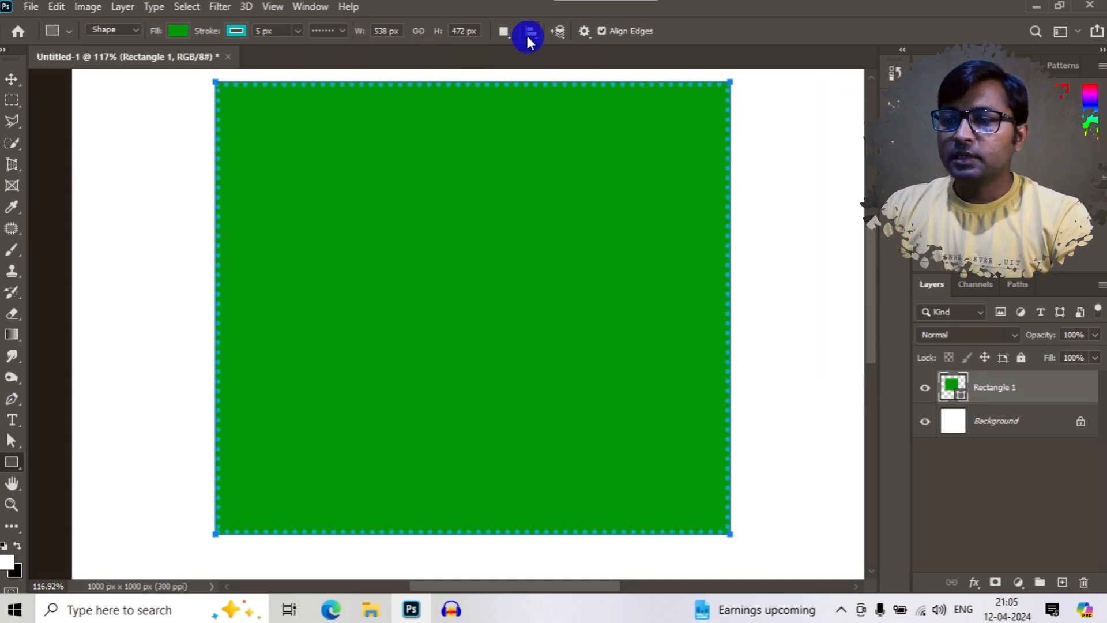
Examine the shape's path operation, alignment and stacking-order options, keeping New Layer as the path operation.
key(ctrl+0)
click(504, 33)
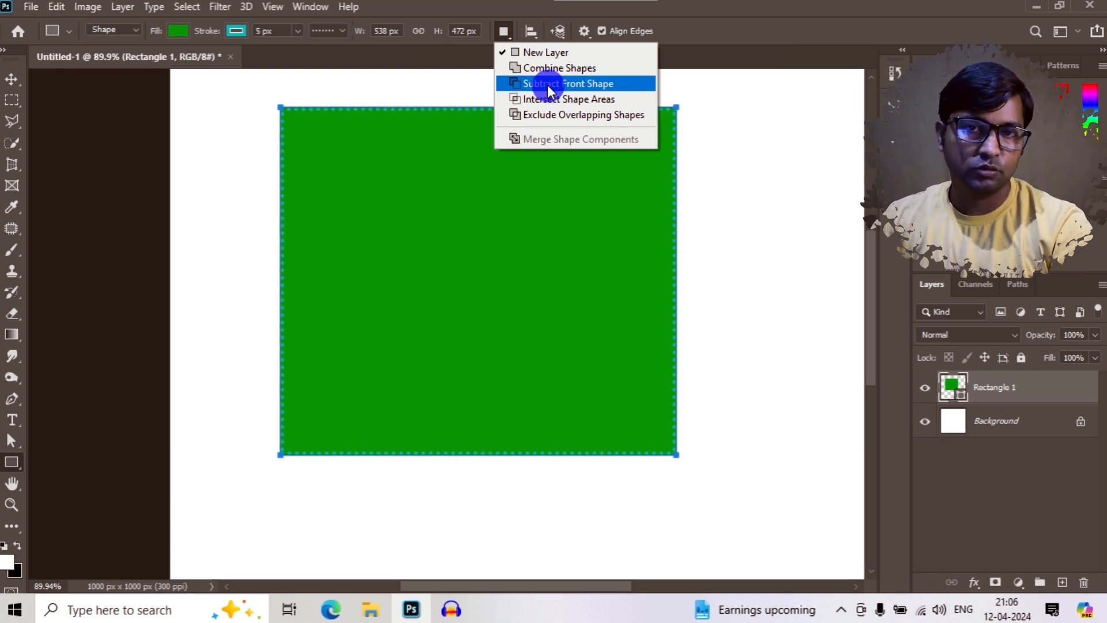
click(545, 71)
click(506, 31)
click(510, 53)
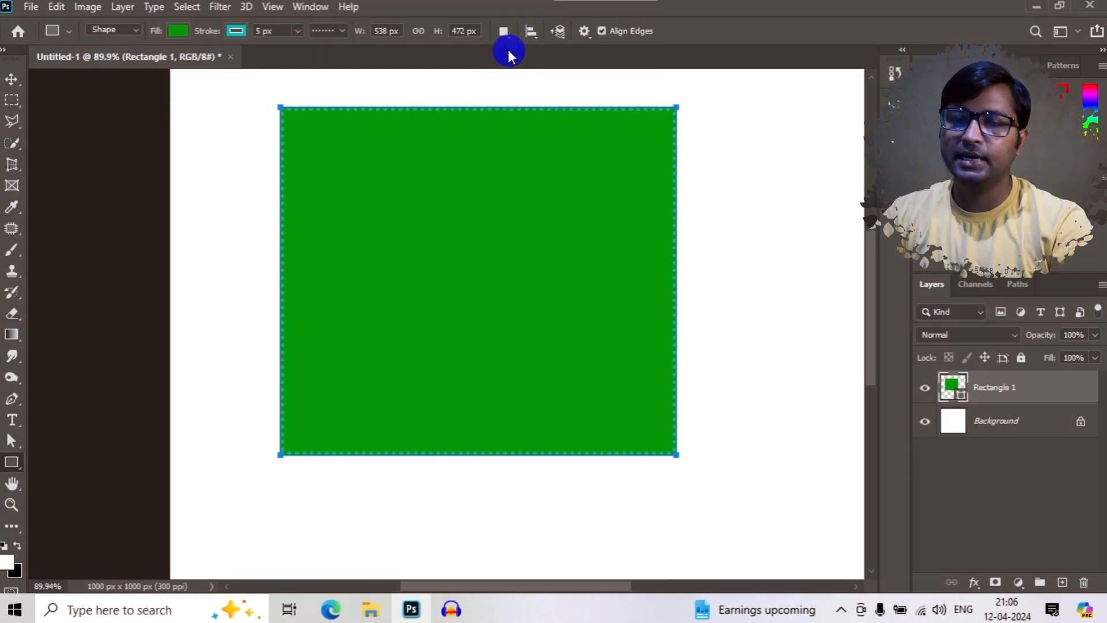
click(532, 31)
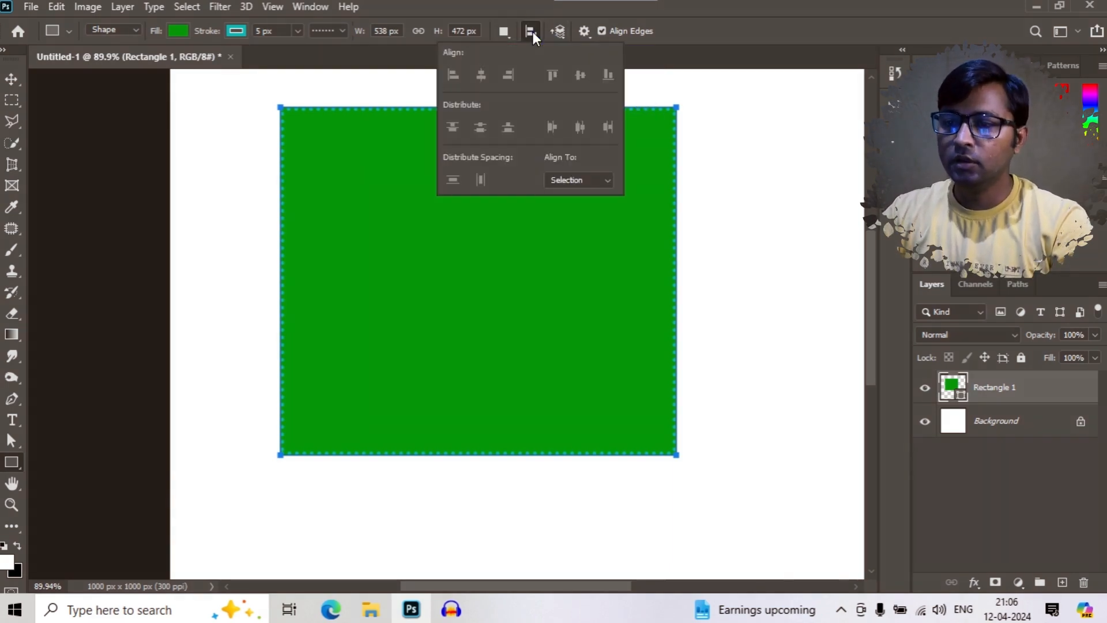
click(531, 31)
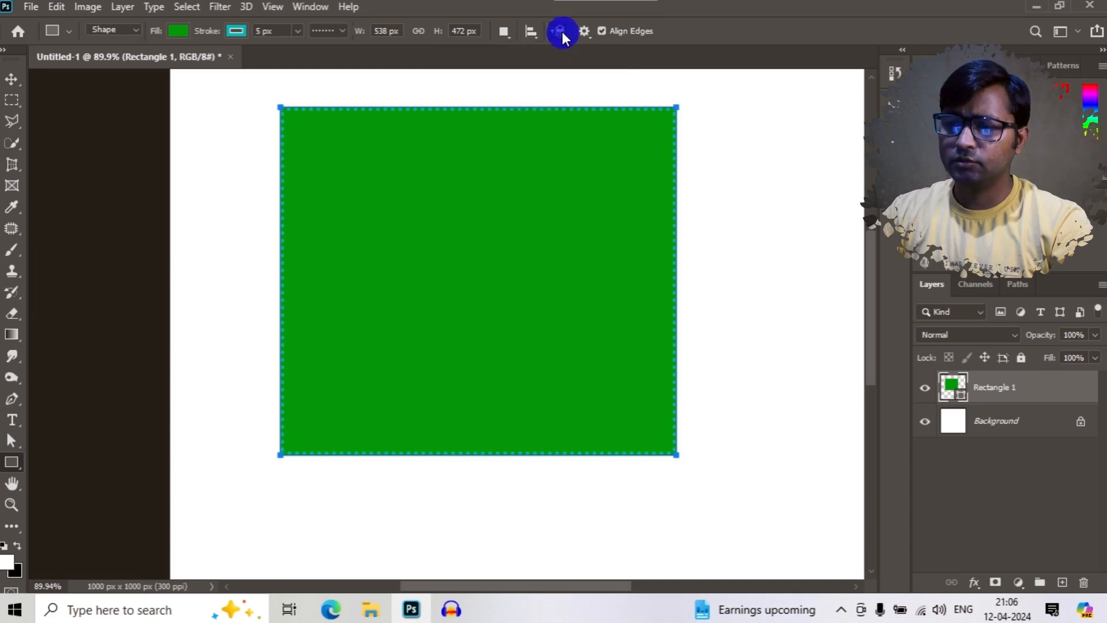
click(561, 33)
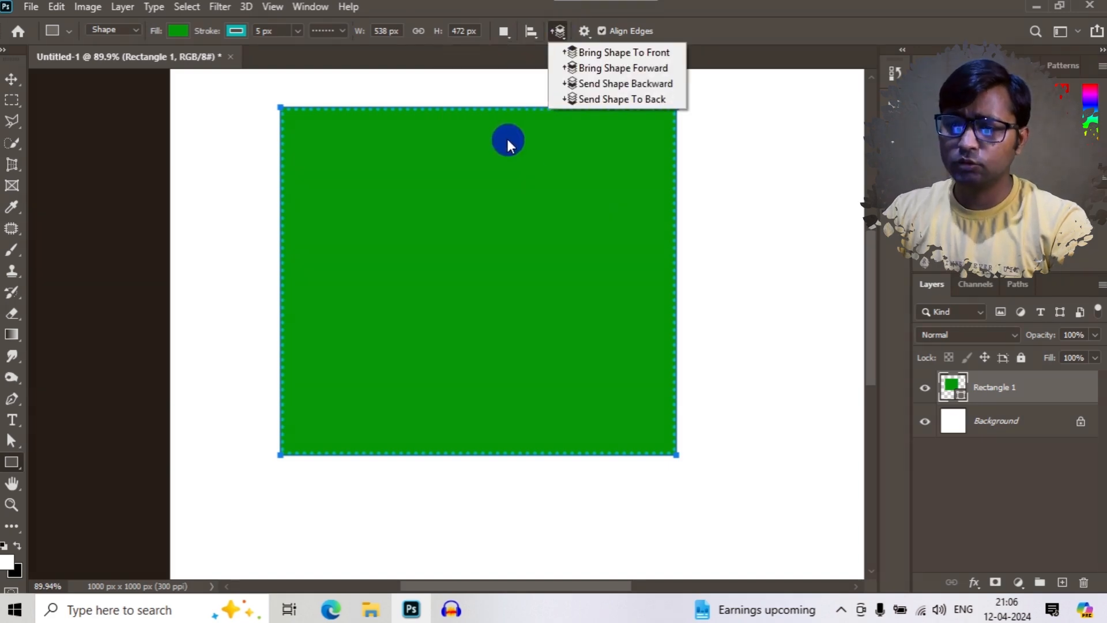
click(498, 88)
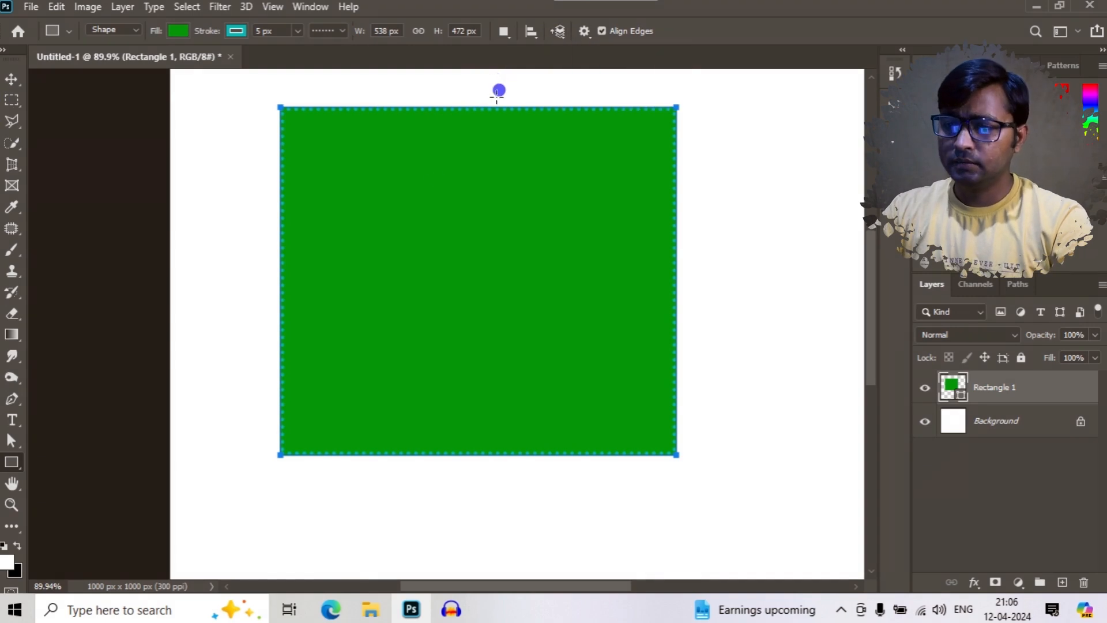
Draw a second rectangle about 341 × 335 px overlapping the green rectangle's lower-right corner and fill it with teal.
drag(555, 280, 785, 514)
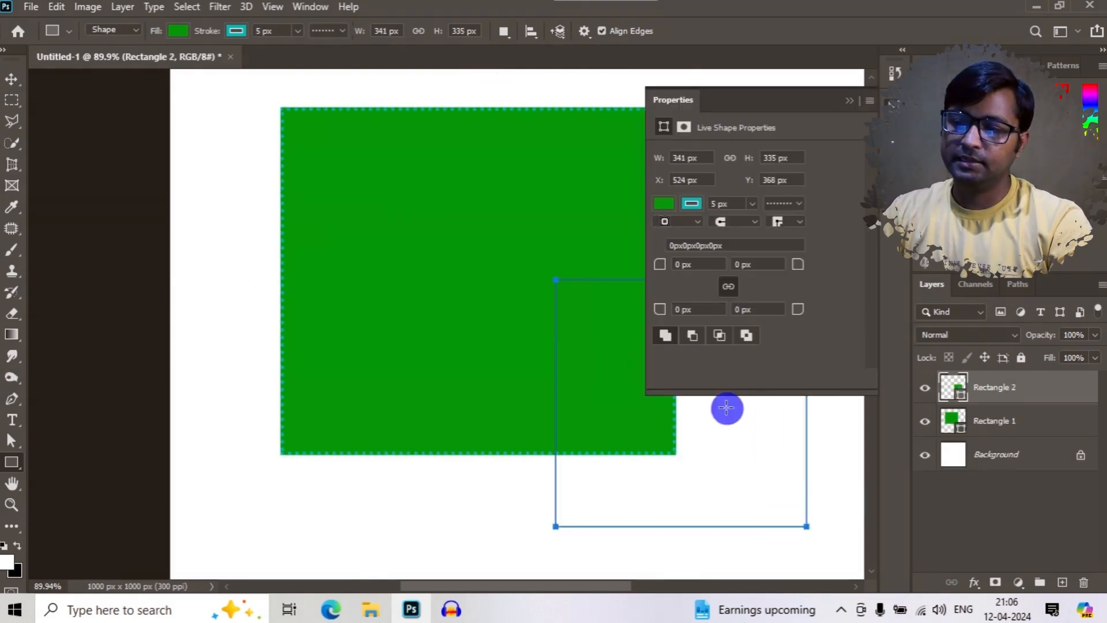
click(686, 204)
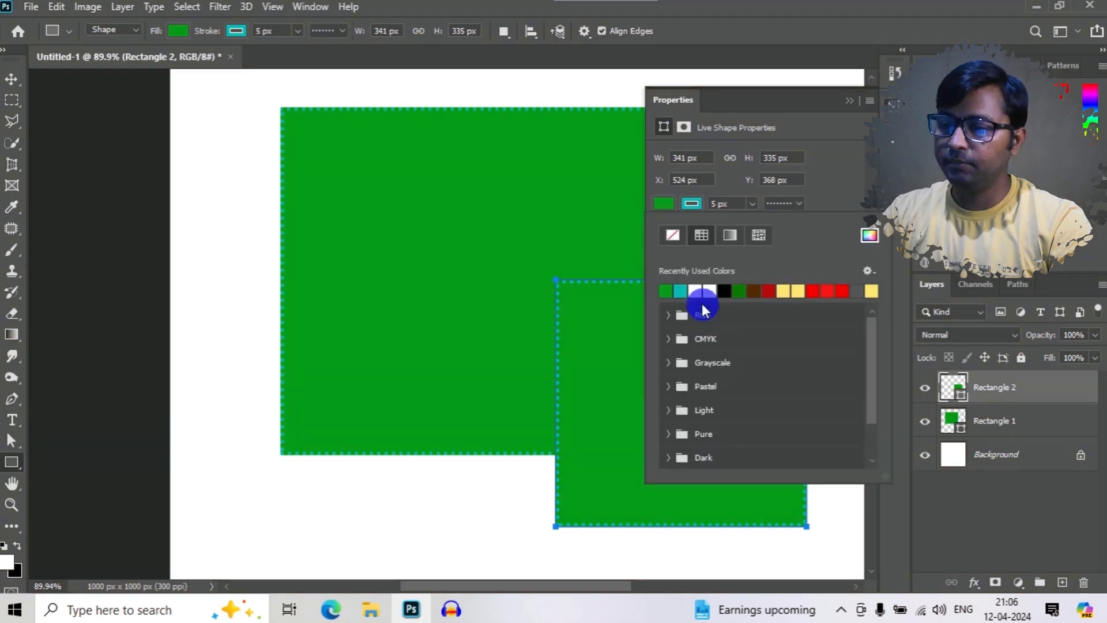
click(682, 290)
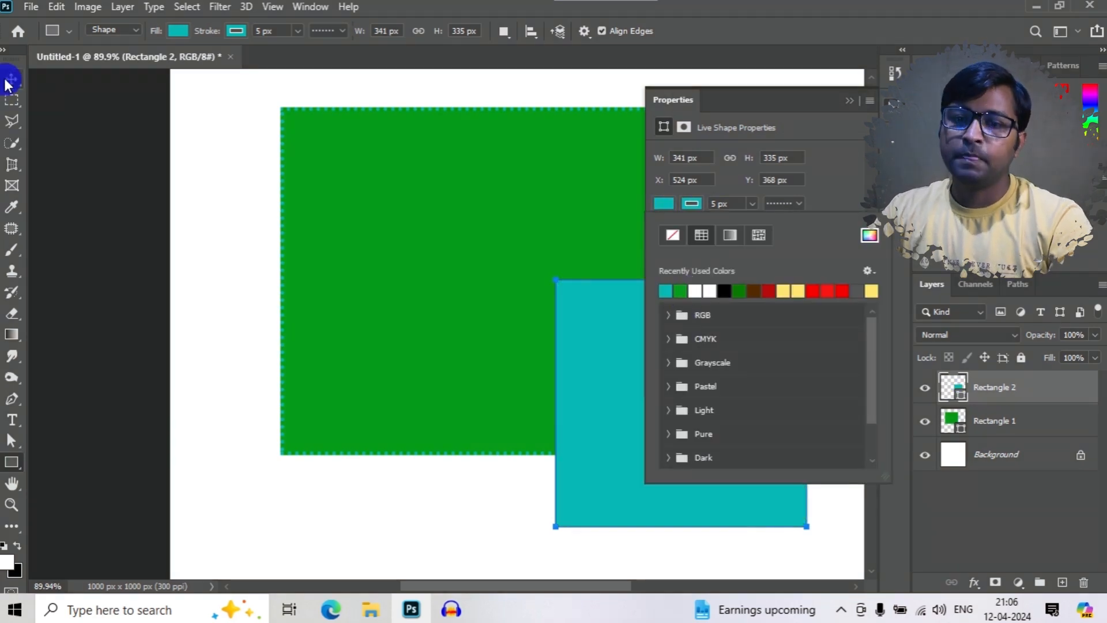
Try sending the teal rectangle to the back of the stacking order and collapse its live shape properties.
click(557, 31)
click(557, 32)
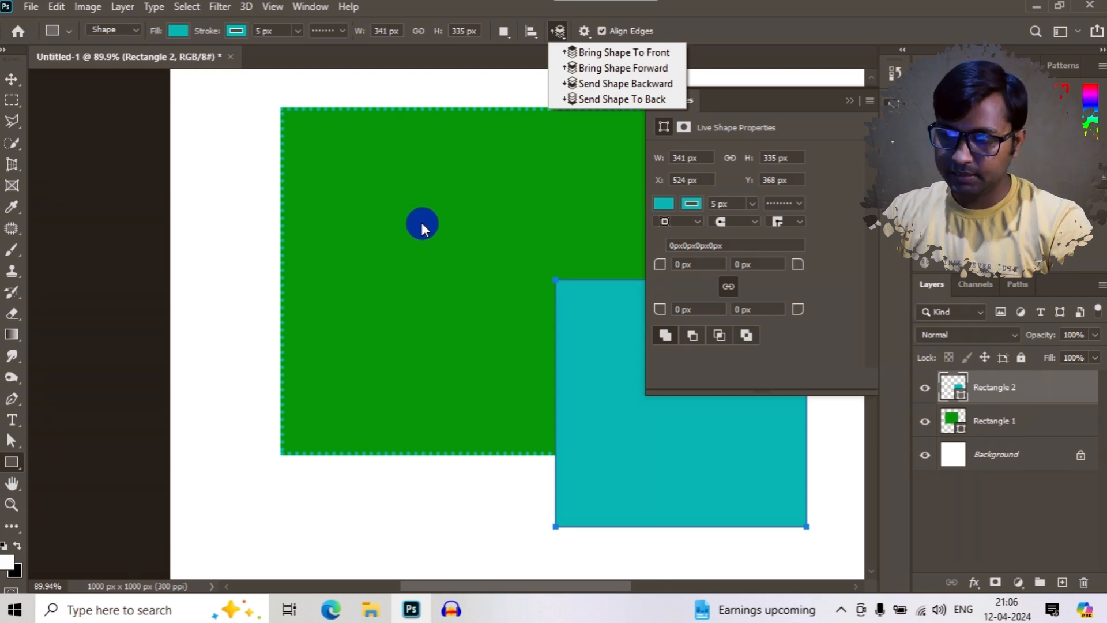
click(594, 98)
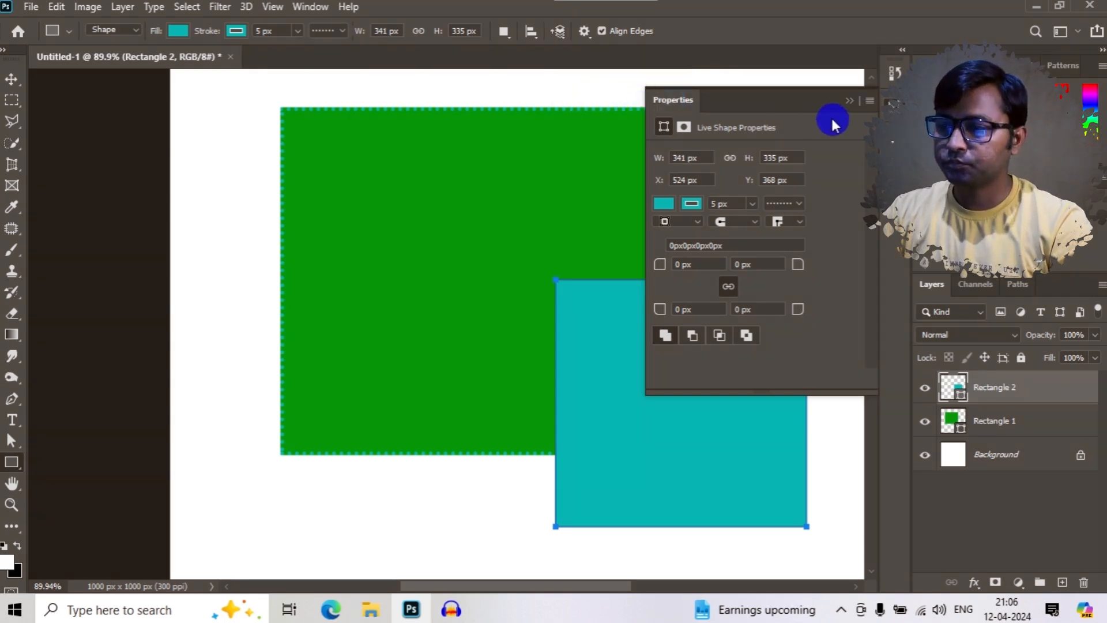
click(845, 98)
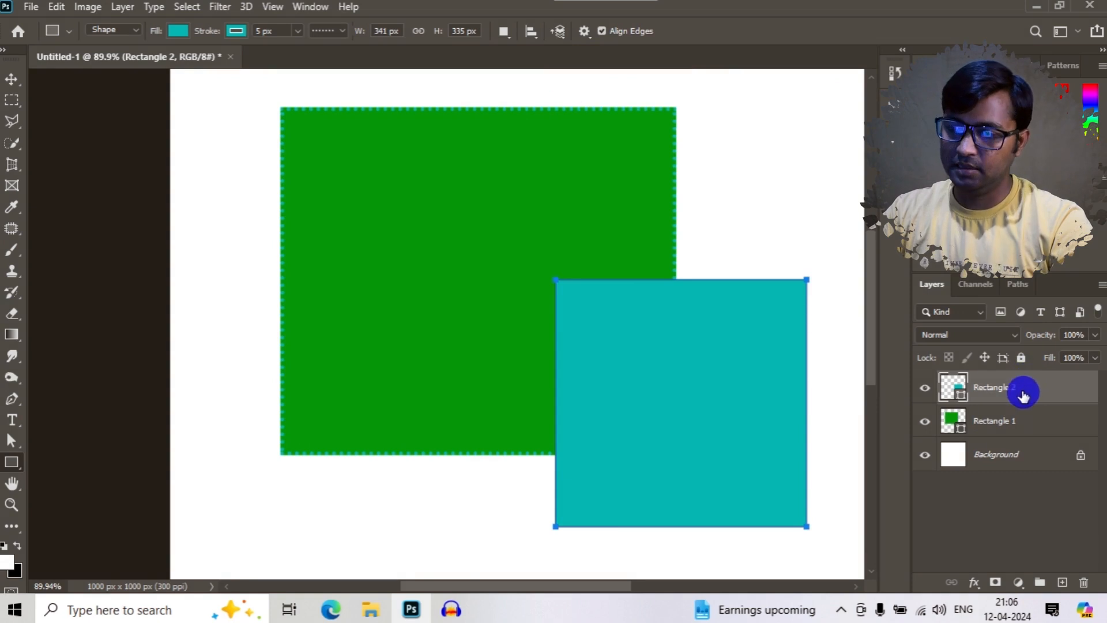
Remove the existing rectangles from the document, leaving only the Background layer.
click(1003, 420)
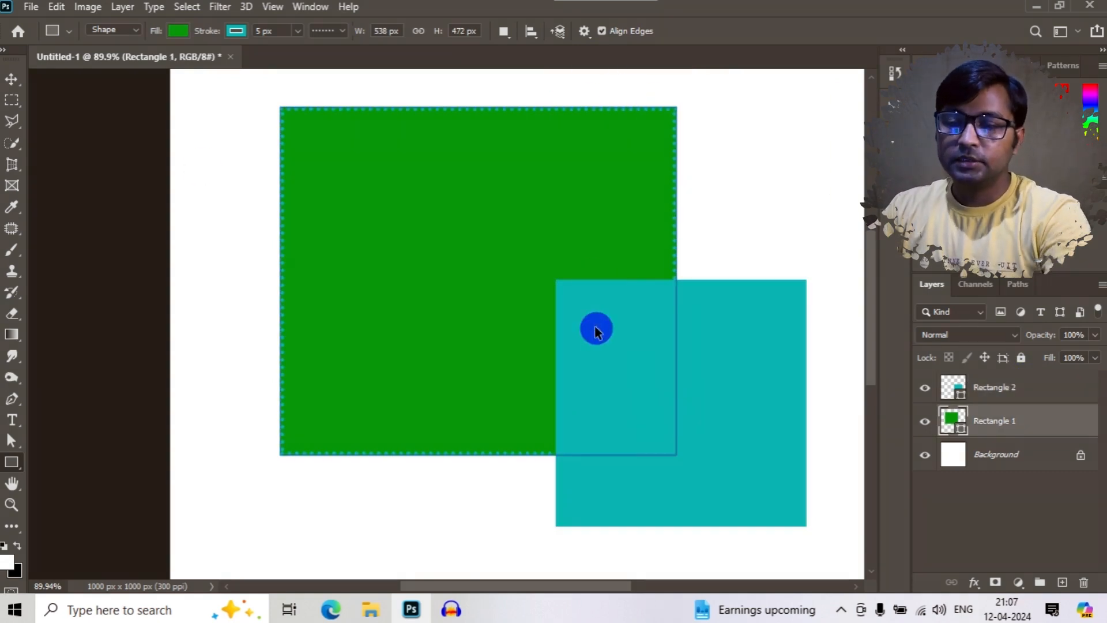
shift+click(934, 398)
key(ctrl+e)
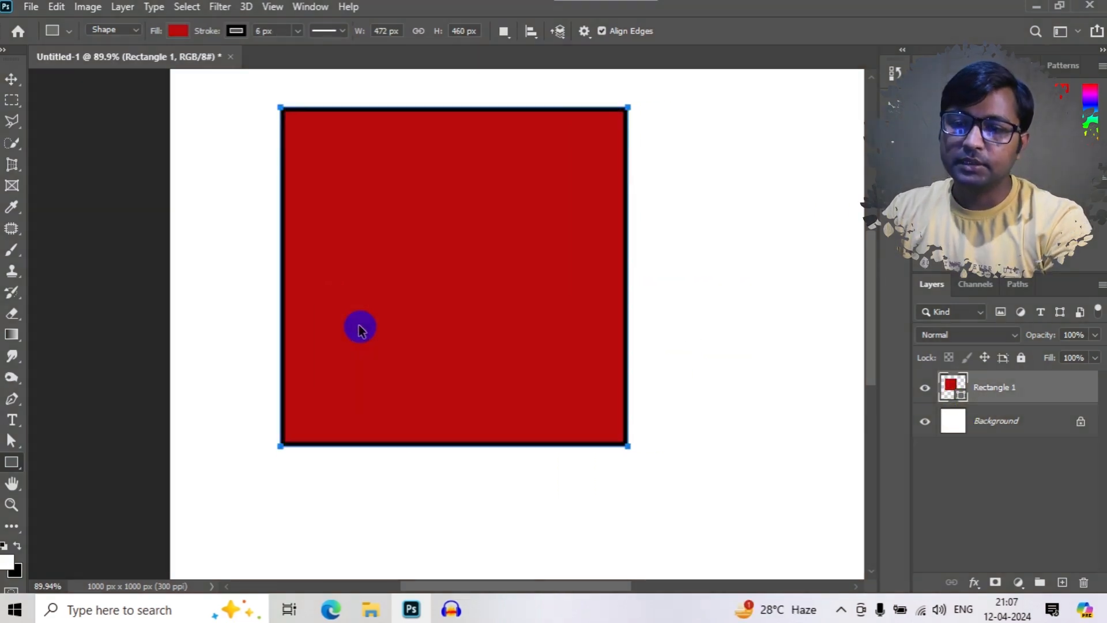
key(Delete)
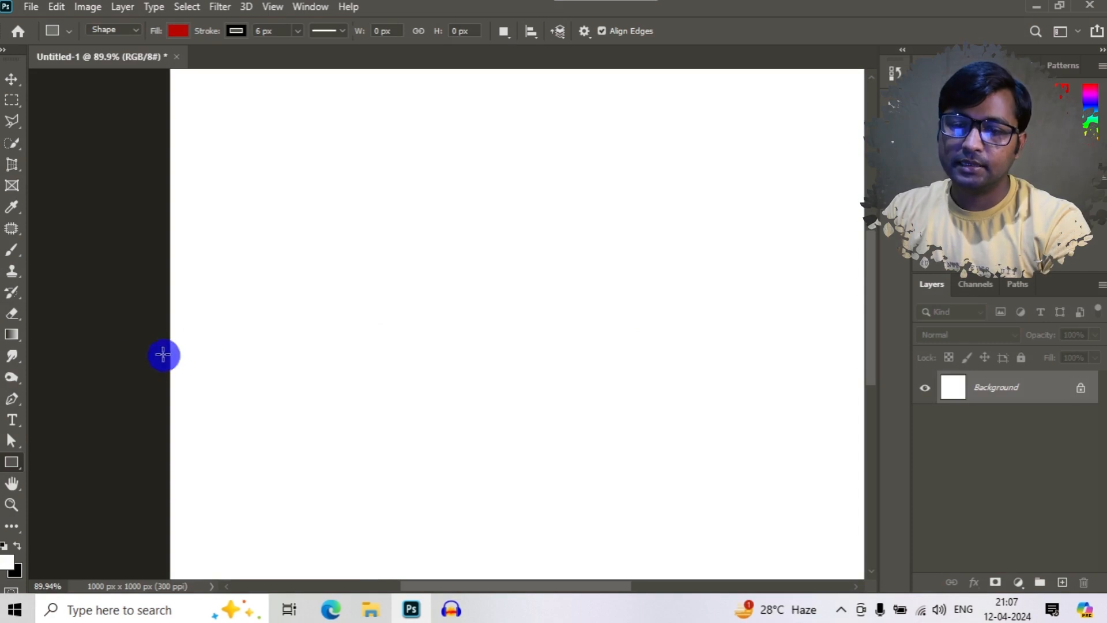
Draw a red rectangle about 390 × 373 px with a 6 px black stroke, collapse its properties and delete it.
drag(335, 165, 621, 438)
scroll(584, 384, down, 4)
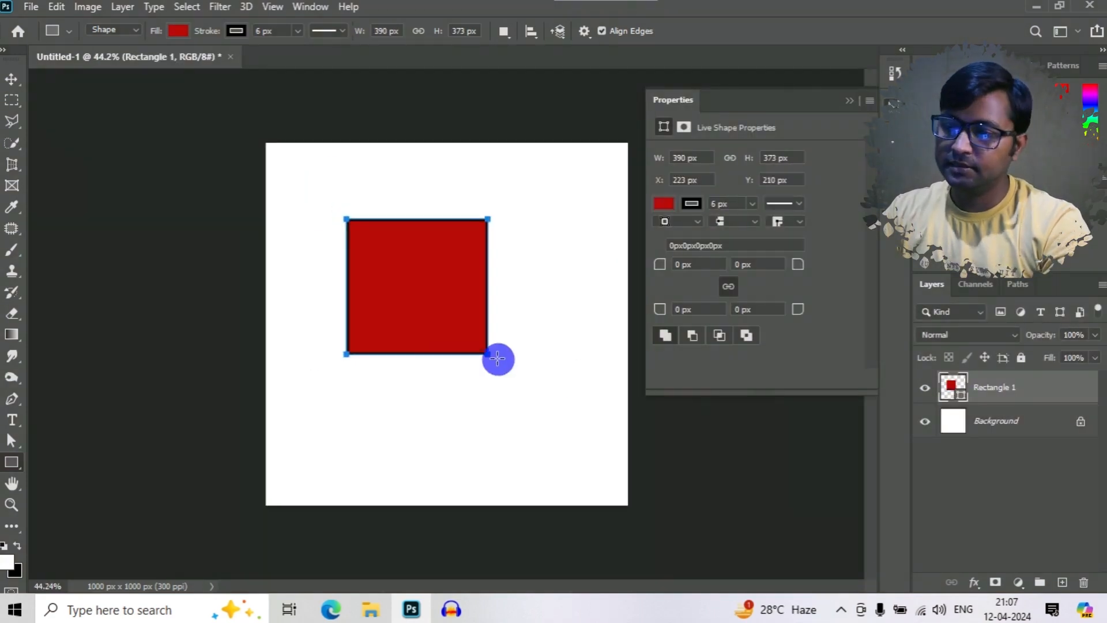
scroll(498, 360, up, 1)
click(850, 99)
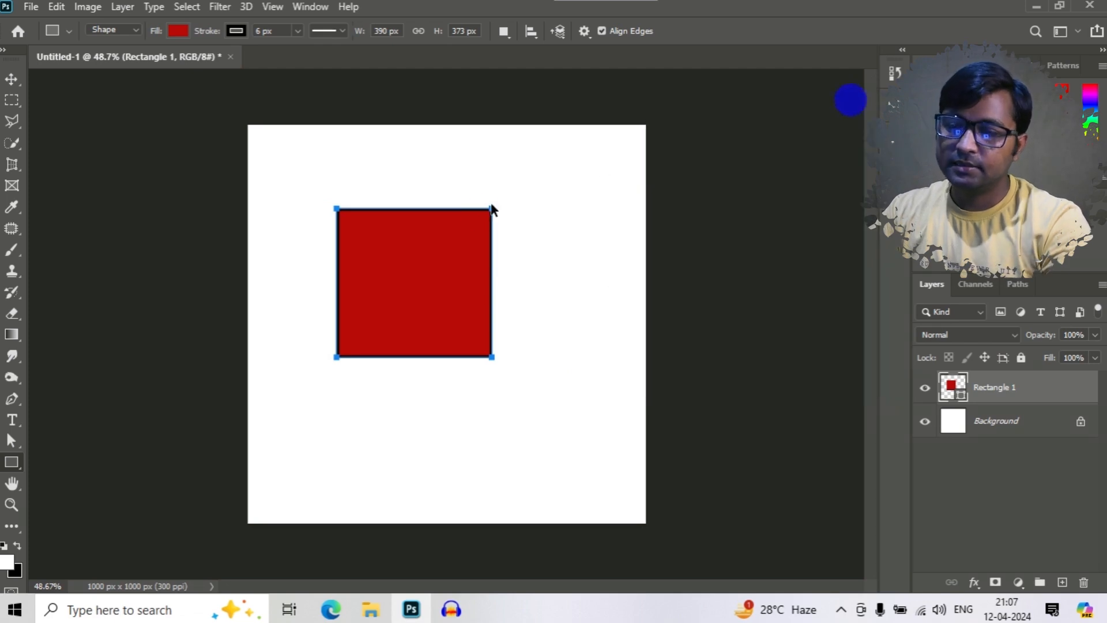
key(Delete)
alt+click(405, 269)
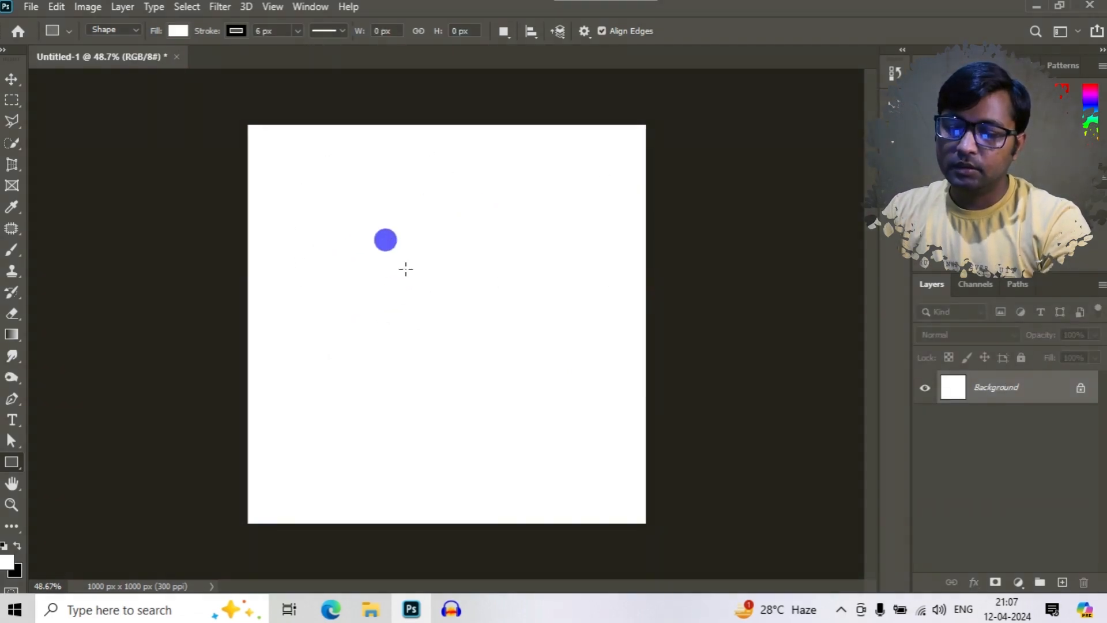
Try drawing several practice rectangles, starting with one about 753 × 814 px, and undo each of them.
drag(344, 207, 490, 367)
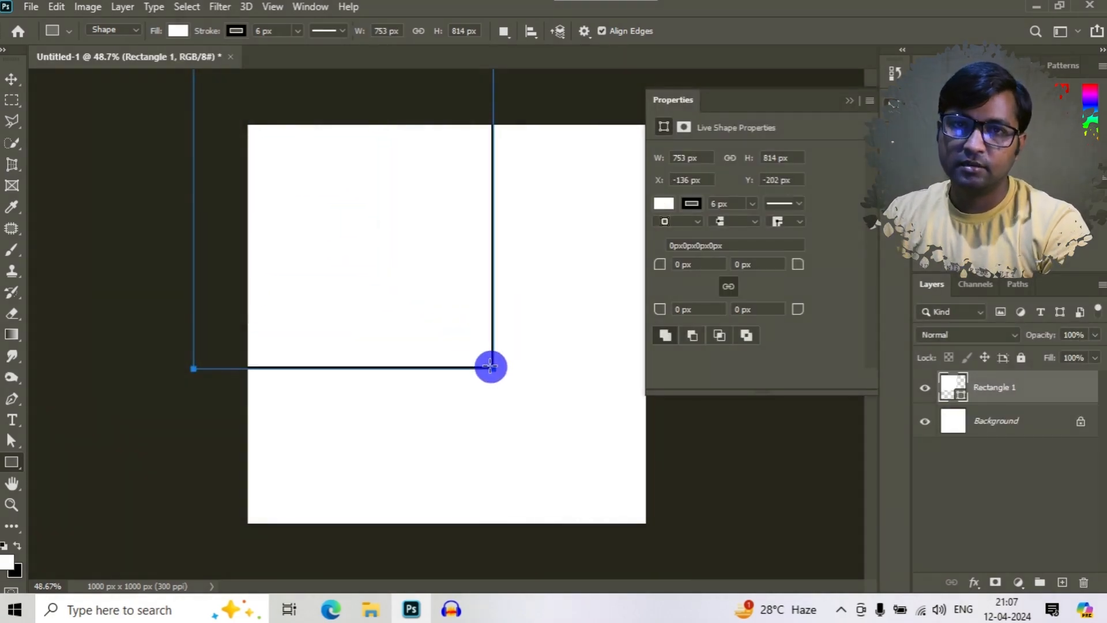
key(ctrl+z)
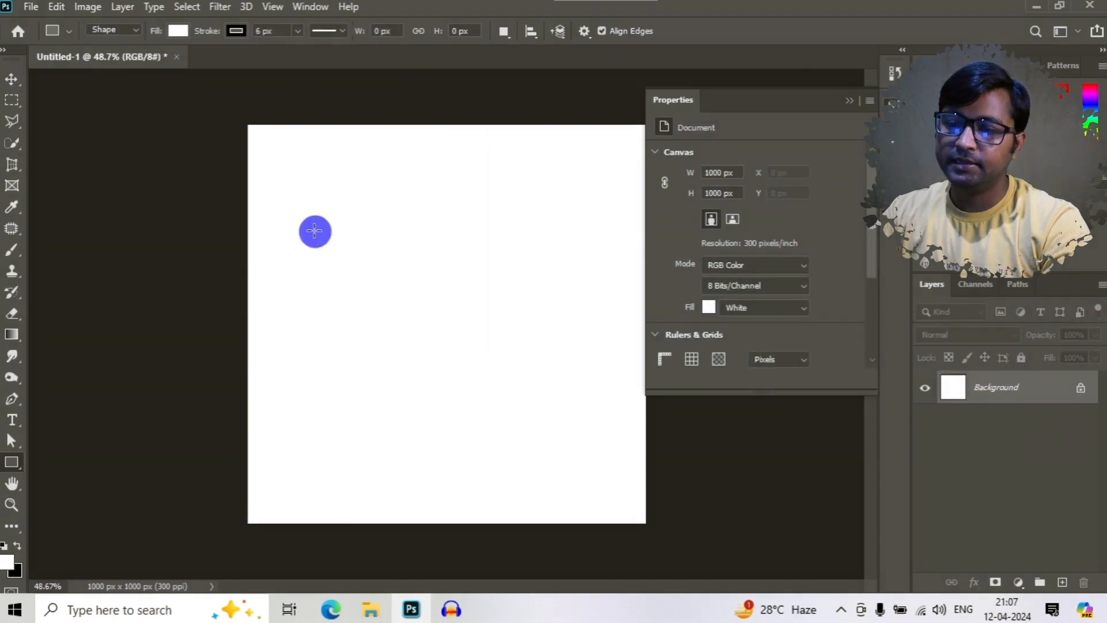
mouse_move(321, 186)
mouse_down()
mouse_move(388, 326)
mouse_move(469, 365)
mouse_up()
key(ctrl+z)
mouse_move(312, 179)
mouse_down()
mouse_move(422, 358)
mouse_move(575, 470)
mouse_up()
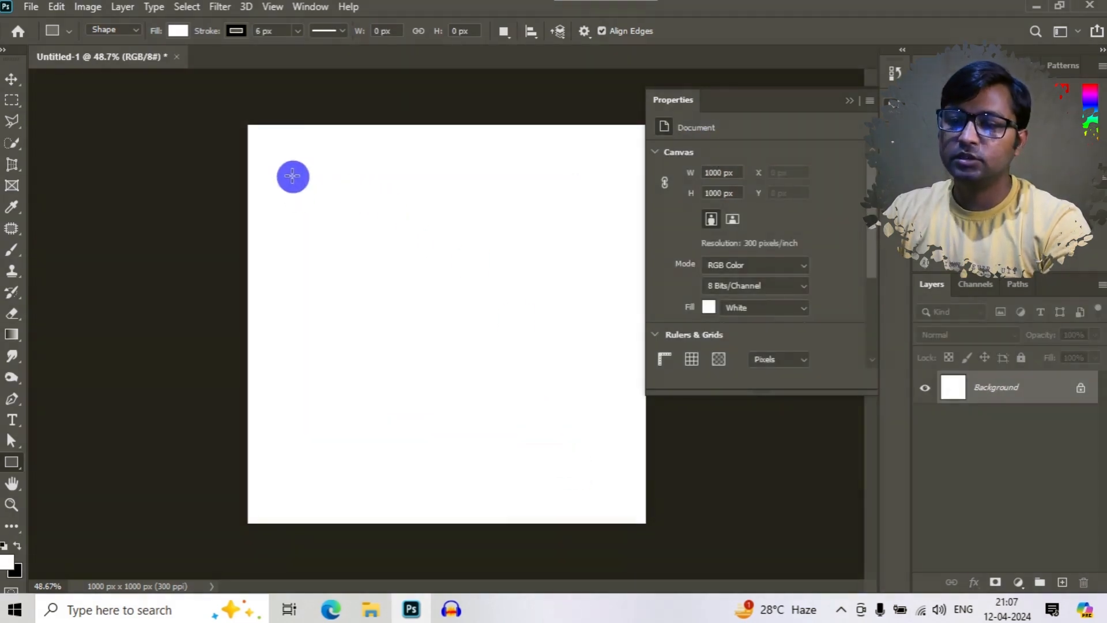
Draw a rectangle about 570 × 592 px in the canvas's upper-left area, then hide and redisplay its live shape properties.
drag(293, 176, 518, 411)
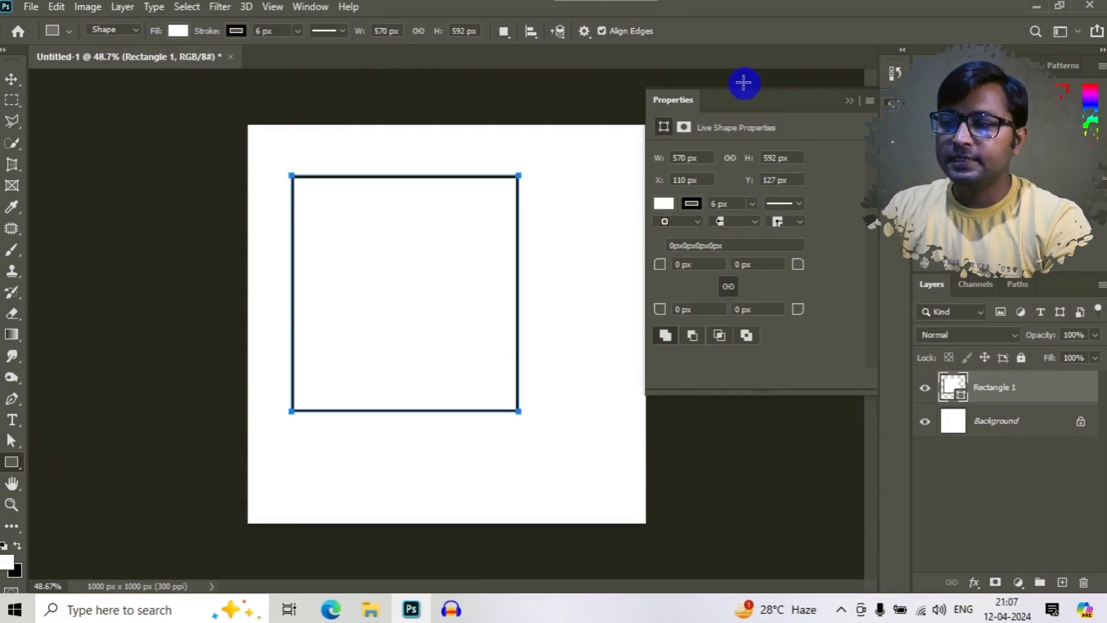
click(848, 102)
click(894, 103)
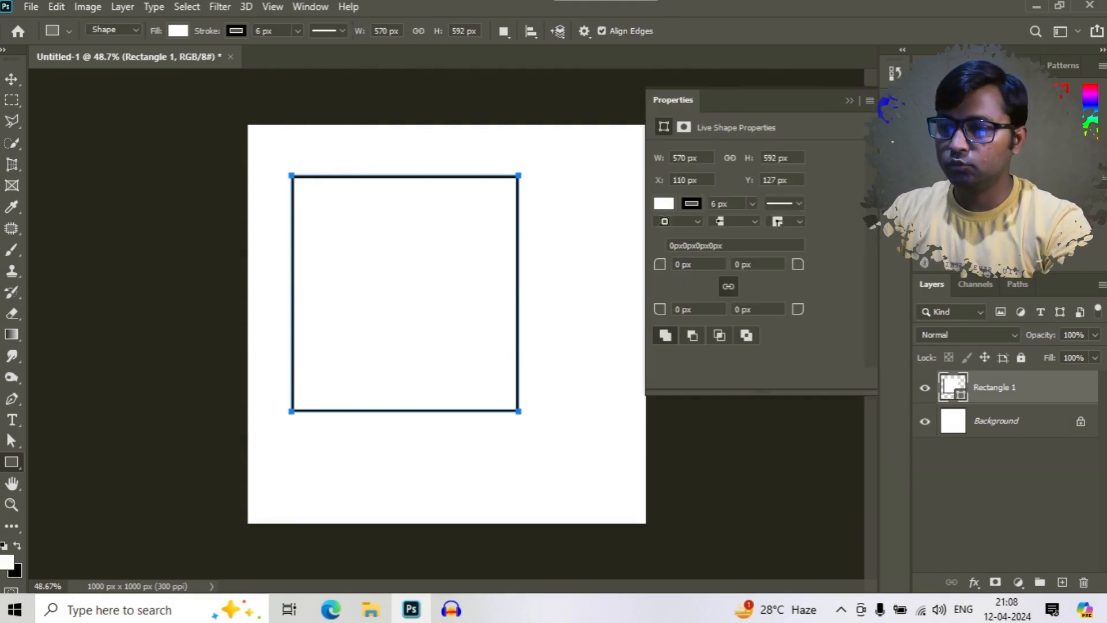
click(849, 101)
click(312, 13)
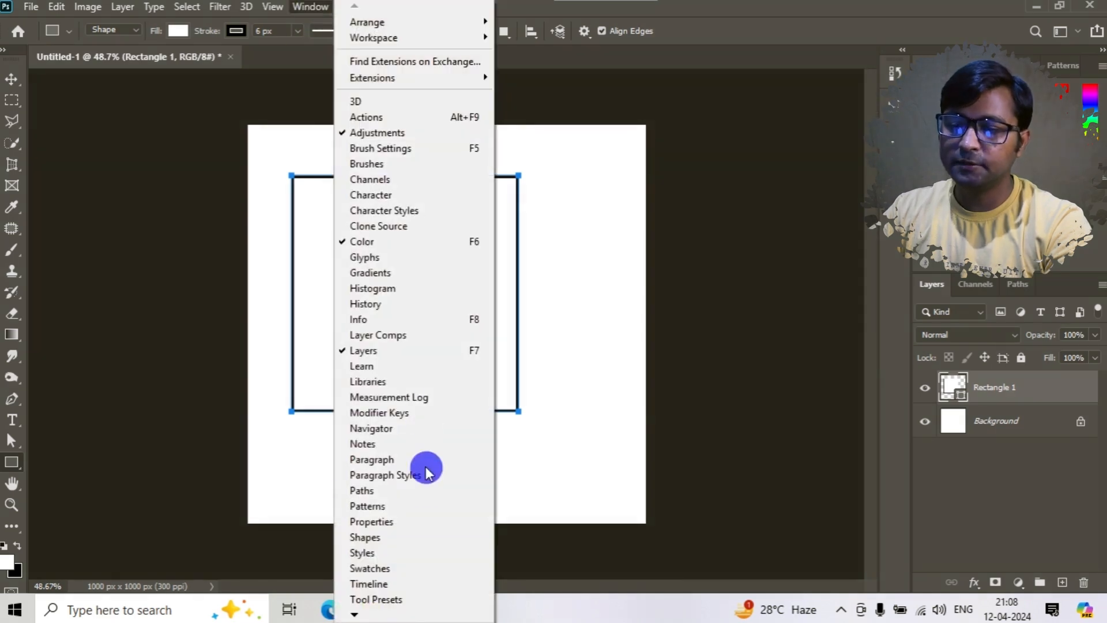
click(371, 522)
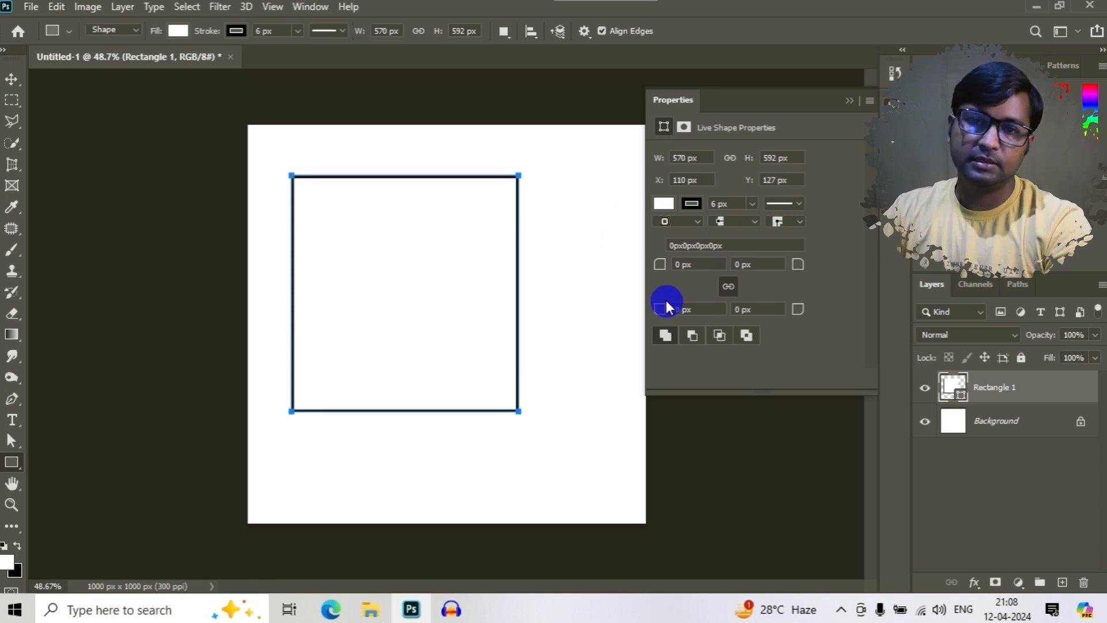
Fit the canvas to the window and fill the rectangle with green from the recently used colors.
key(ctrl+0)
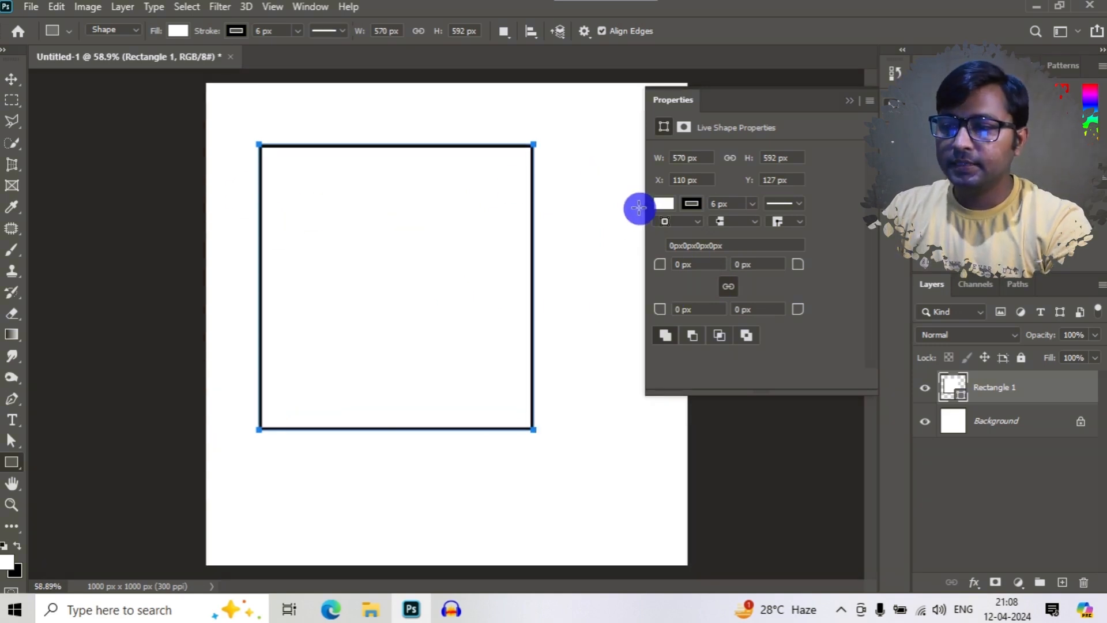
click(664, 205)
click(695, 289)
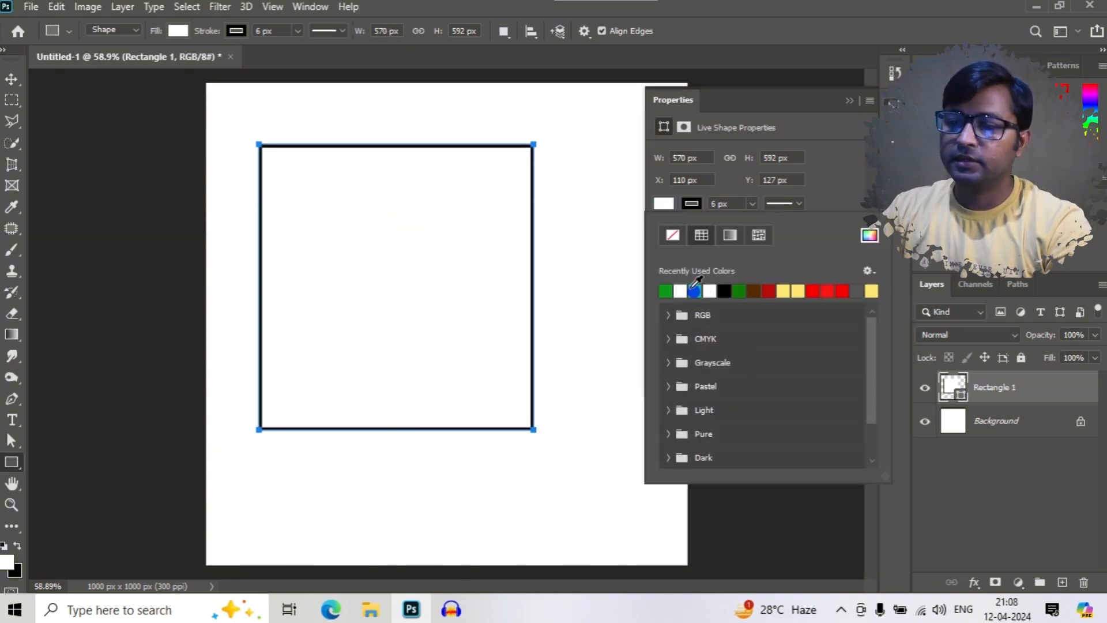
click(390, 182)
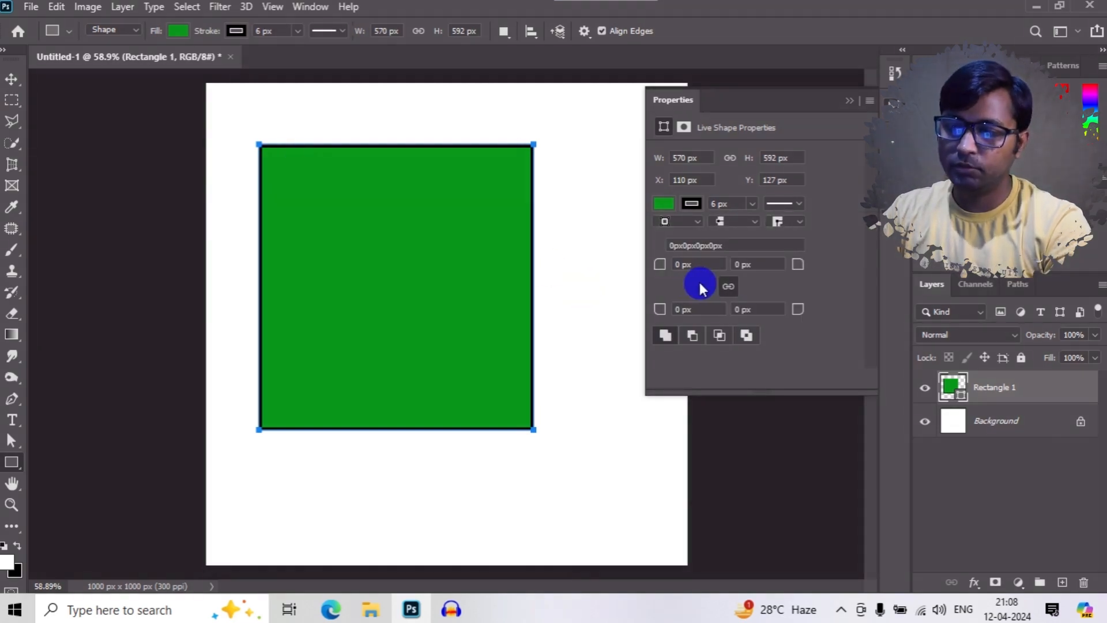
Try rounding all four linked corners of the rectangle to a 68 px radius and undo it.
drag(661, 267, 690, 282)
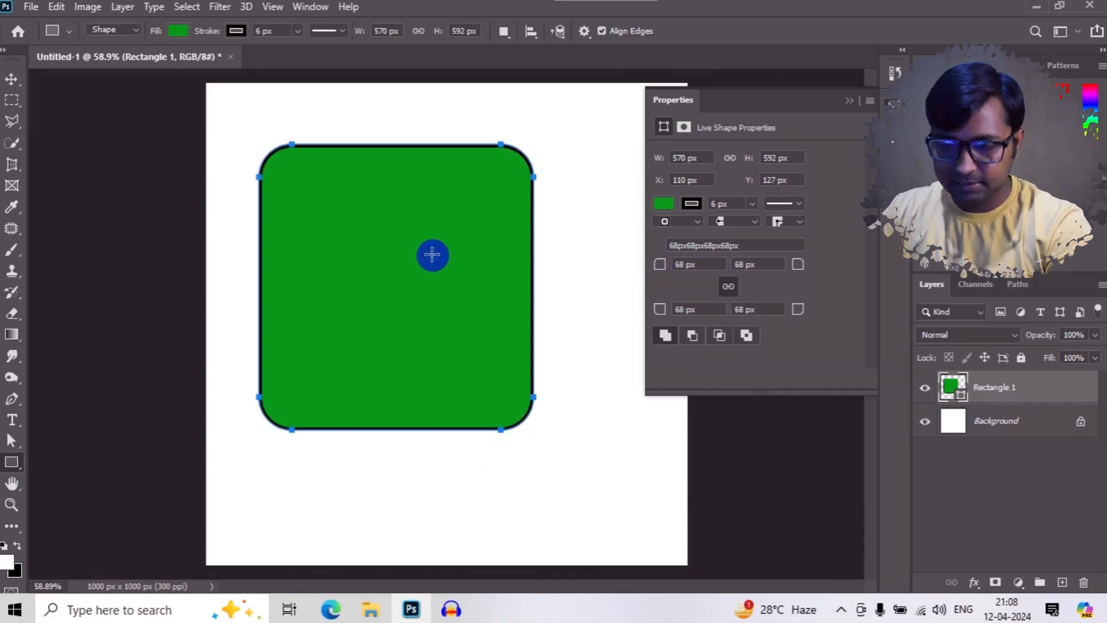
key(ctrl+z)
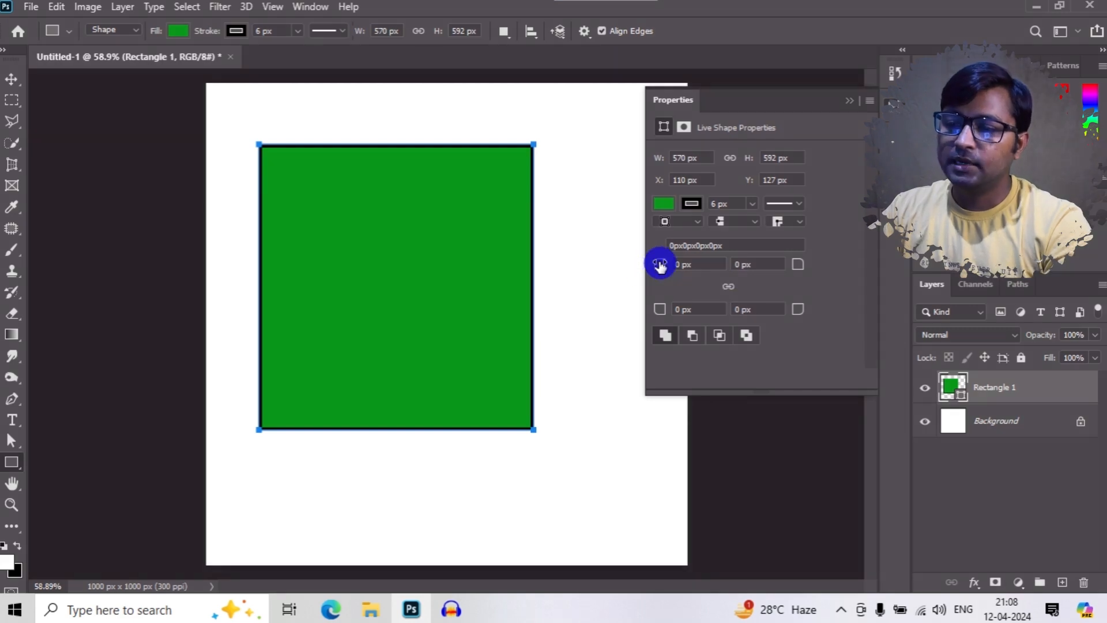
Round the unlinked corners individually to 157 px upper-left, 89 px upper-right and 43 px lower-right, undoing the lower-left rounding.
drag(663, 266, 786, 271)
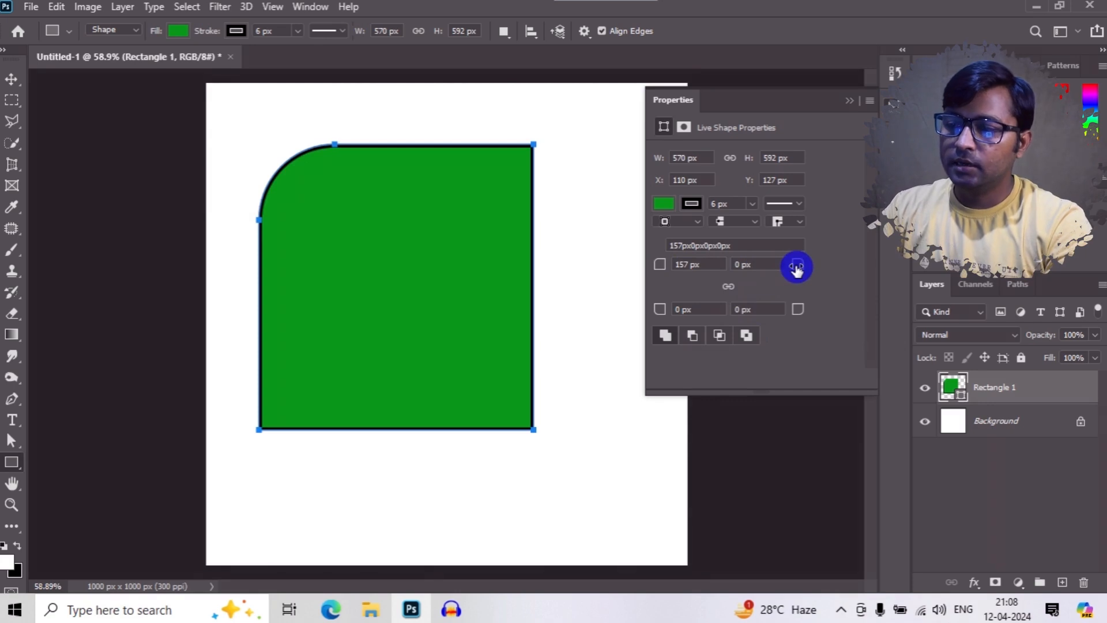
drag(771, 269, 749, 270)
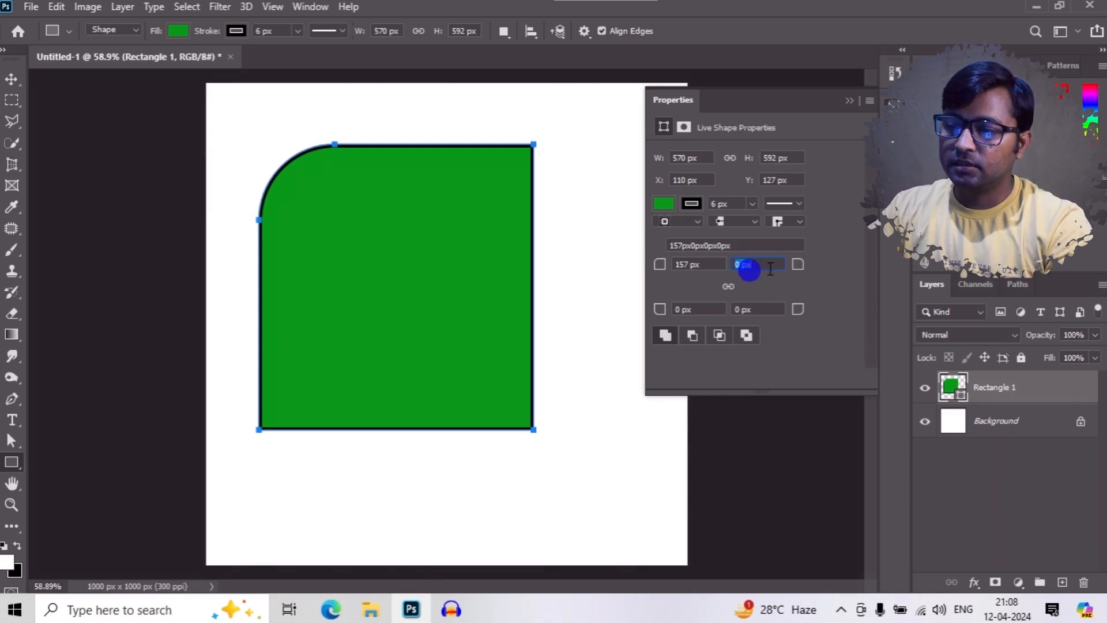
drag(798, 265, 873, 275)
drag(803, 314, 825, 316)
drag(660, 309, 713, 316)
key(ctrl+z)
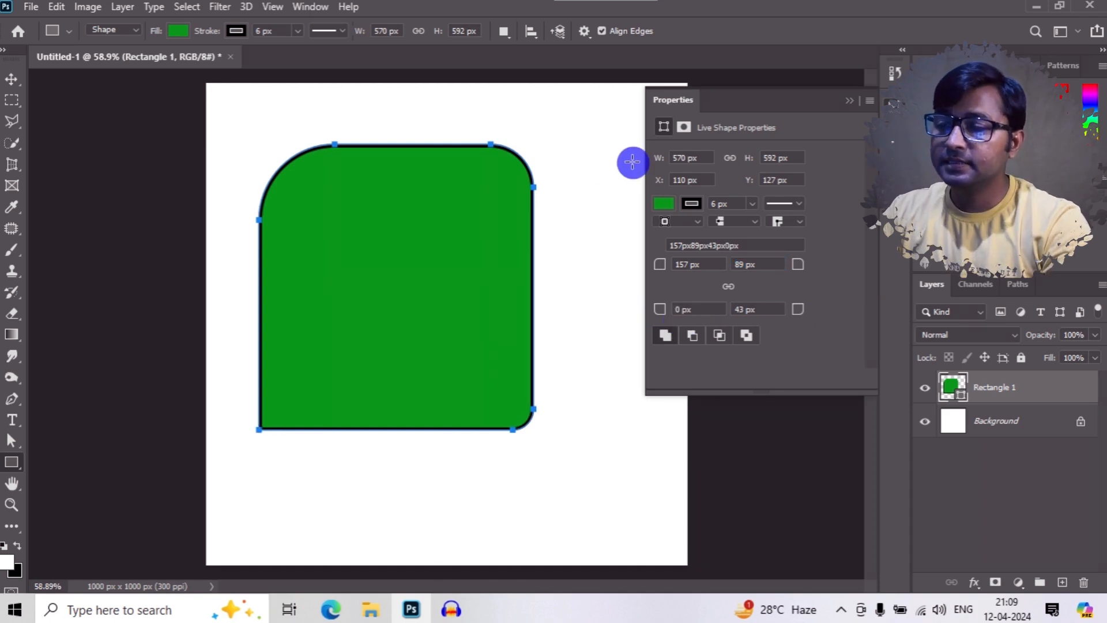
Examine the shape's stroke style options and its free-transform controls, cancelling the transform.
click(797, 203)
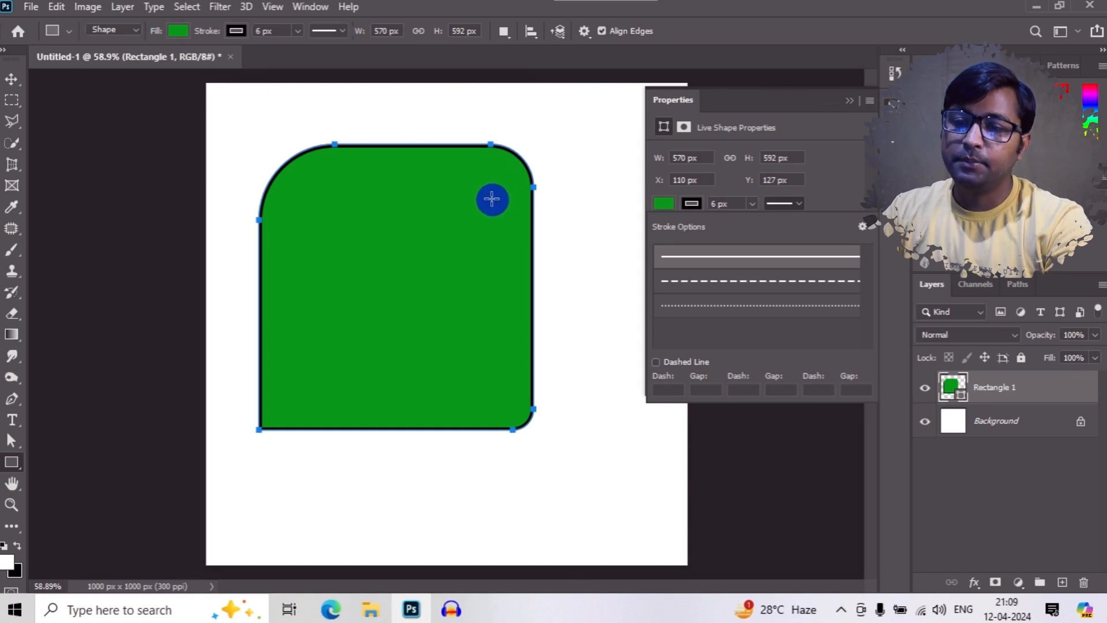
click(16, 79)
key(ctrl+t)
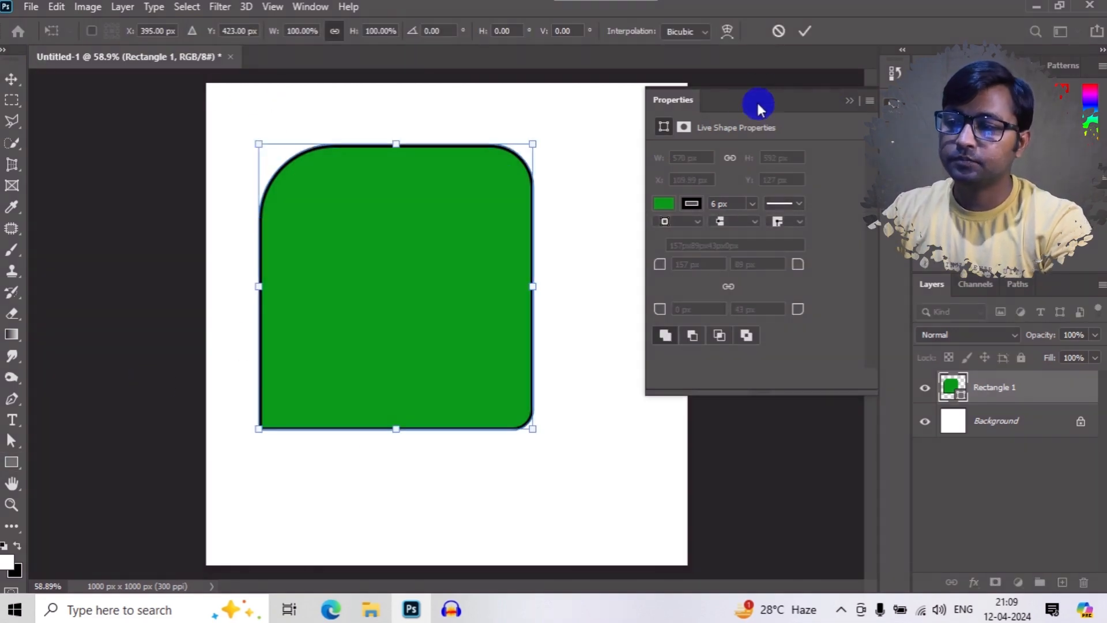
click(775, 32)
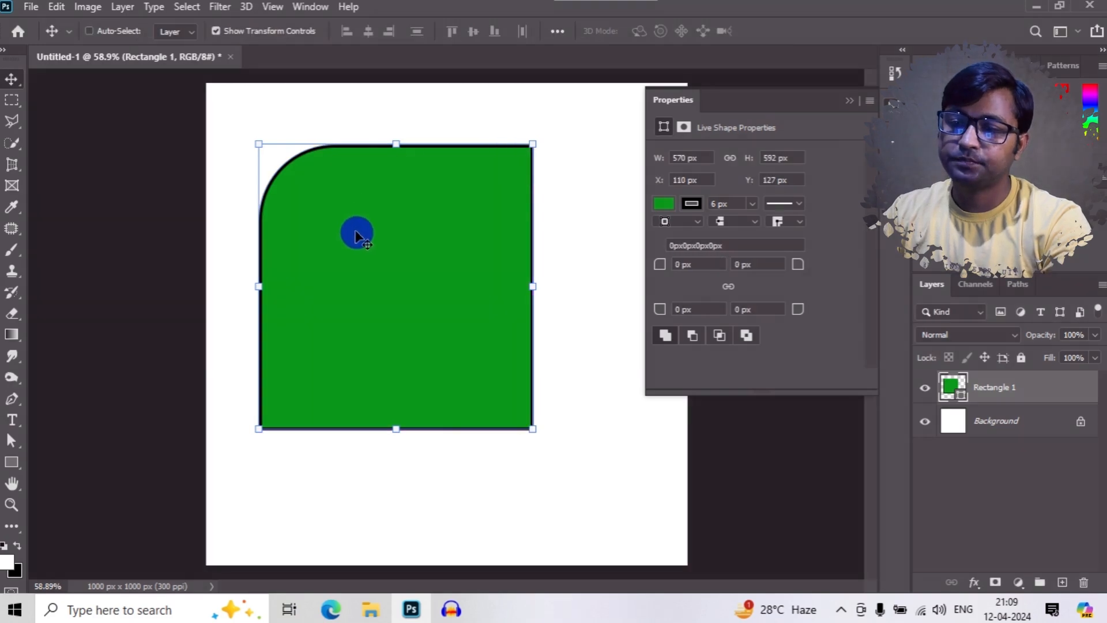
Undo the corner rounding, the fill and the rectangle until only the Background layer is left.
key(ctrl+z)
key(ctrl+z)
key(ctrl+z)
Try the Rounded Rectangle tool with a 10 px radius by drawing sample shapes and undoing them.
click(10, 463)
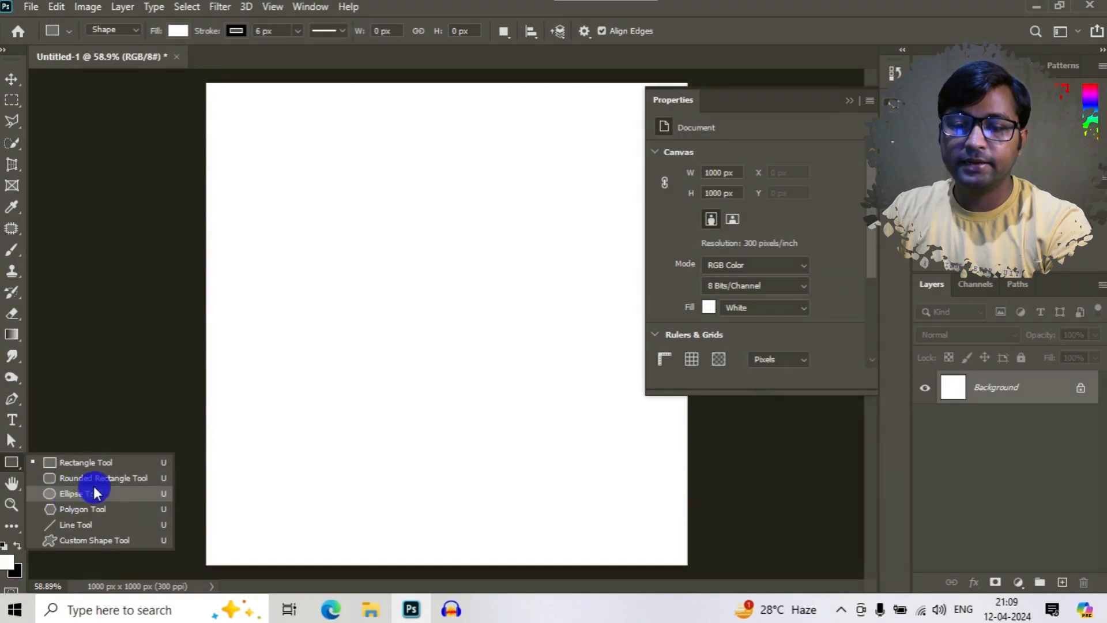
click(102, 478)
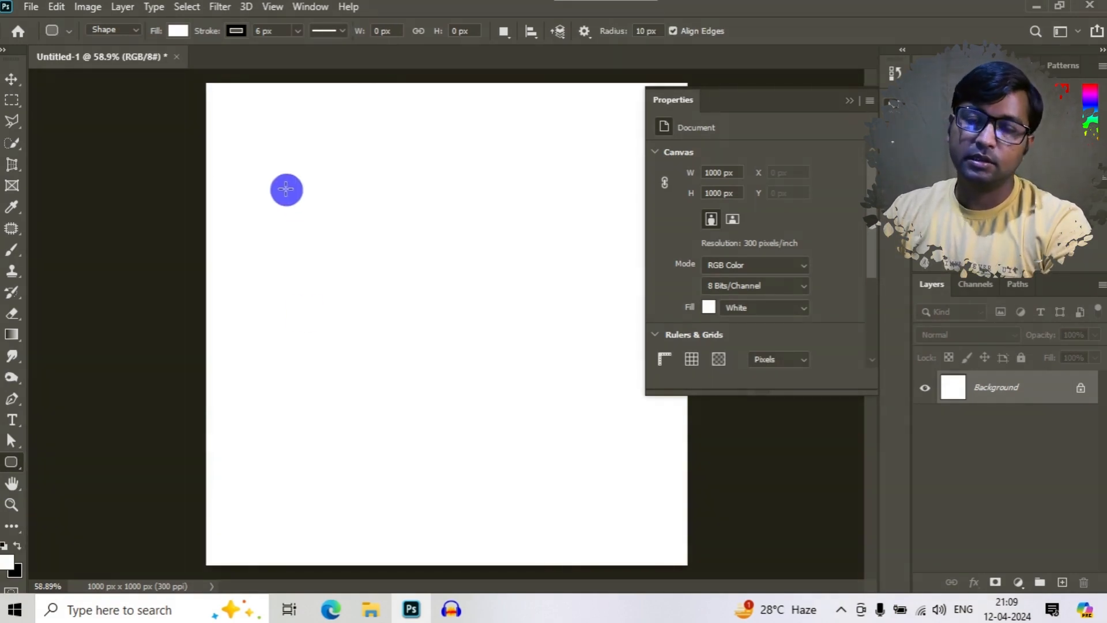
mouse_move(282, 182)
mouse_down()
mouse_move(323, 240)
mouse_move(556, 372)
mouse_move(398, 326)
mouse_move(266, 271)
mouse_move(401, 269)
mouse_move(524, 215)
mouse_move(600, 354)
mouse_move(455, 202)
mouse_move(496, 272)
mouse_move(569, 311)
mouse_move(707, 442)
mouse_move(682, 421)
mouse_move(354, 301)
mouse_move(400, 356)
mouse_move(499, 401)
mouse_move(348, 267)
mouse_move(354, 291)
mouse_move(425, 306)
mouse_move(281, 190)
mouse_move(400, 365)
mouse_move(316, 232)
mouse_move(336, 271)
mouse_up()
key(ctrl+z)
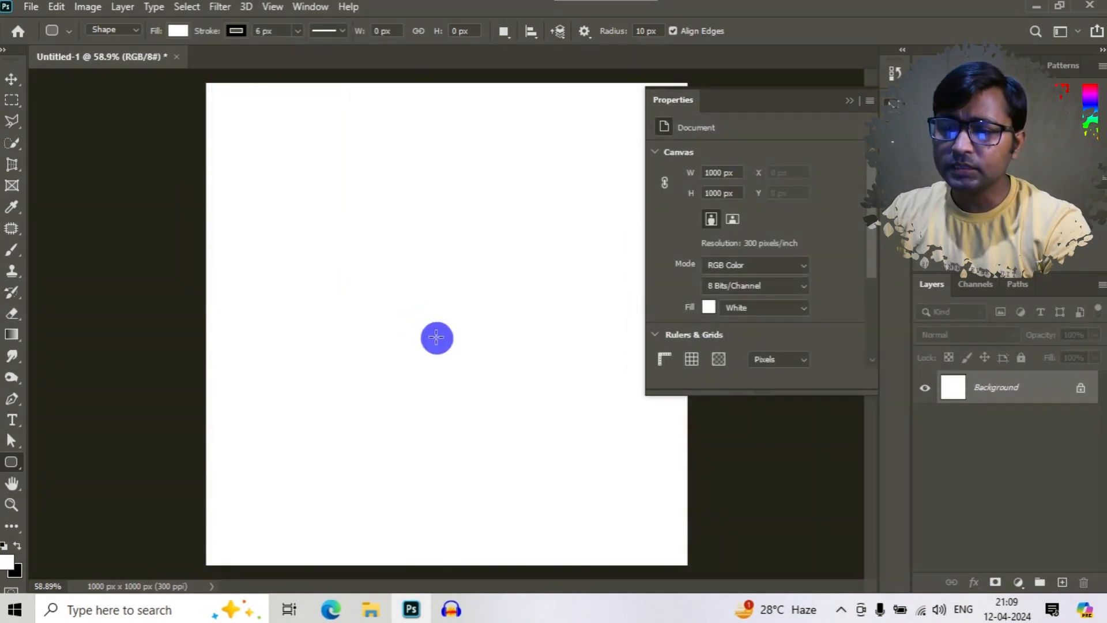
drag(428, 300, 576, 462)
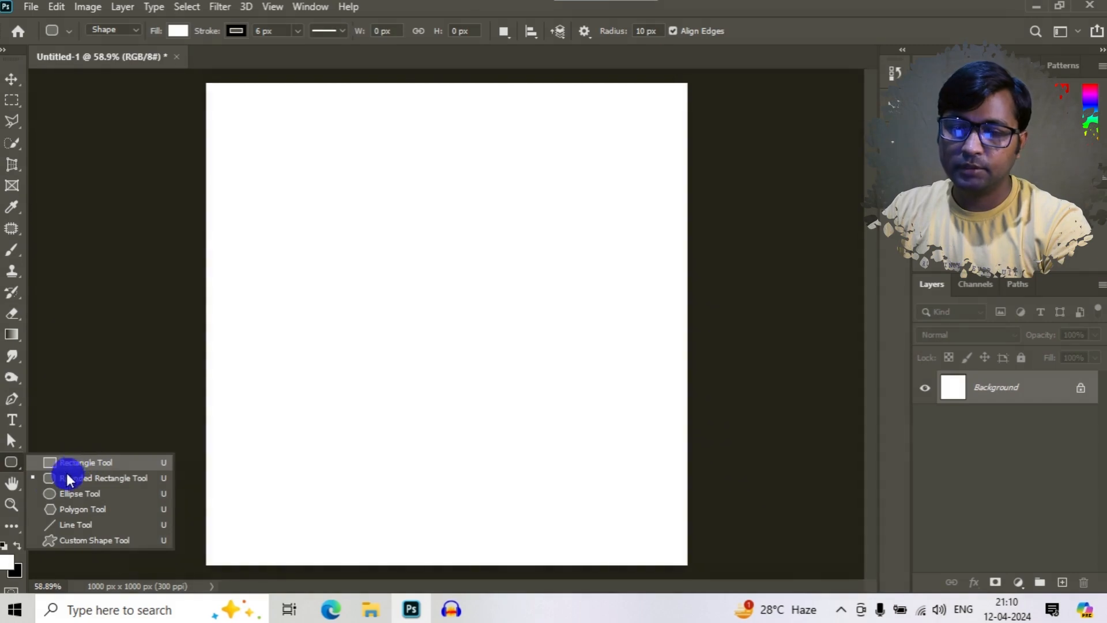
Draw a circle about 559 px across with the Ellipse tool and delete it.
click(58, 494)
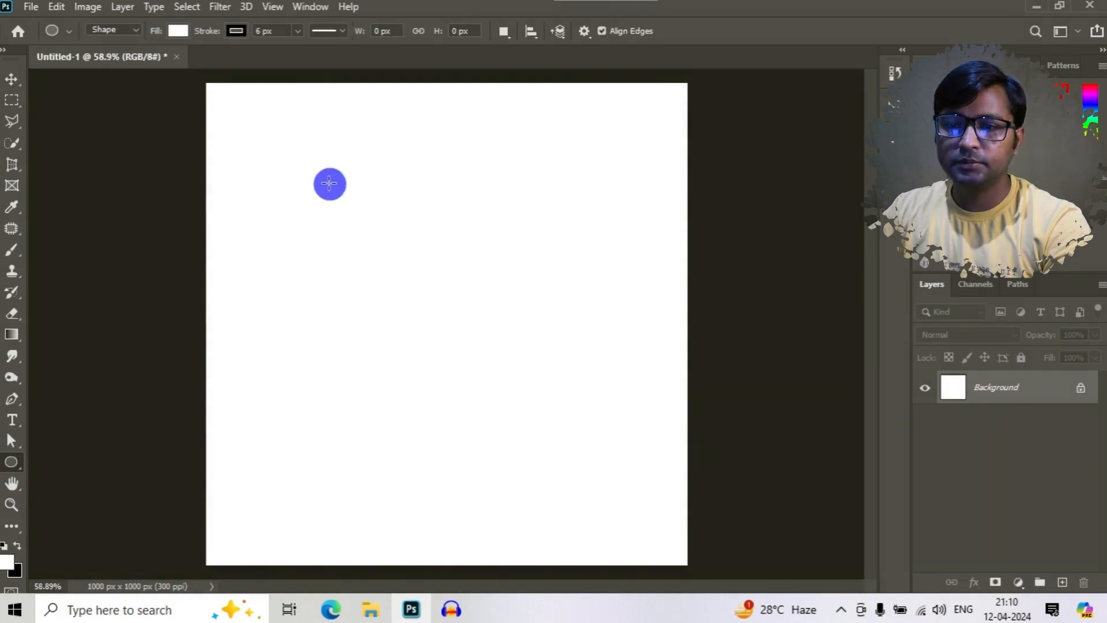
drag(304, 192, 560, 454)
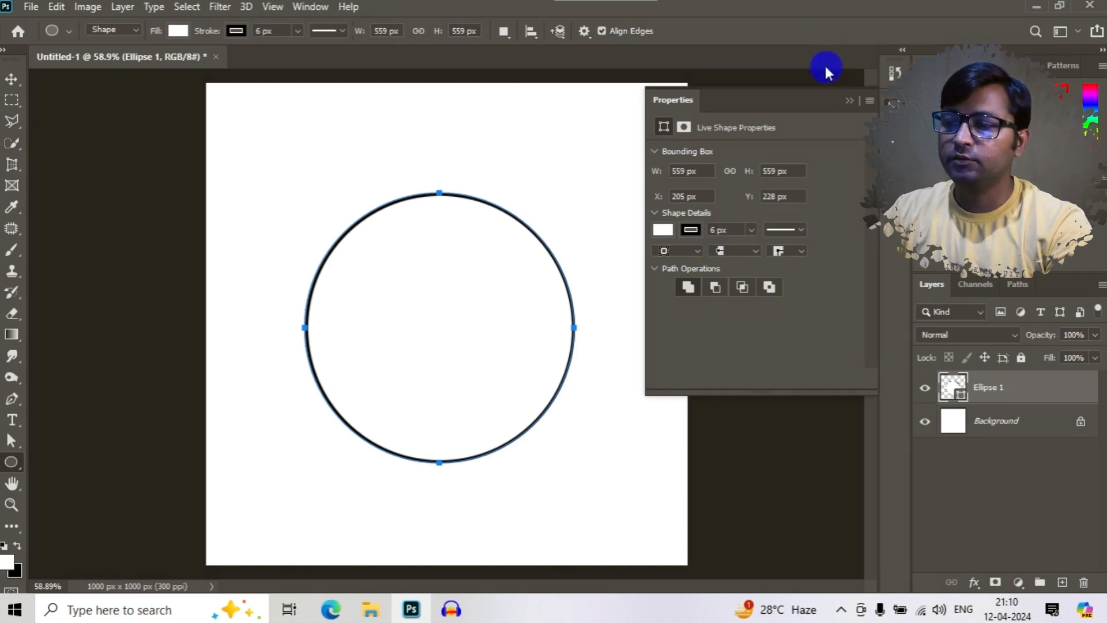
click(849, 104)
key(Delete)
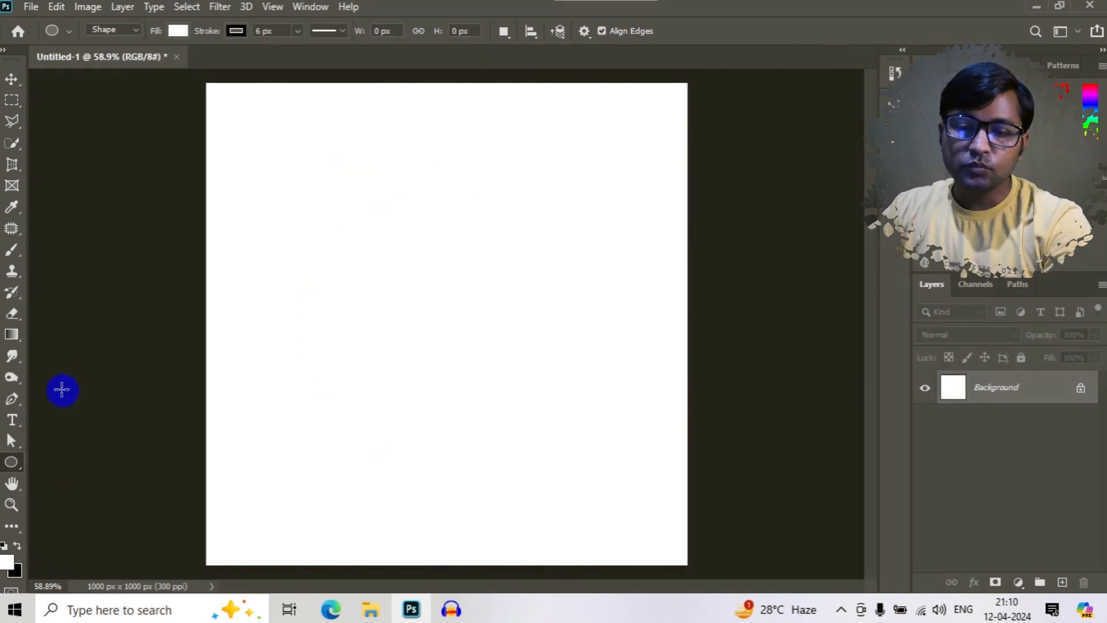
Try the Polygon tool with 3 sides by drawing sample shapes on the canvas and undoing them.
drag(9, 463, 73, 507)
drag(309, 217, 373, 268)
key(ctrl+z)
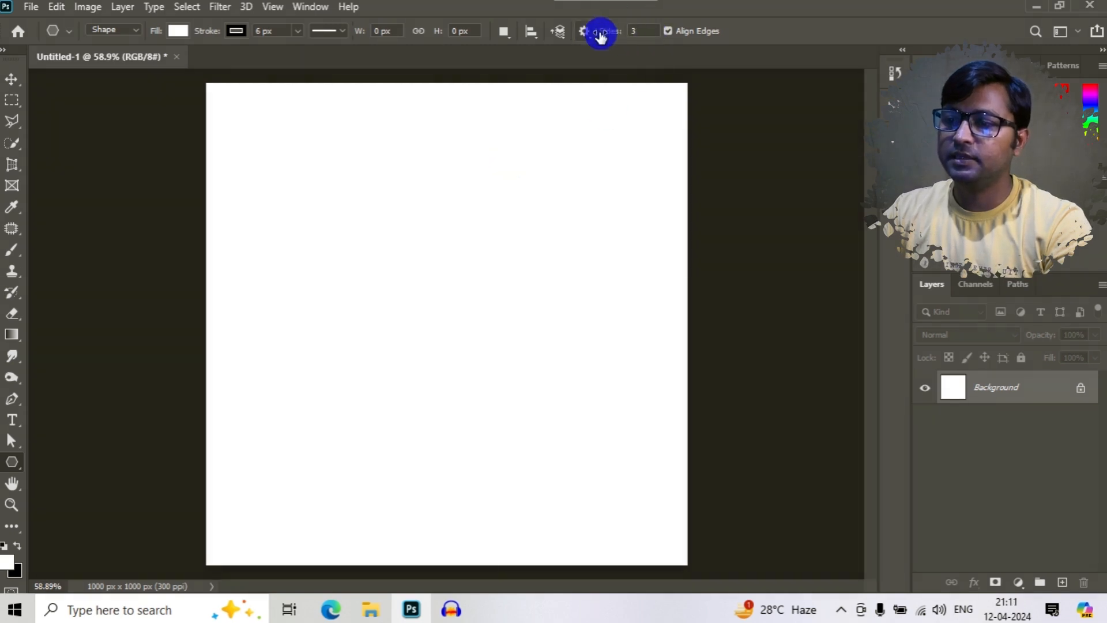
drag(370, 241, 451, 272)
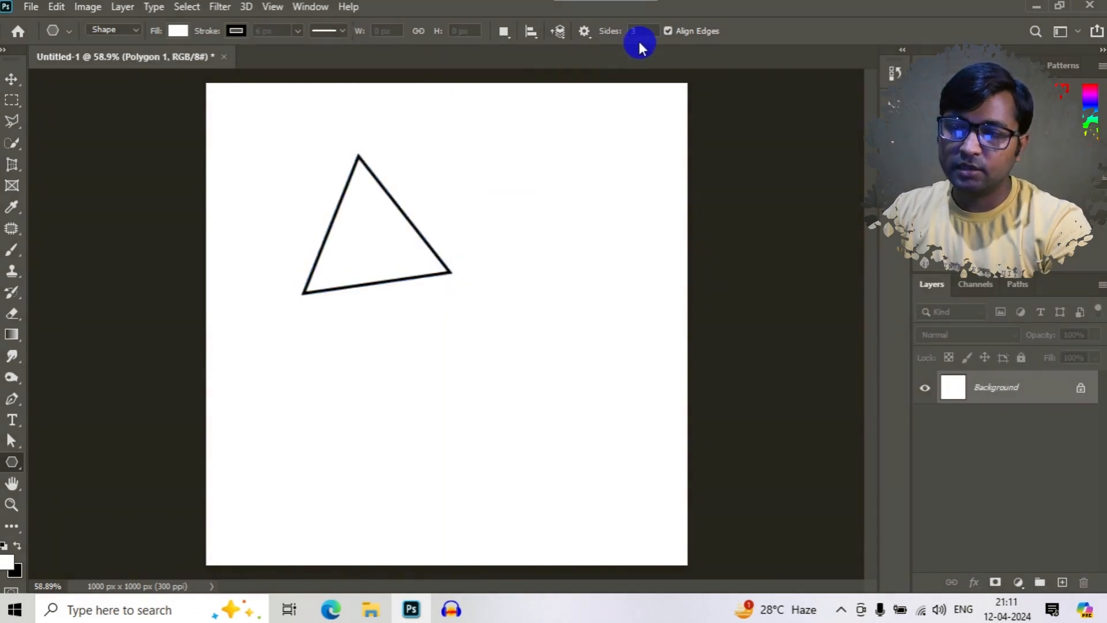
key(ctrl+z)
Draw a 5-sided polygon about 254 px wide and 260 px high, and undo it.
text(5)
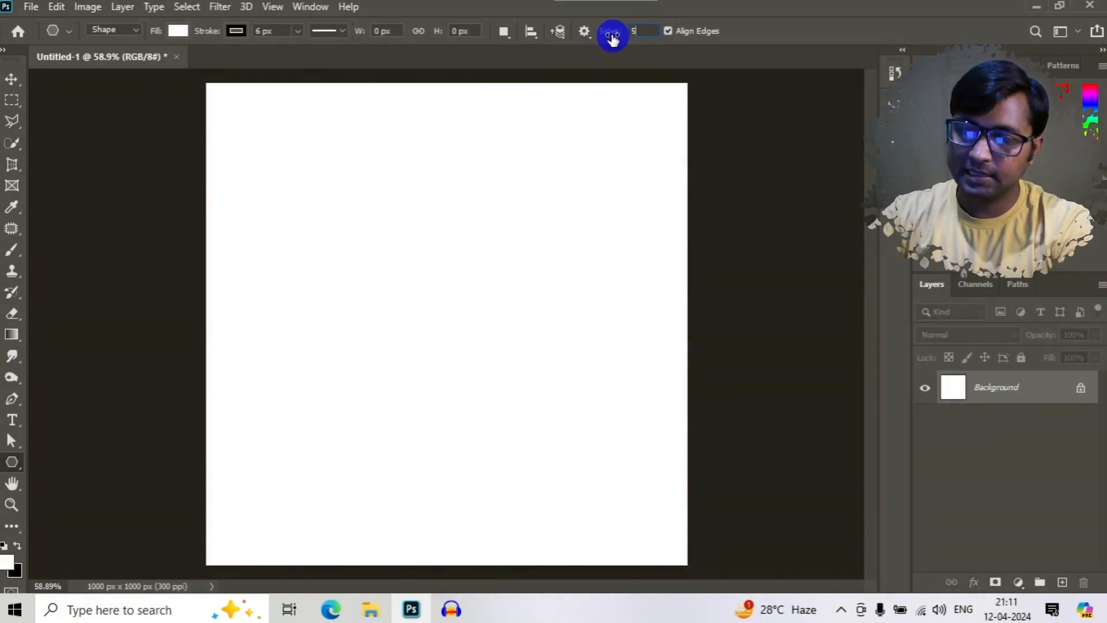
drag(350, 220, 399, 263)
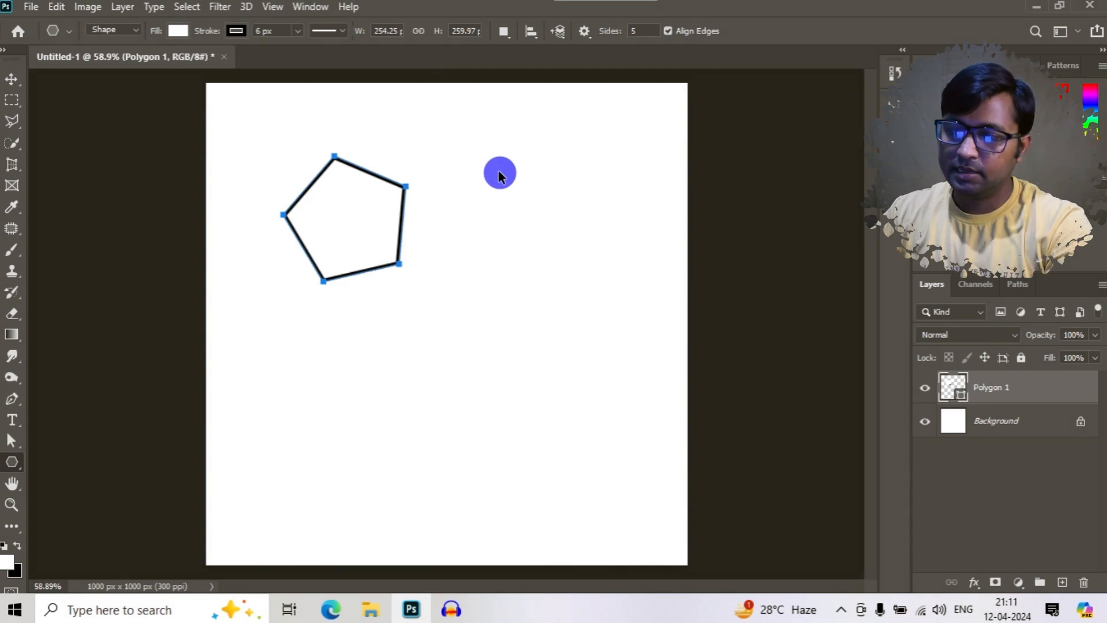
key(ctrl+z)
Set the polygon sides to 8, draw an octagon about 341 px wide, and delete it.
click(640, 31)
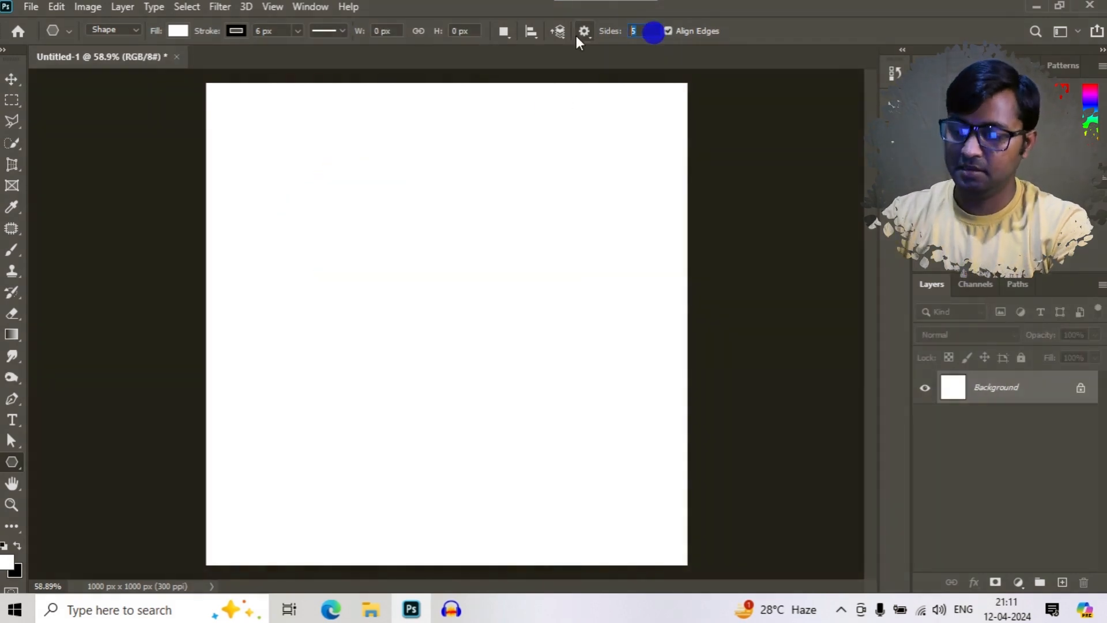
text(8)
drag(351, 226, 394, 285)
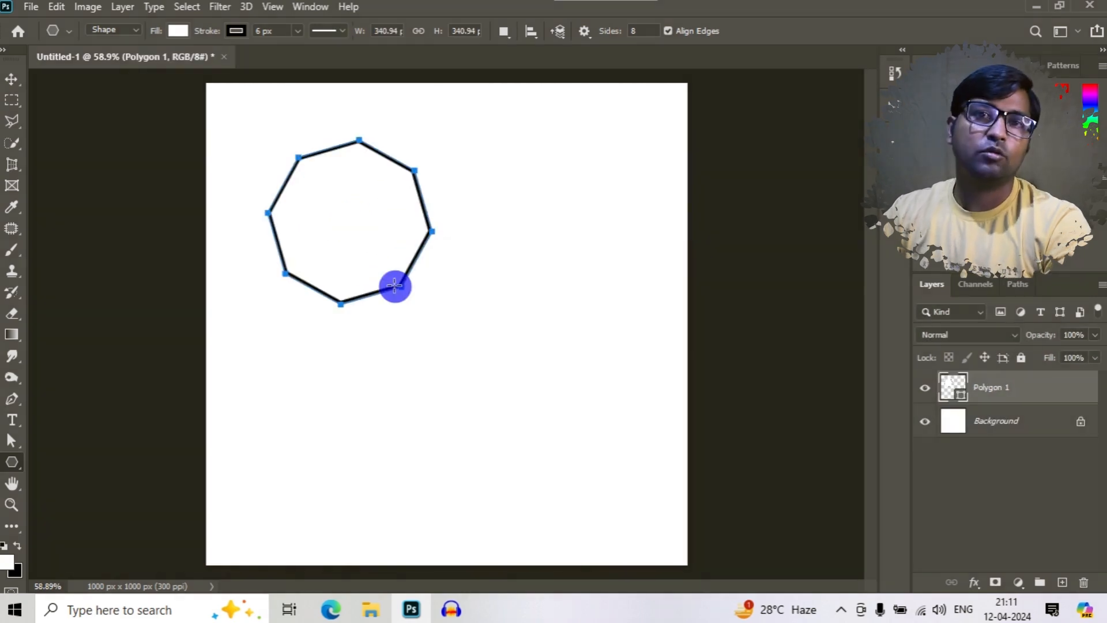
key(Delete)
Set the polygon sides back to 3, draw a triangle about 226 px wide, and delete it.
drag(646, 33, 633, 34)
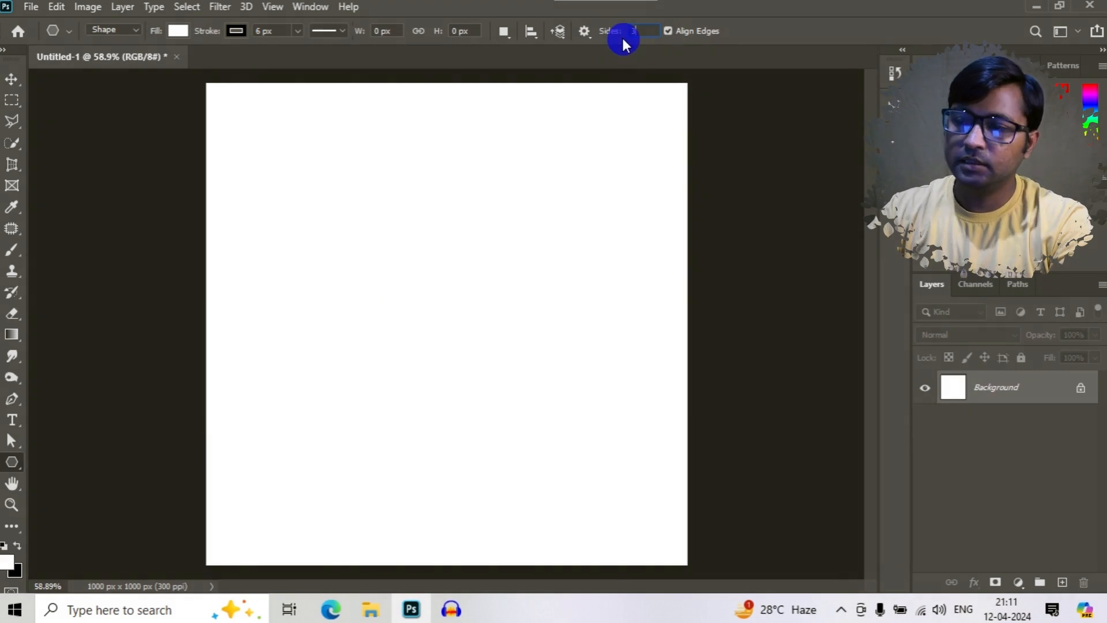
drag(308, 188, 330, 252)
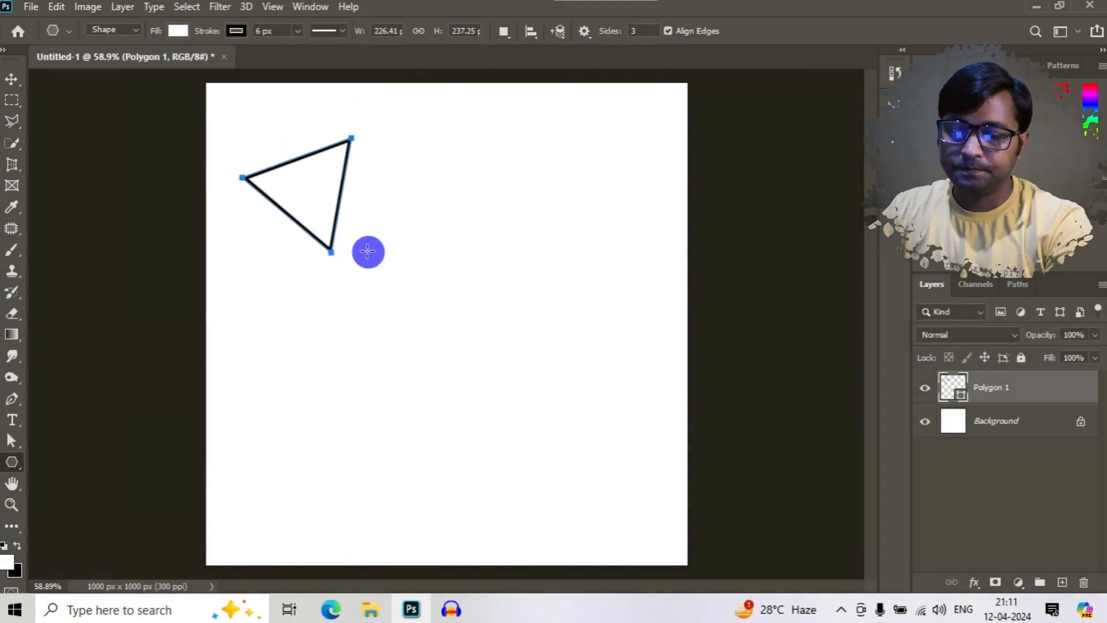
key(Delete)
Create a 3-sided star polygon of 100 × 100 px with sides indented 53%, inspect it up close, and undo it.
click(358, 213)
drag(506, 104, 680, 127)
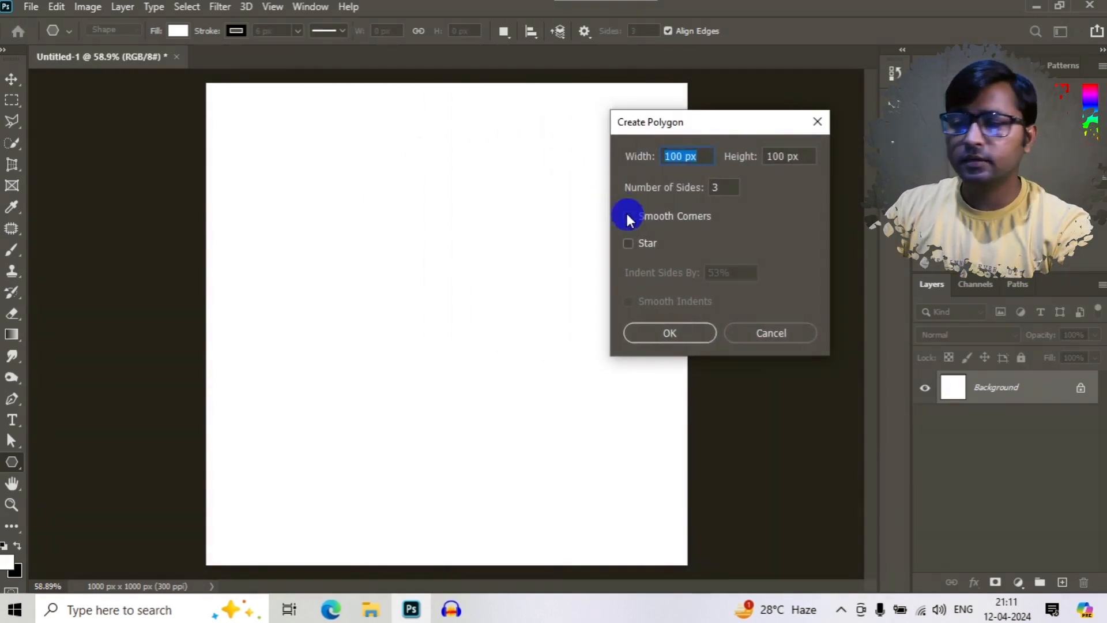
click(628, 244)
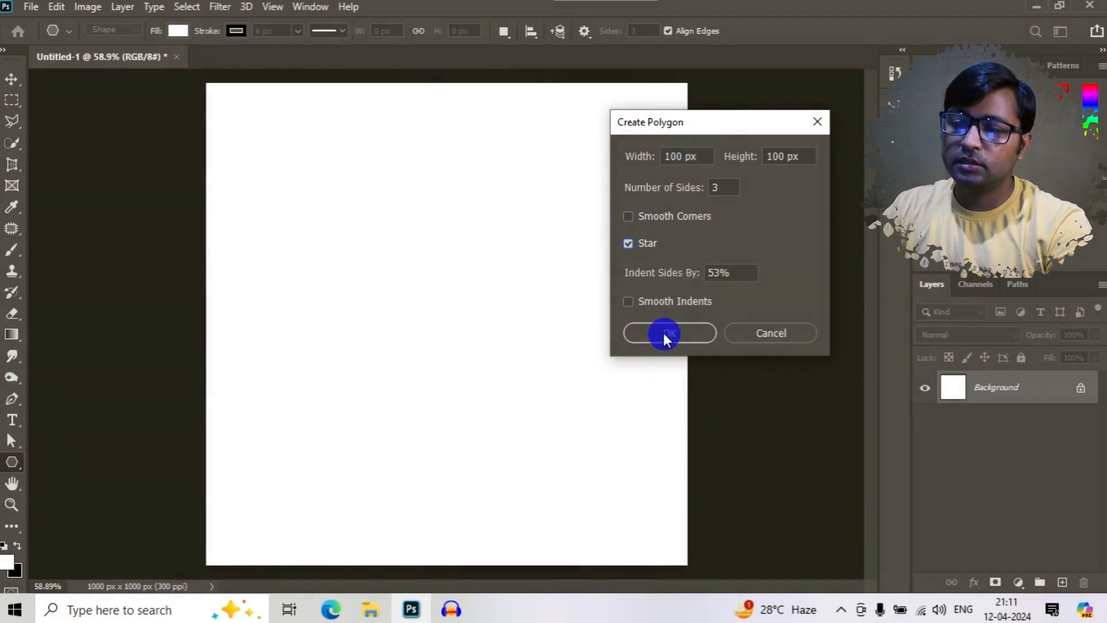
click(650, 334)
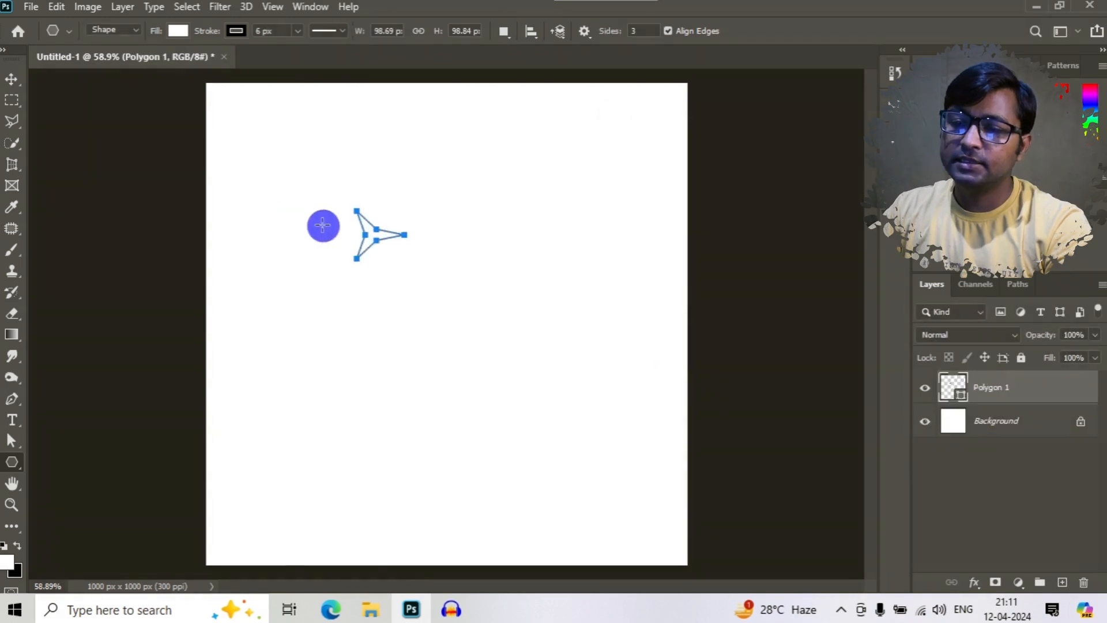
scroll(356, 223, up, 2)
scroll(356, 223, up, 6)
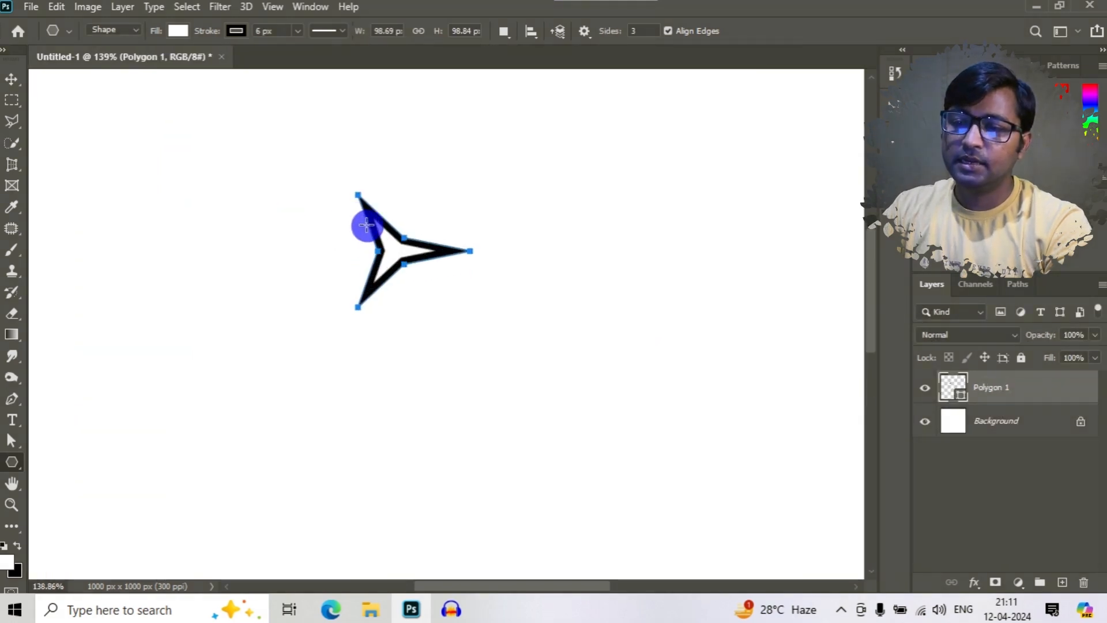
key(ctrl+z)
Create the 100 × 100 px three-sided star again with Smooth Corners enabled, and undo it.
scroll(408, 237, down, 6)
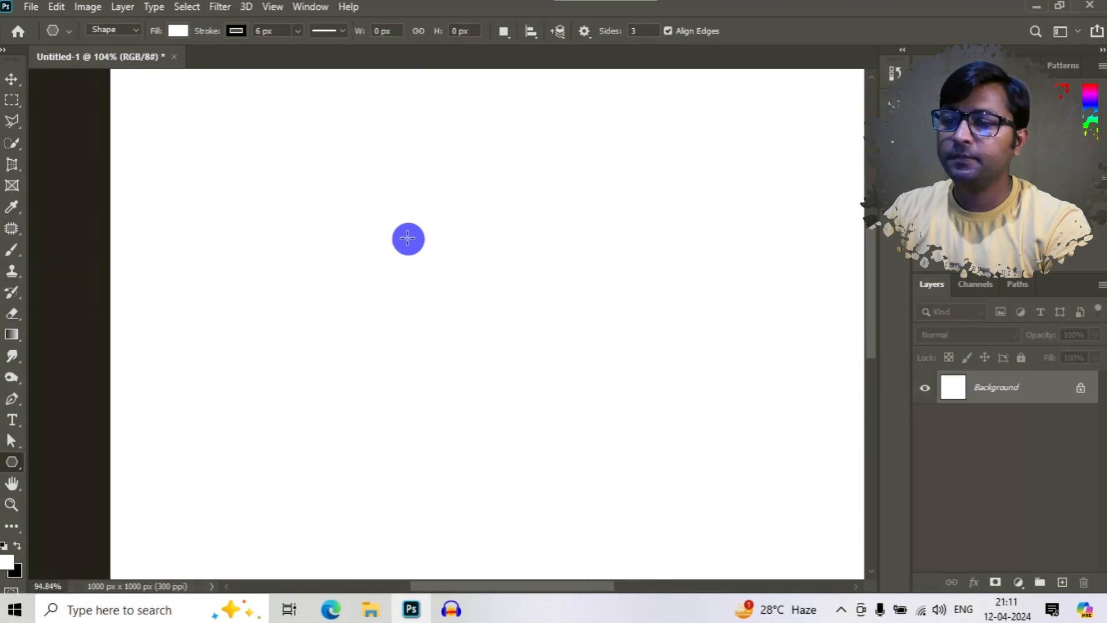
click(502, 214)
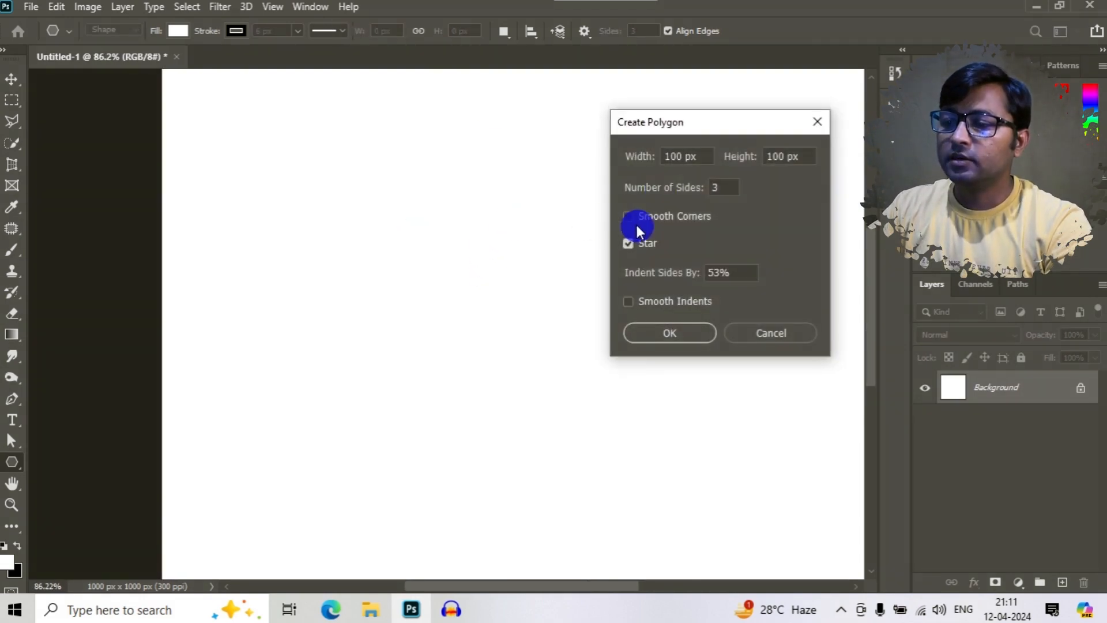
click(628, 218)
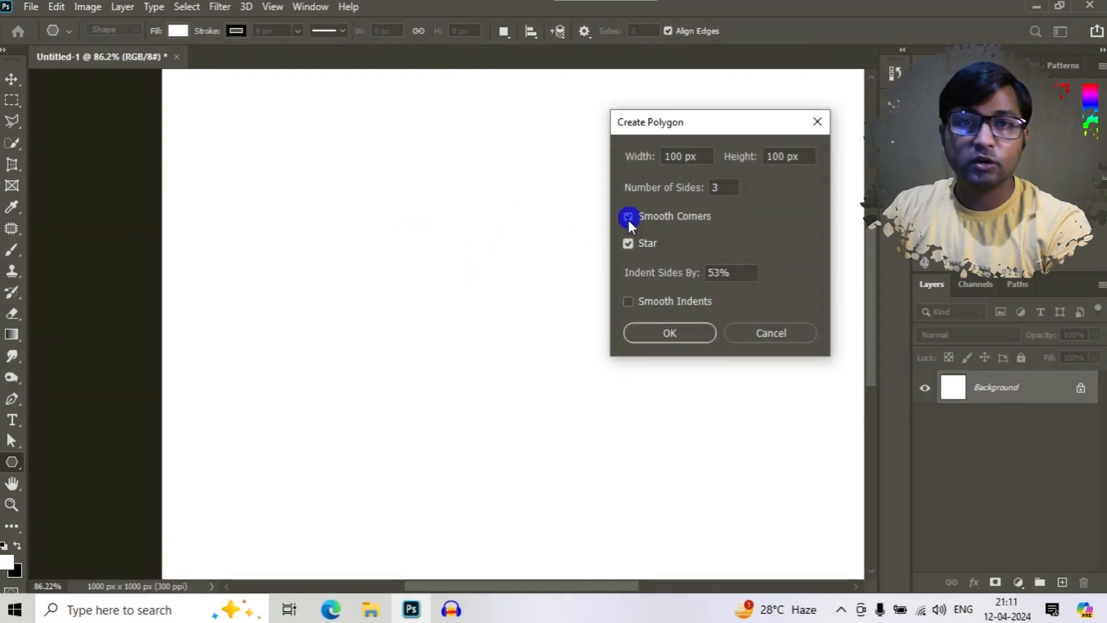
click(669, 335)
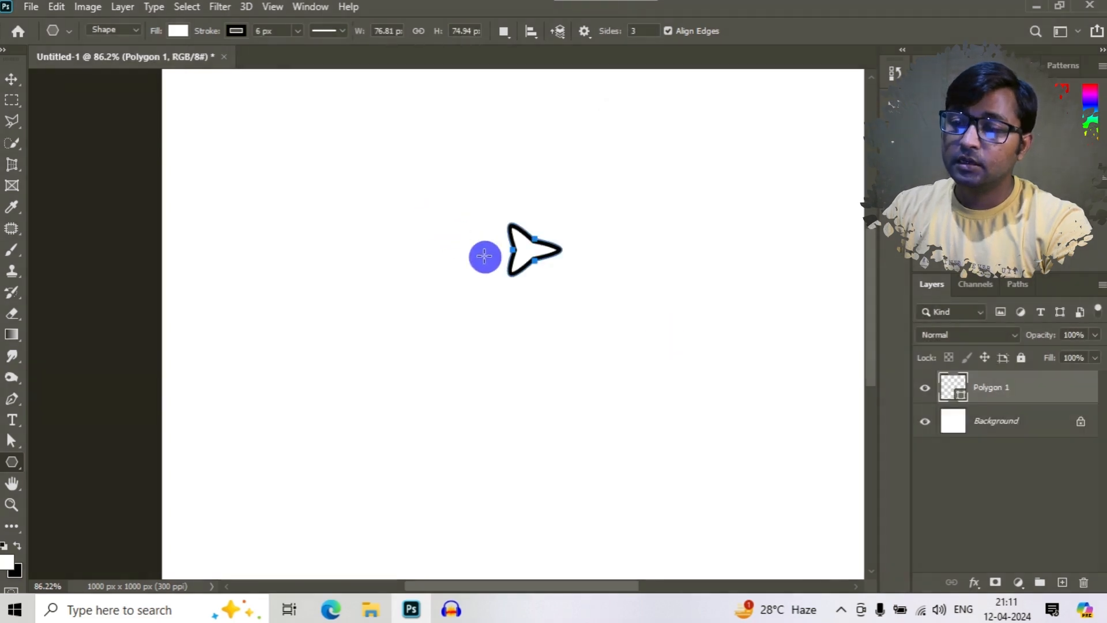
key(ctrl+z)
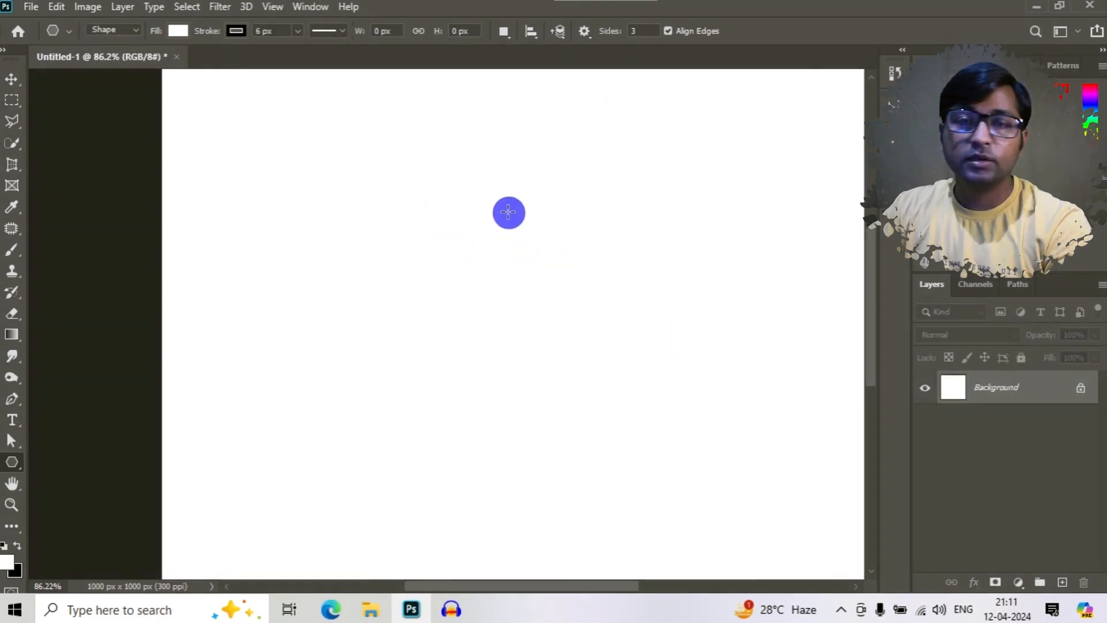
Create a plain 100 × 100 px triangle with Smooth Corners and Star disabled, and undo it.
click(508, 213)
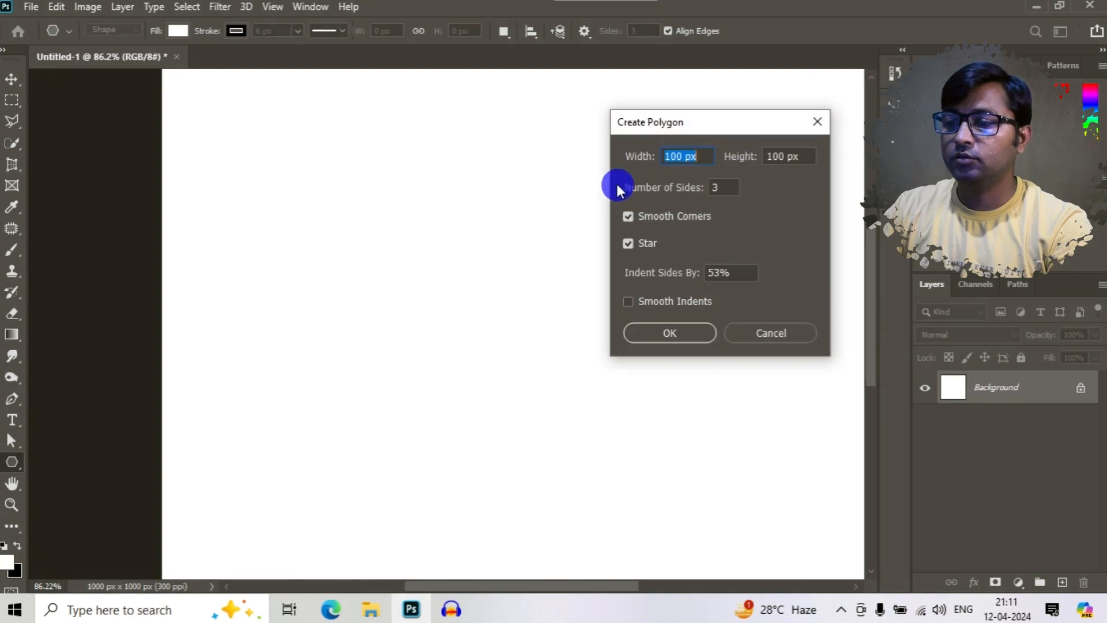
click(628, 216)
click(627, 243)
click(668, 335)
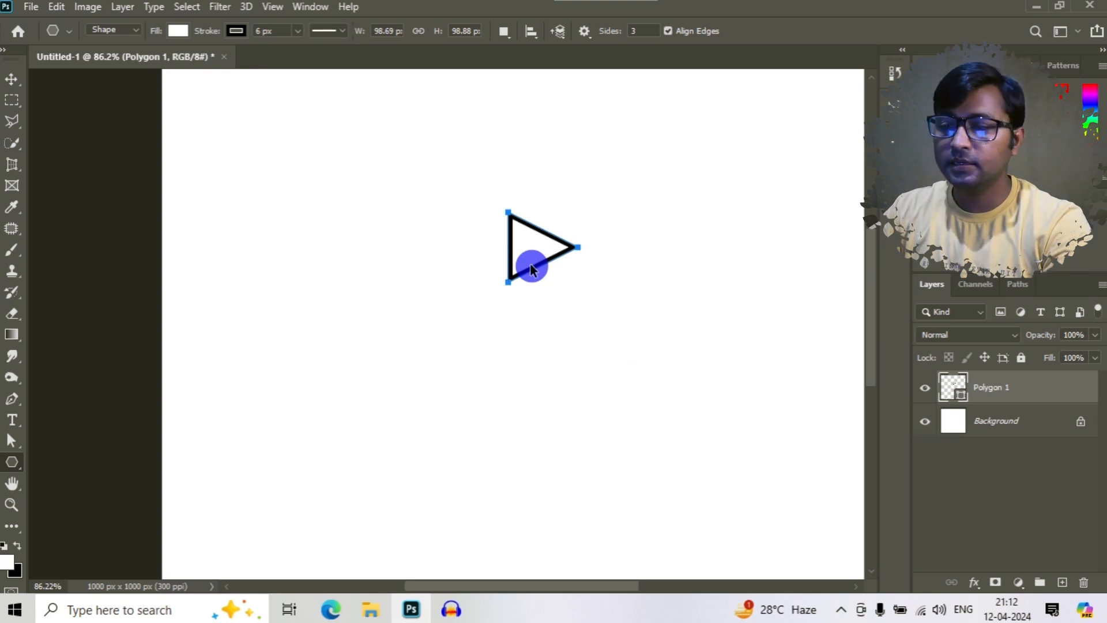
key(ctrl+z)
scroll(218, 371, down, 3)
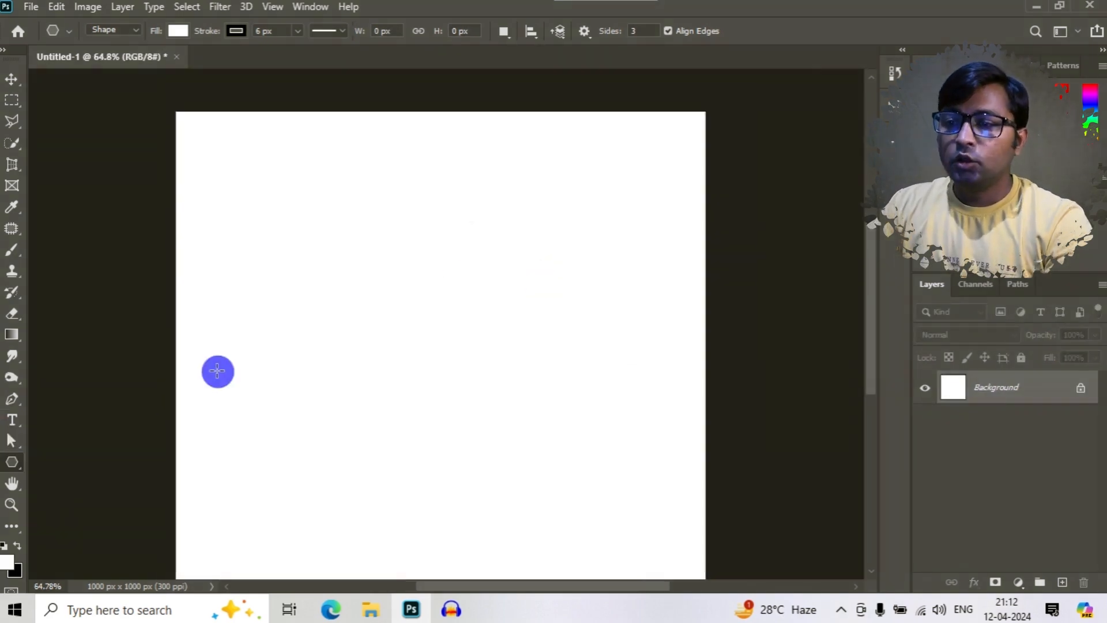
Try the Line tool at 10 px weight by drawing three lines in different directions and undoing them.
click(13, 464)
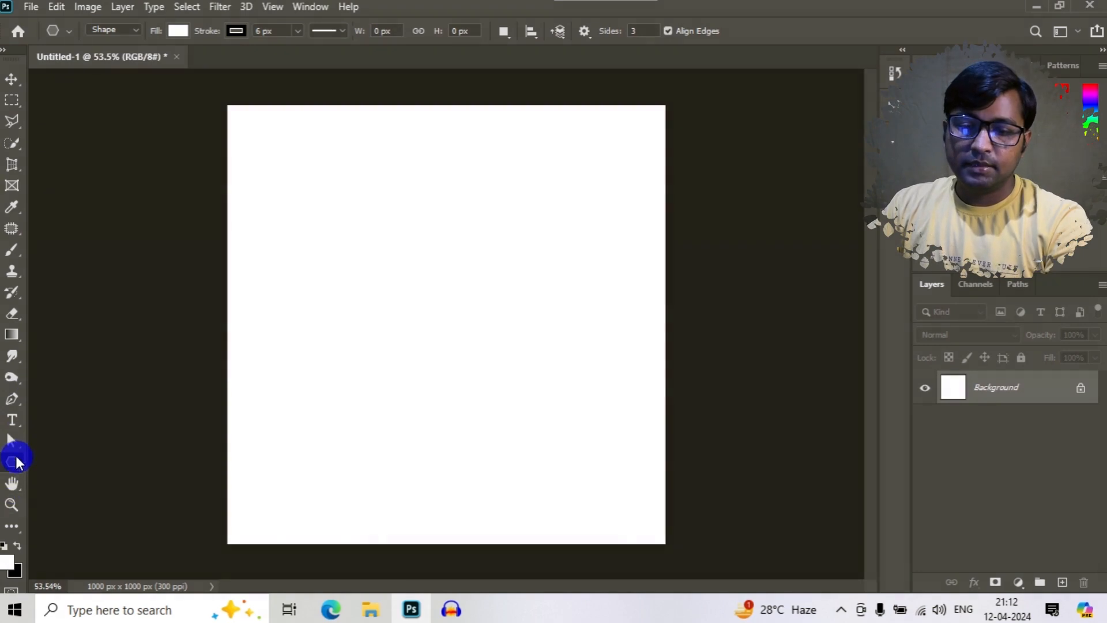
click(68, 524)
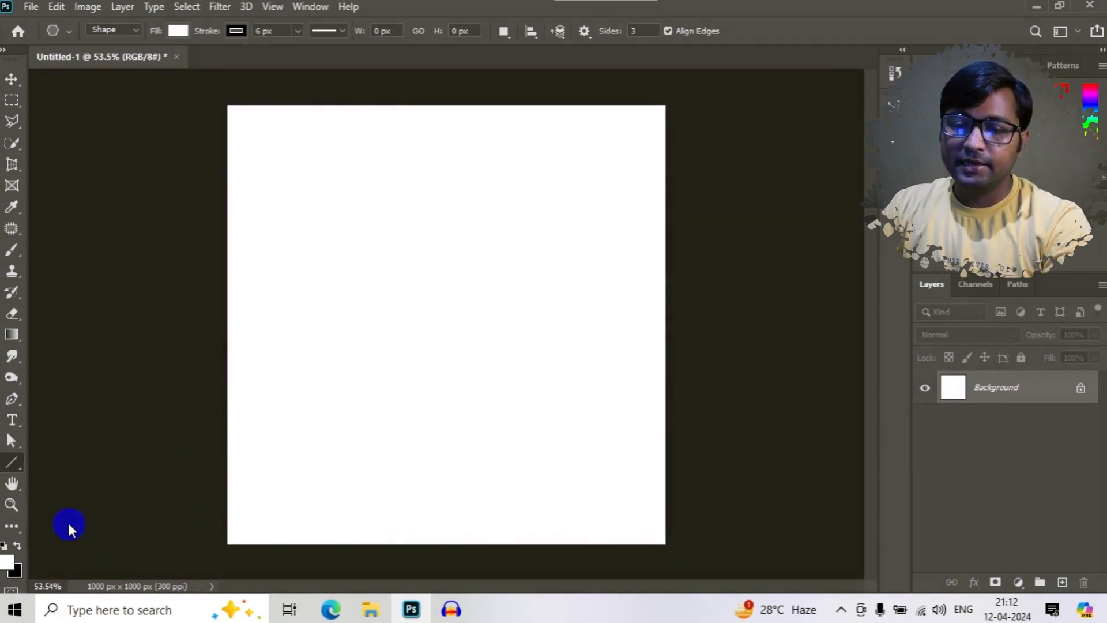
scroll(333, 233, up, 2)
mouse_move(335, 166)
mouse_down()
mouse_move(329, 242)
mouse_move(351, 366)
mouse_move(336, 465)
mouse_move(320, 427)
mouse_up()
drag(394, 349, 580, 155)
drag(438, 437, 710, 413)
key(ctrl+z)
key(ctrl+z)
key(ctrl+z)
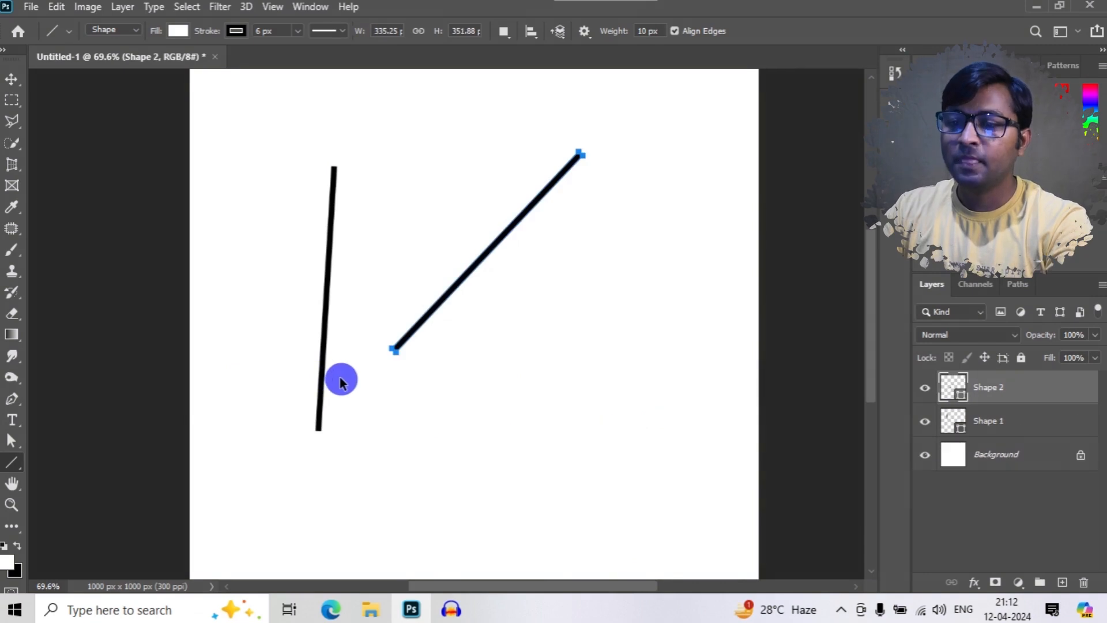
Draw a vertical line about 558 px long on the canvas's left half and set its width to 20 px.
drag(330, 134, 340, 452)
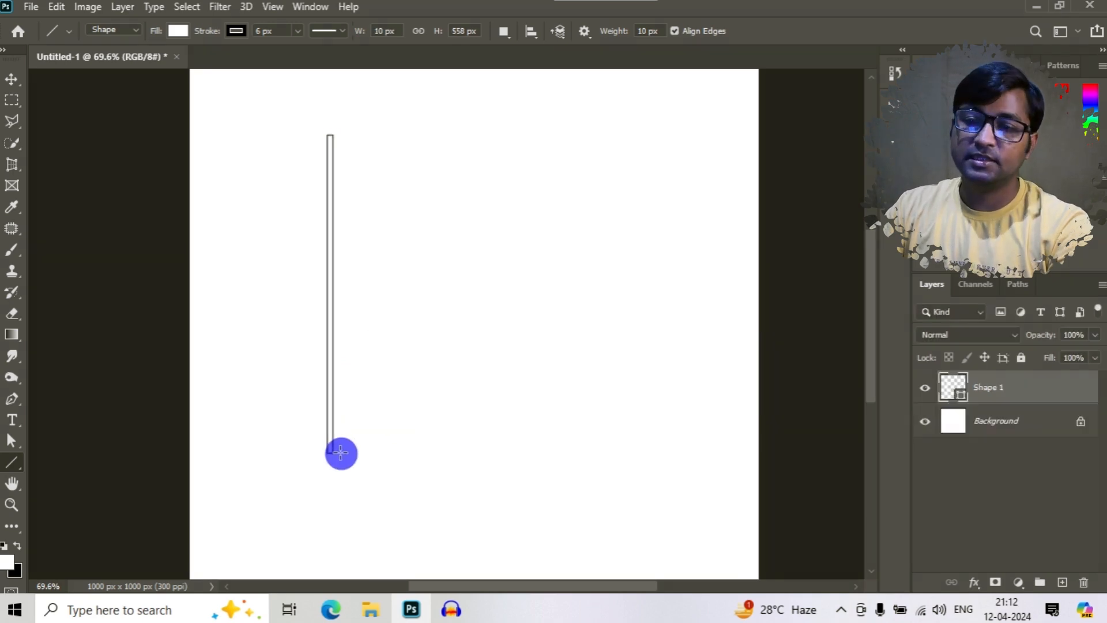
click(233, 32)
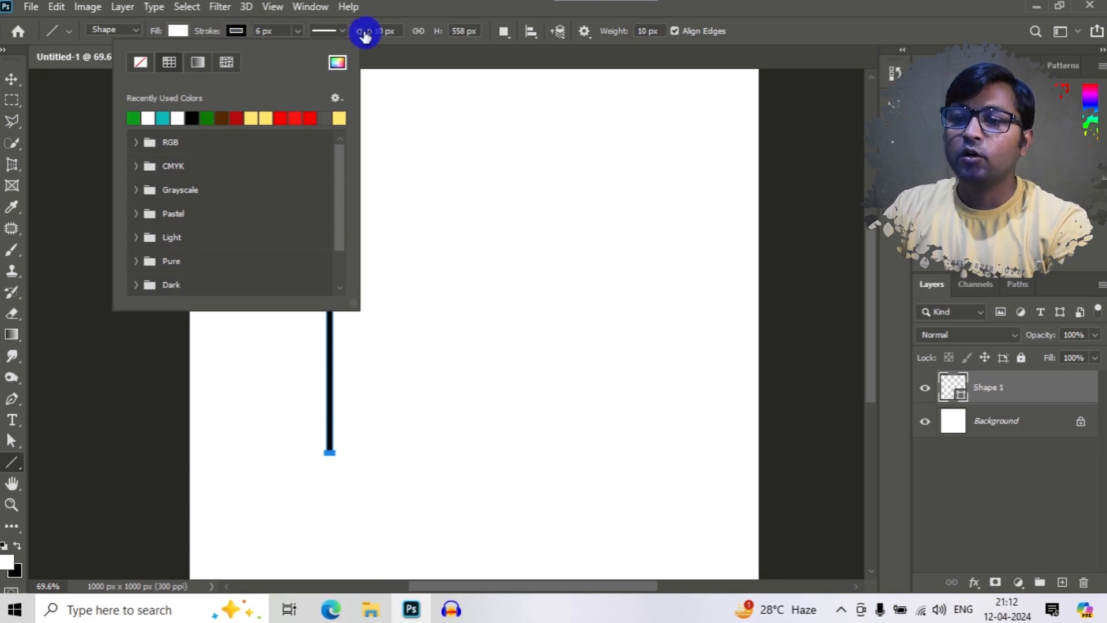
click(384, 32)
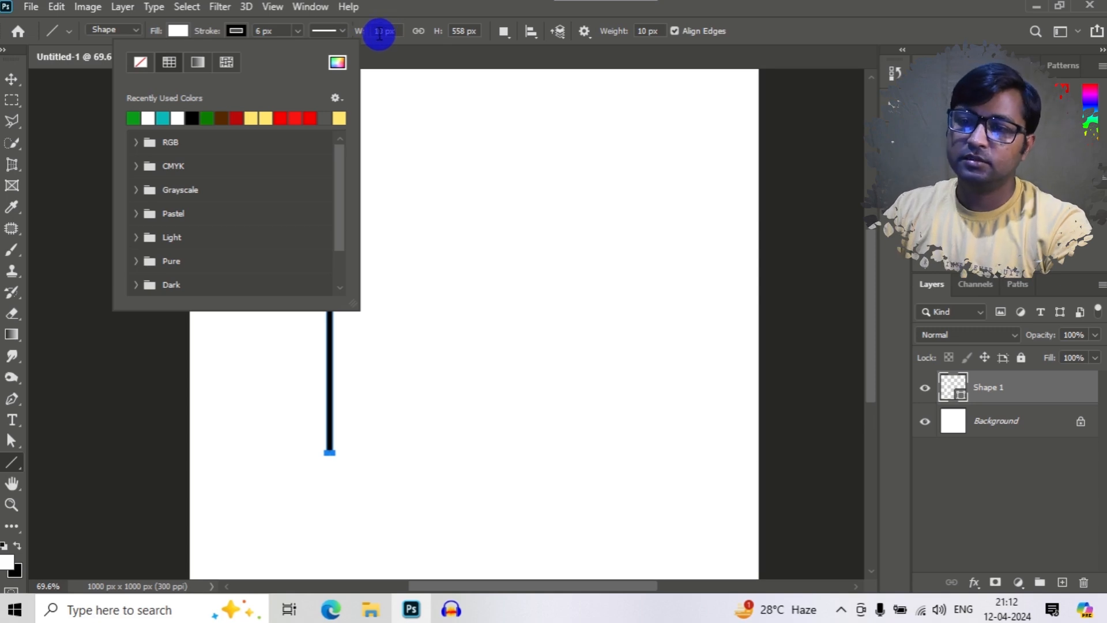
click(384, 31)
drag(384, 32, 365, 33)
text(20)
key(Return)
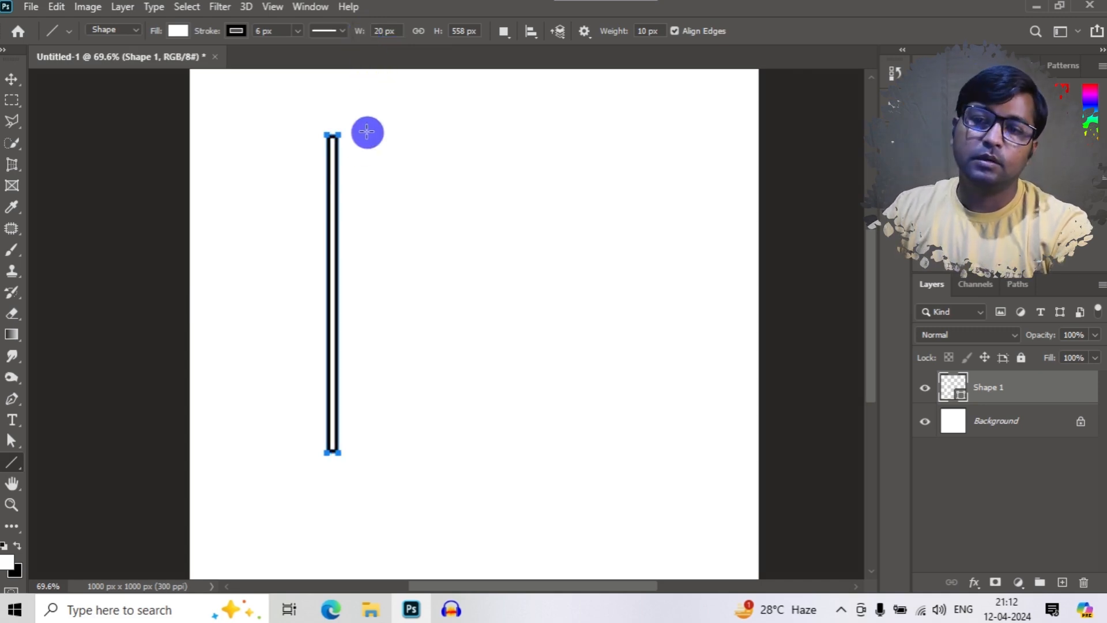
Try a 12 px stroke on the vertical line and undo the change.
scroll(347, 167, up, 1)
scroll(347, 168, up, 14)
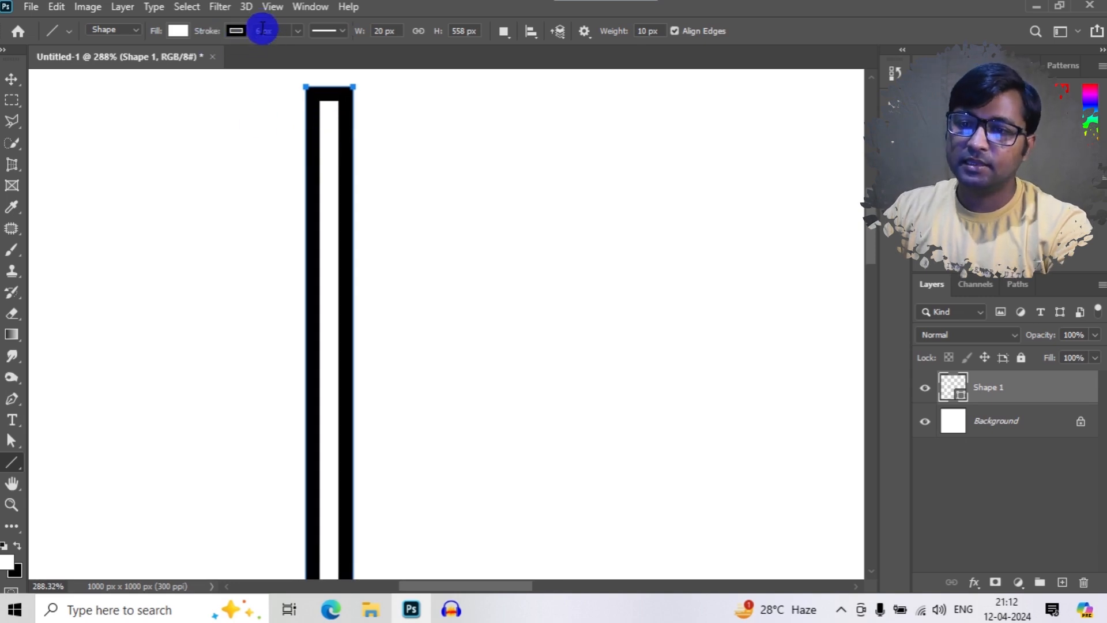
text(12)
click(236, 47)
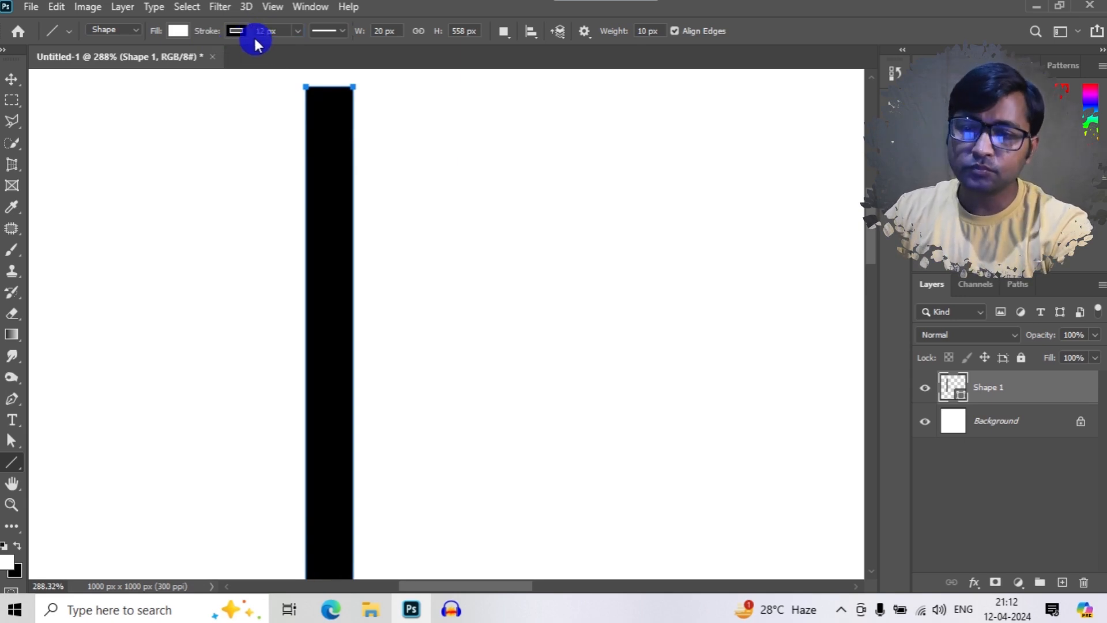
key(ctrl+z)
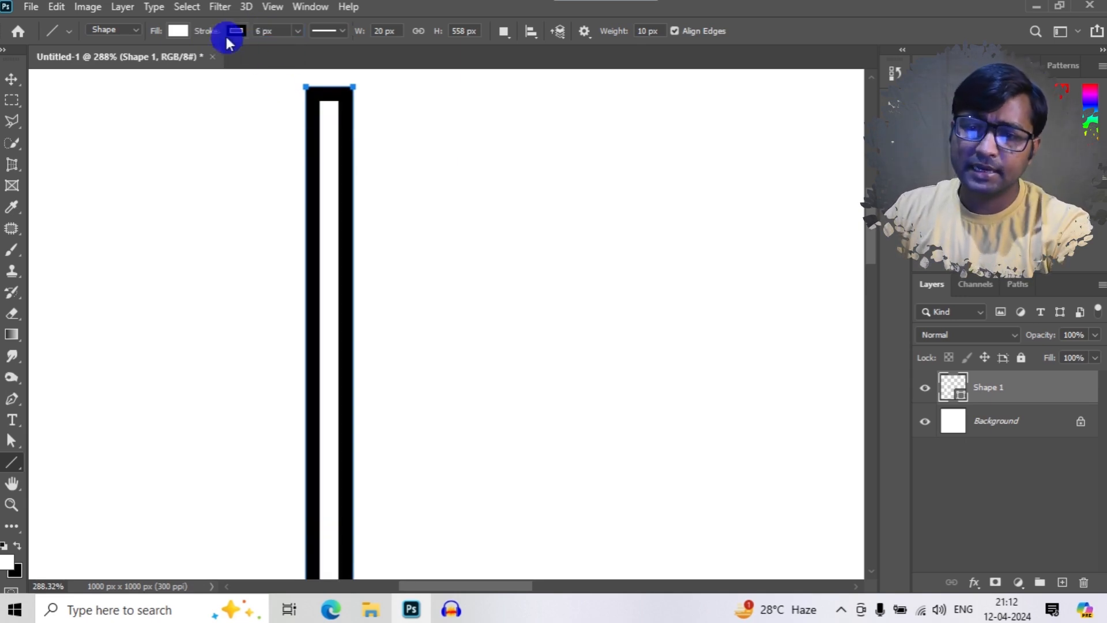
Fill the vertical line with red from the recently used colors.
click(176, 36)
click(233, 118)
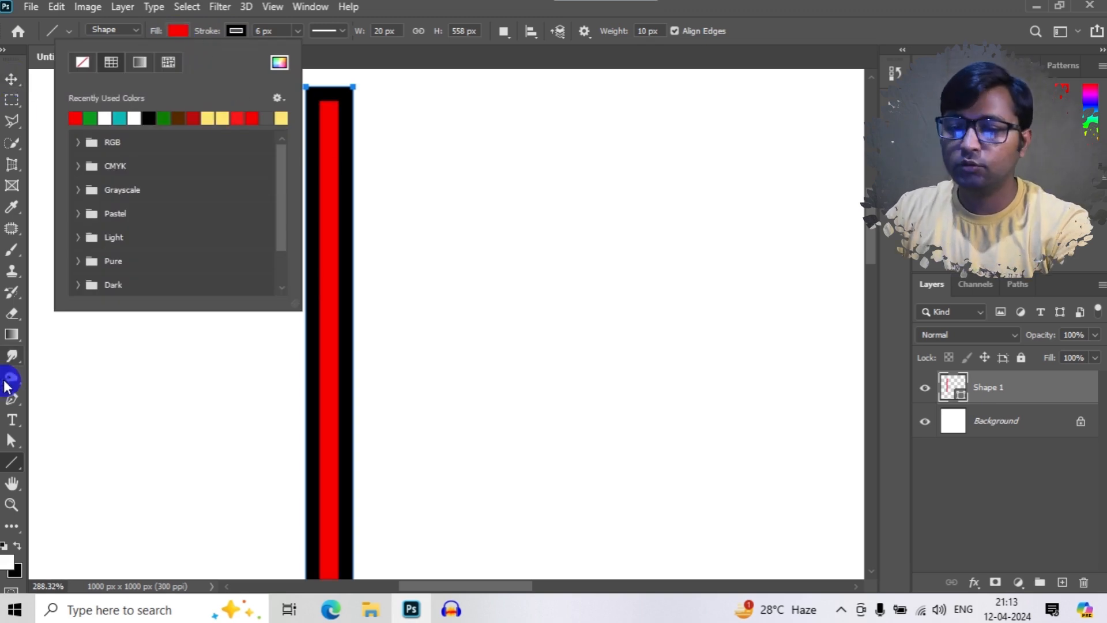
click(5, 464)
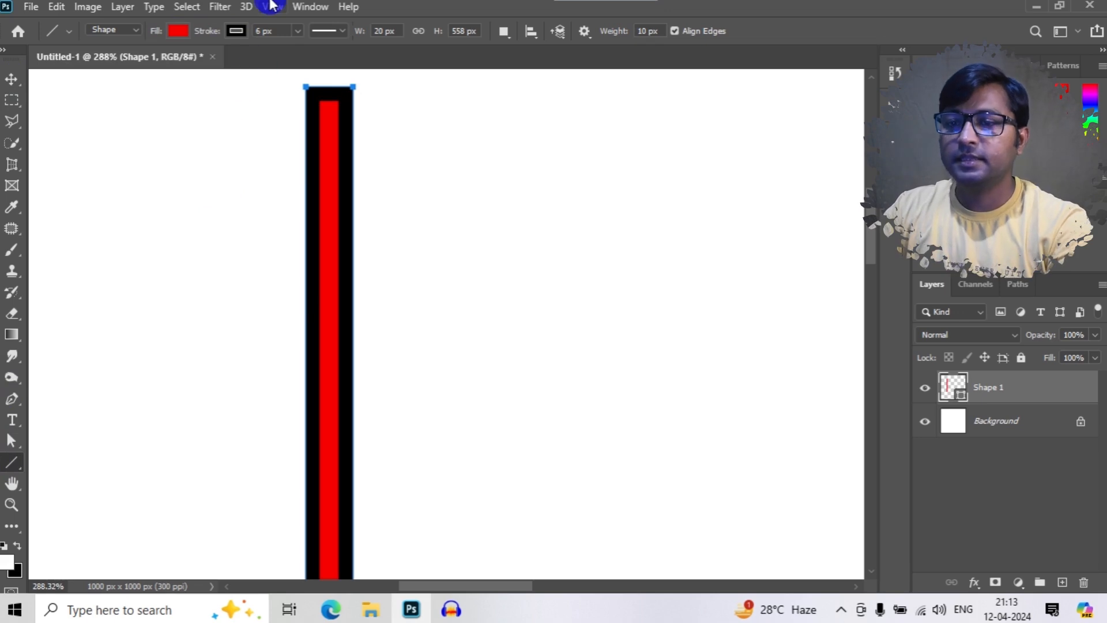
Set the vertical line's width to 10 px.
click(380, 32)
text(10)
key(Return)
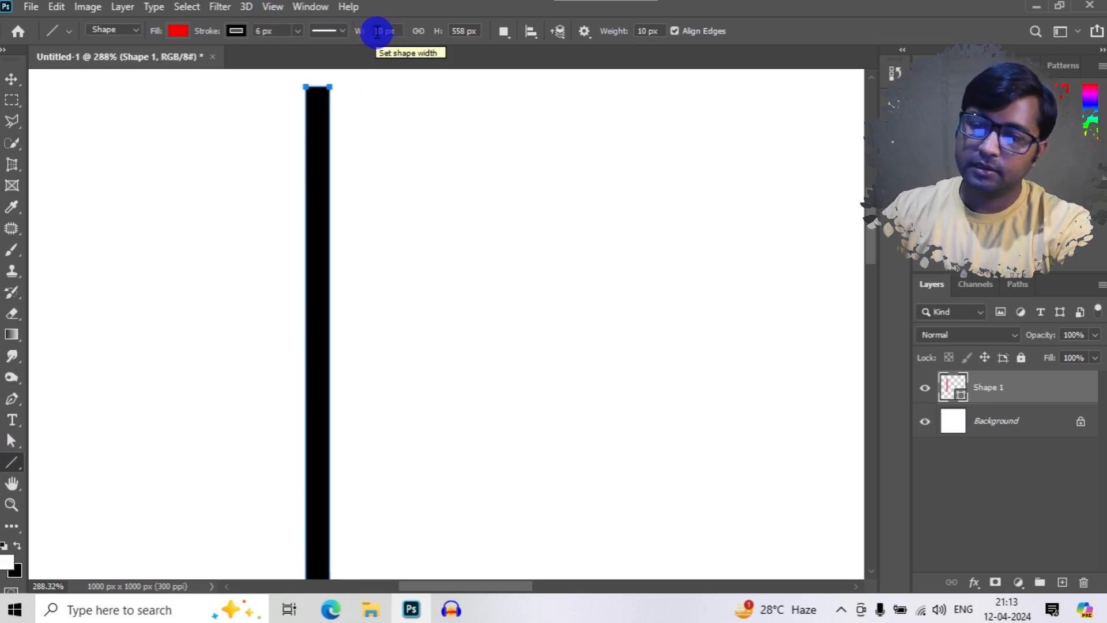
Draw a horizontal line about 689 px long below the vertical line.
scroll(356, 130, down, 3)
scroll(356, 129, down, 3)
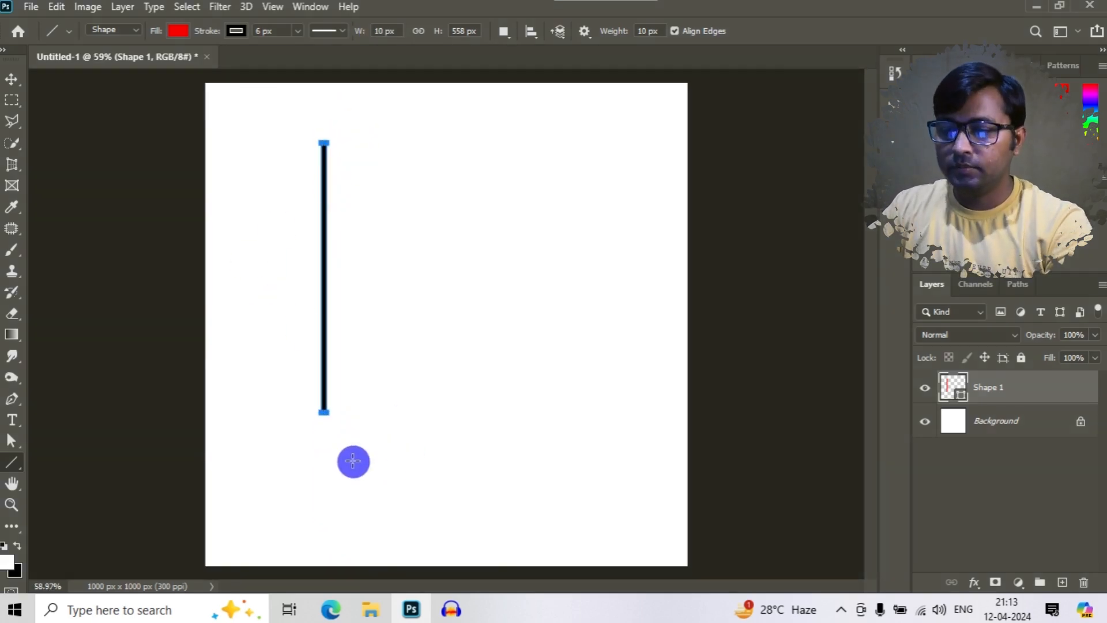
drag(306, 466, 638, 465)
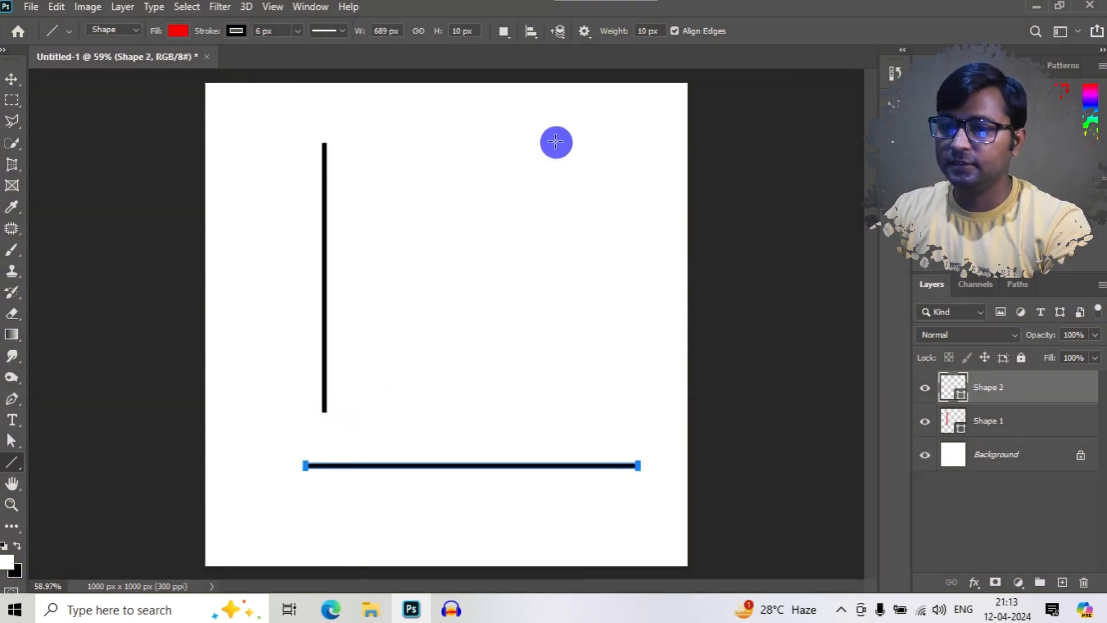
Check the path operation and alignment options and delete both lines from the canvas.
click(506, 34)
click(506, 33)
click(529, 33)
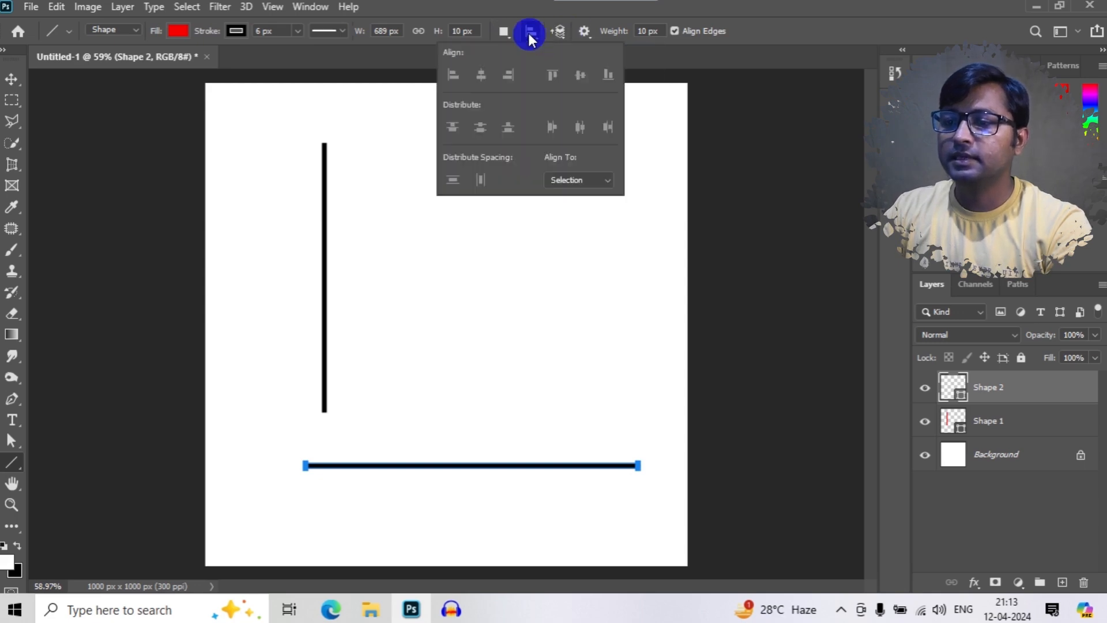
click(529, 34)
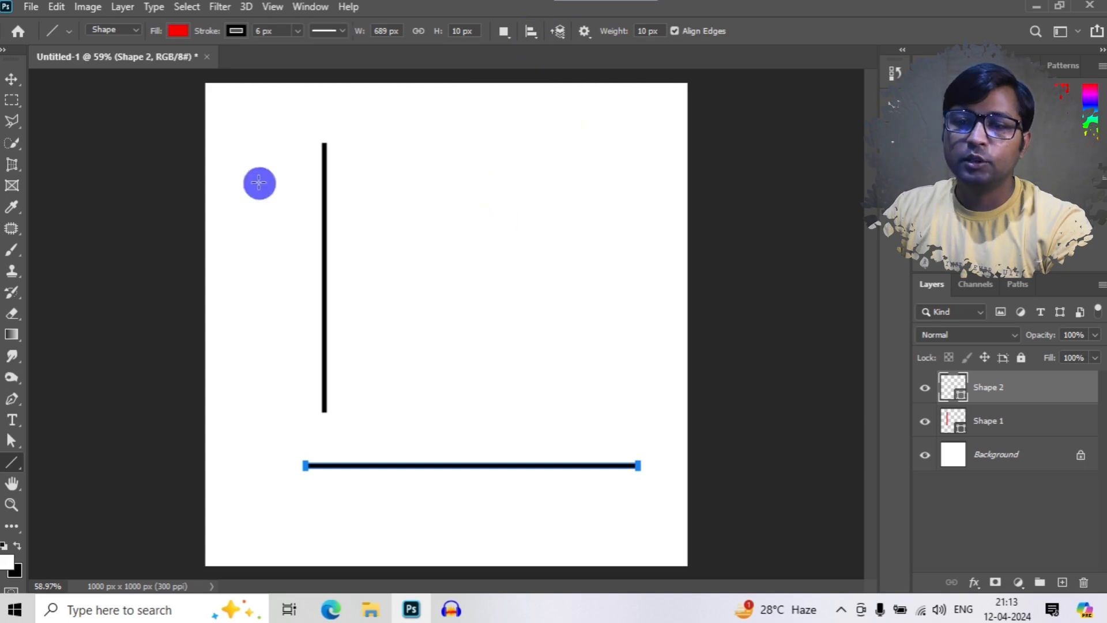
key(Delete)
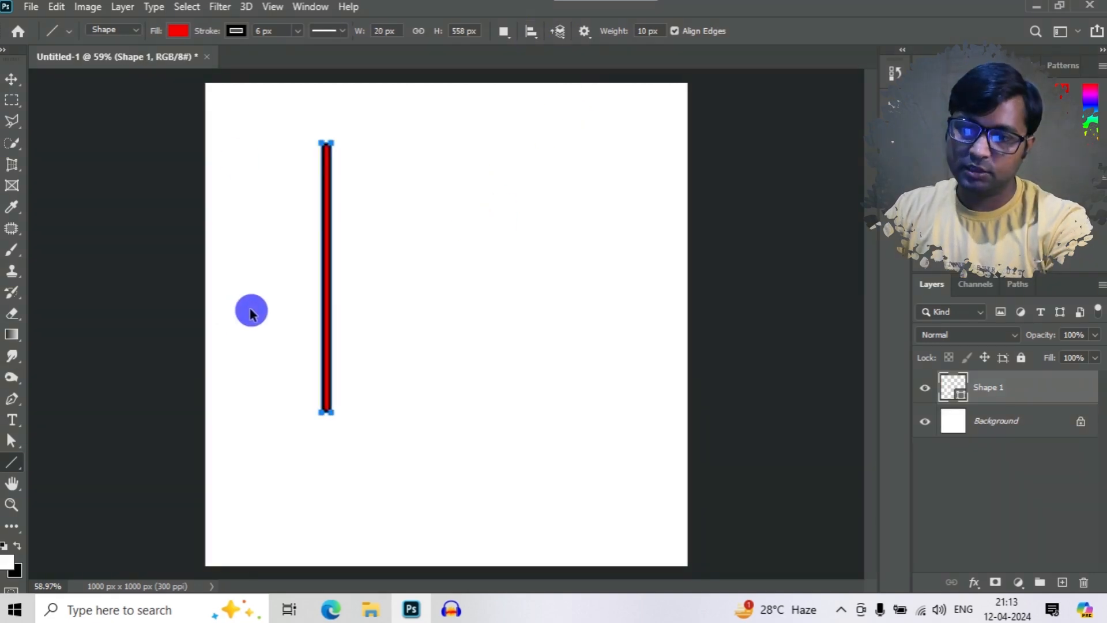
key(Delete)
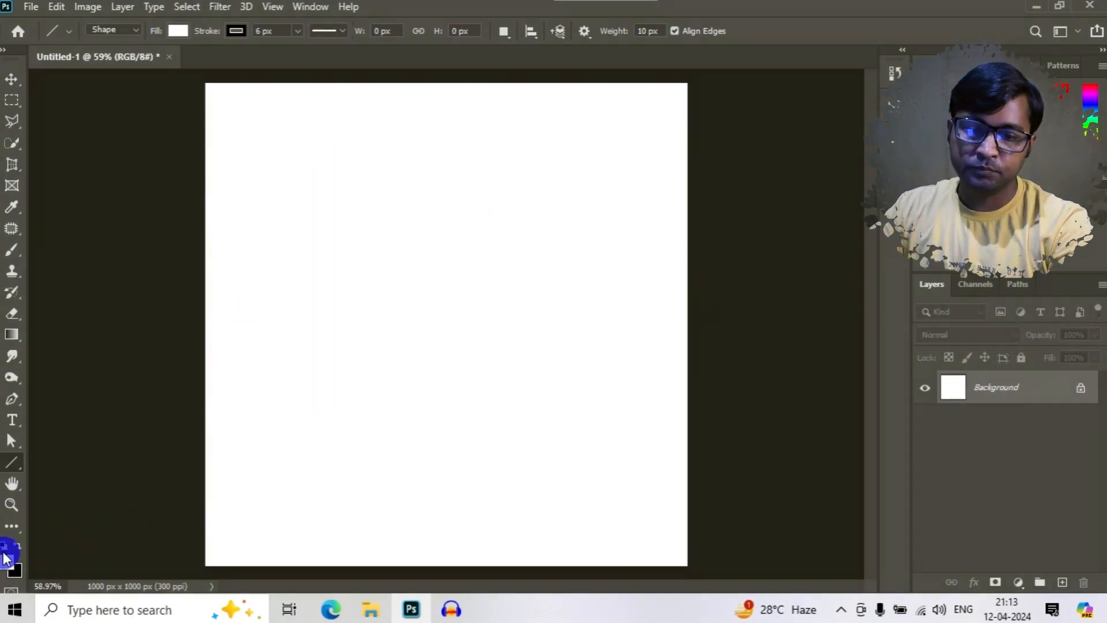
Activate the Custom Shape tool and browse the preset shape groups, expanding Leaf Trees.
right_click(16, 465)
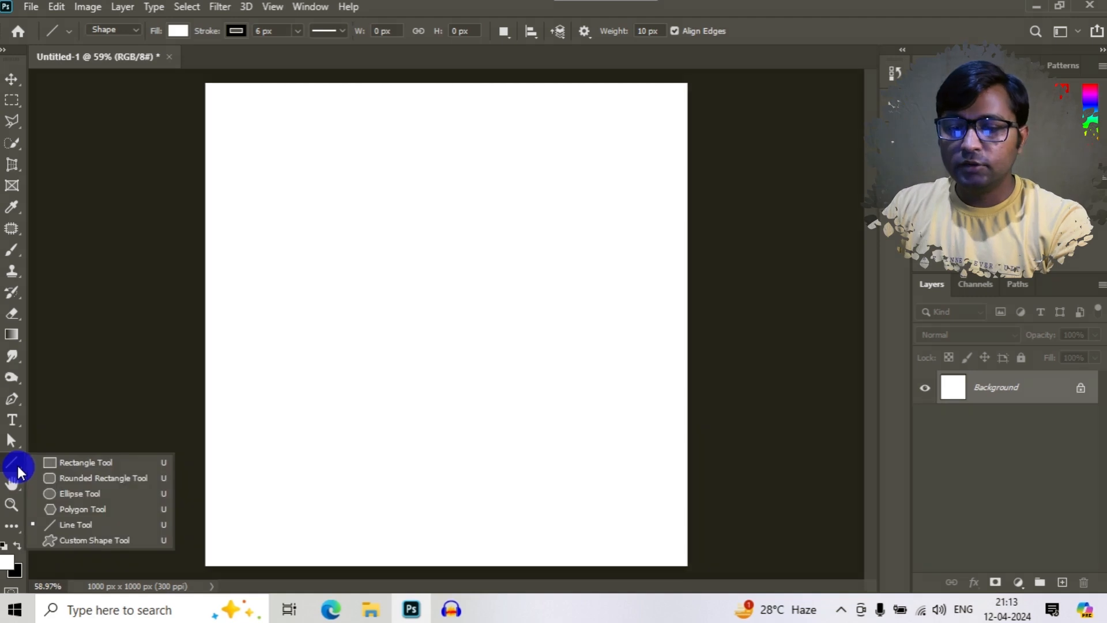
click(91, 540)
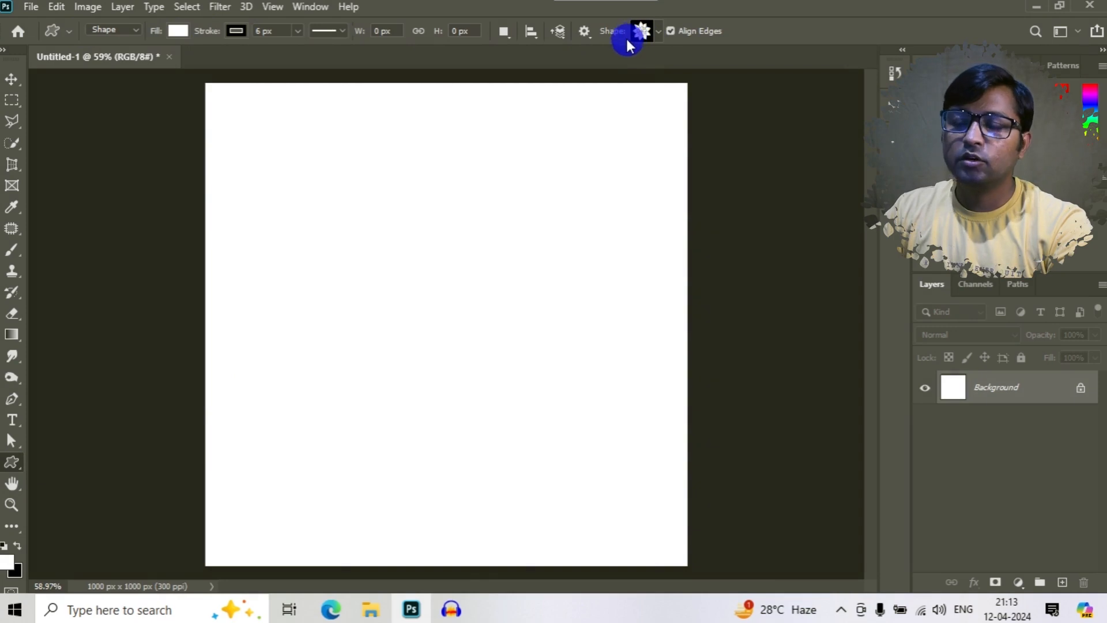
click(659, 31)
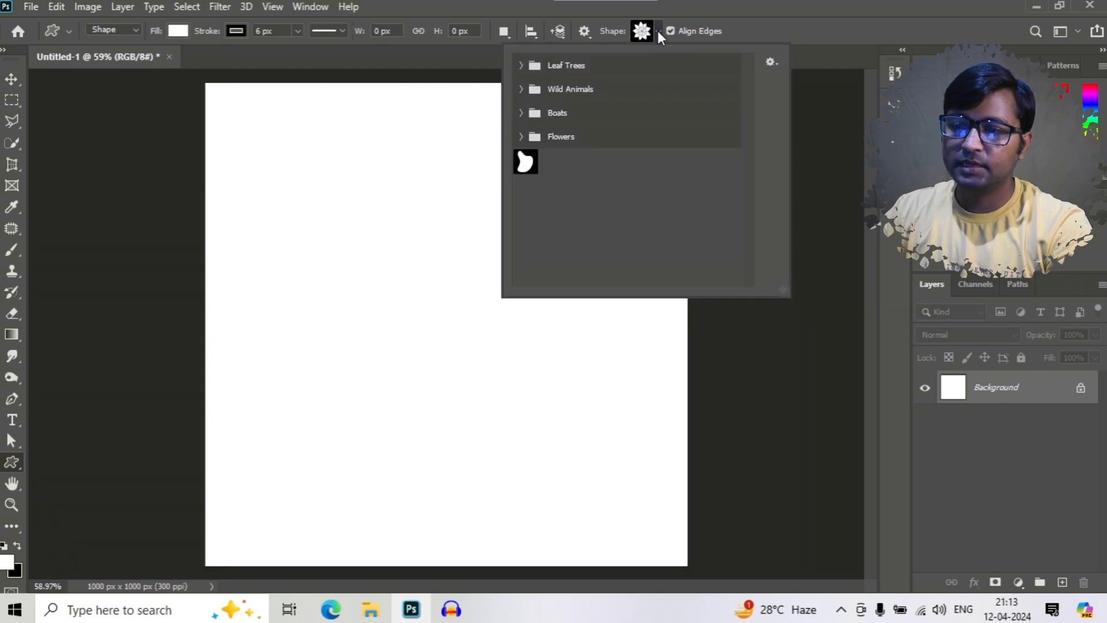
click(520, 66)
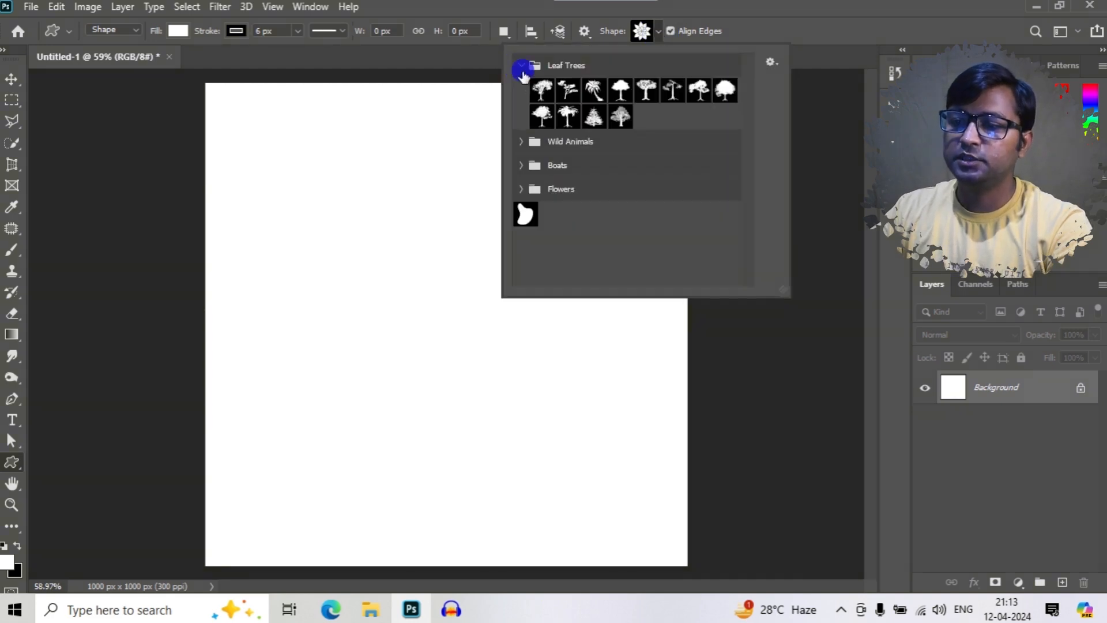
click(521, 144)
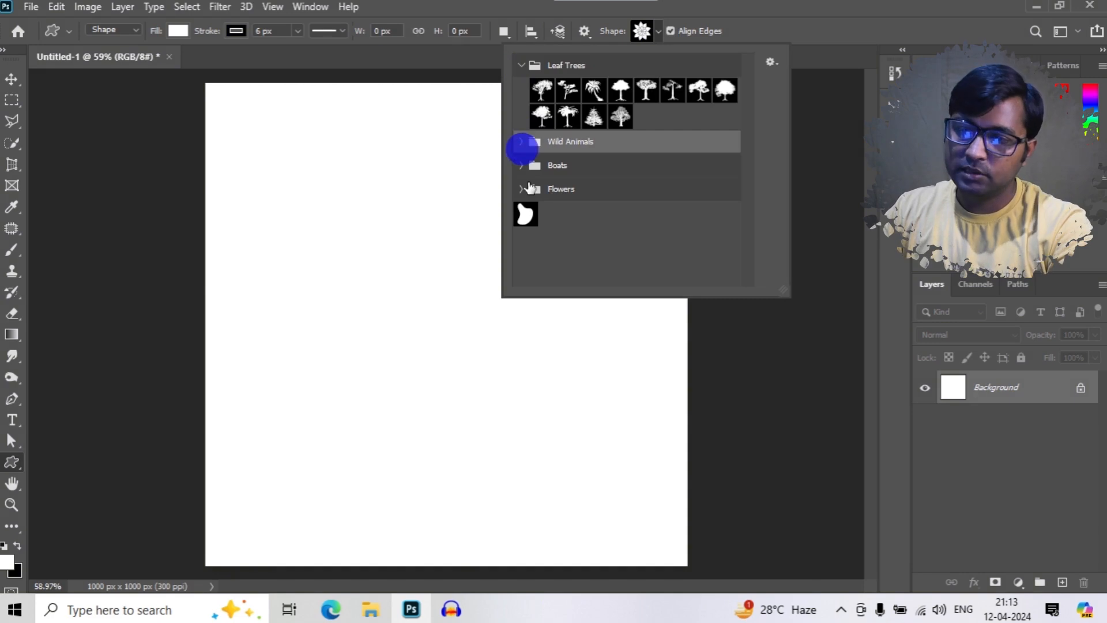
click(526, 171)
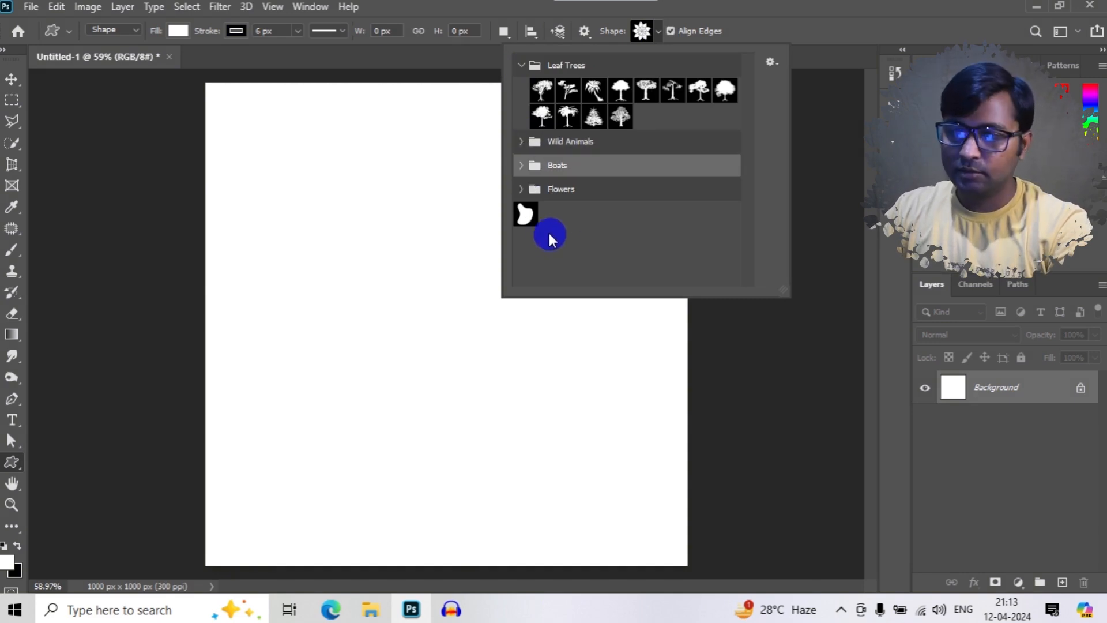
click(675, 247)
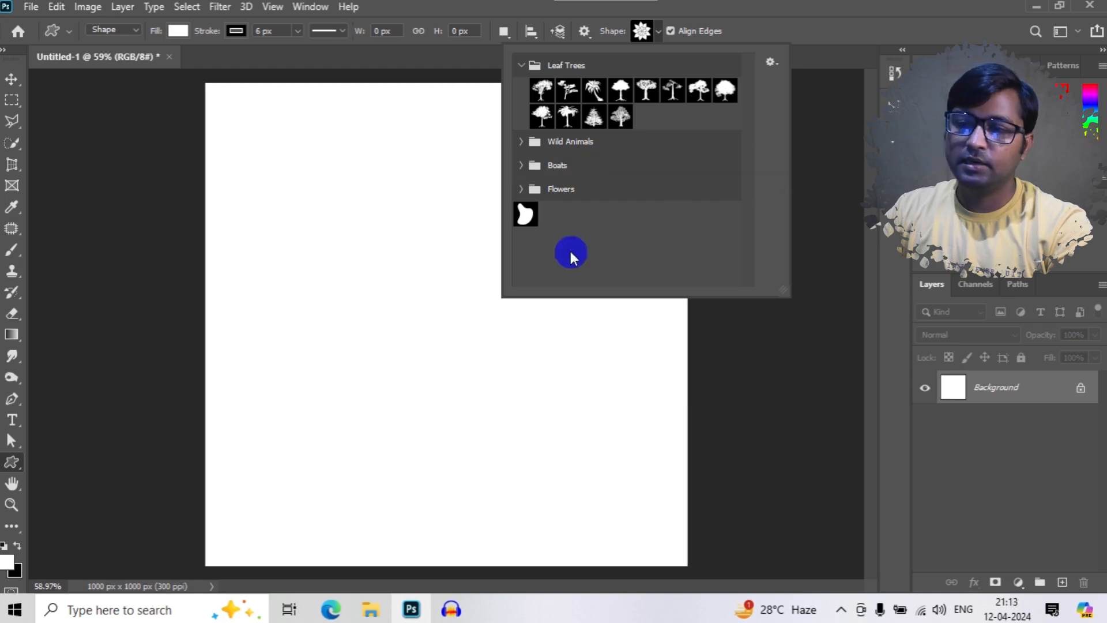
scroll(647, 121, up, 3)
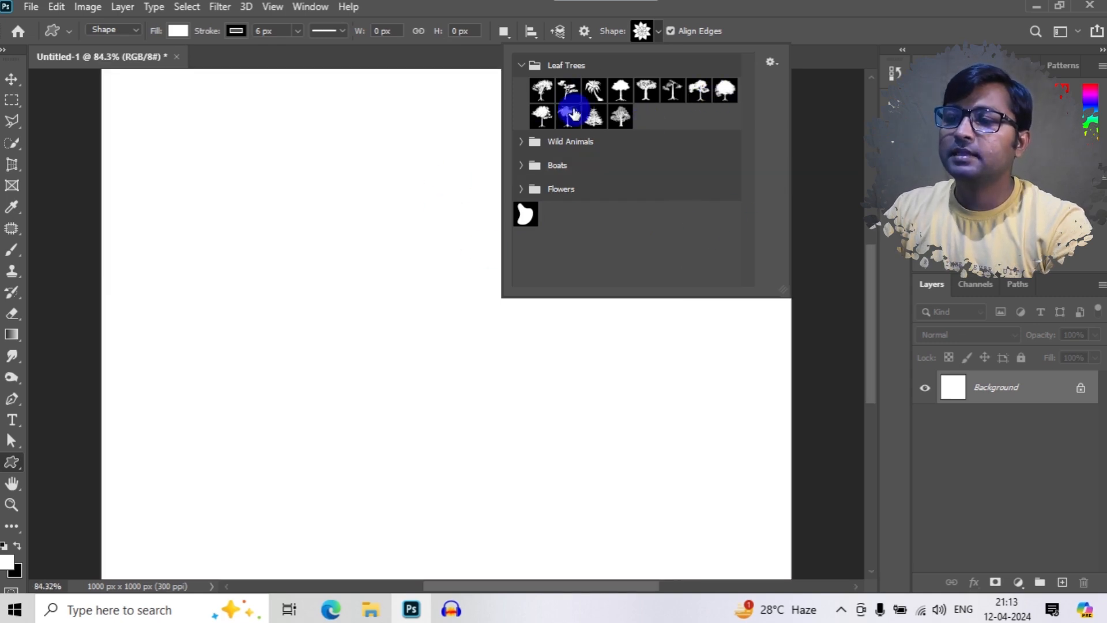
Draw the five-petal flower from the Flowers group on the canvas, about 413 px wide and 388 px high.
click(521, 189)
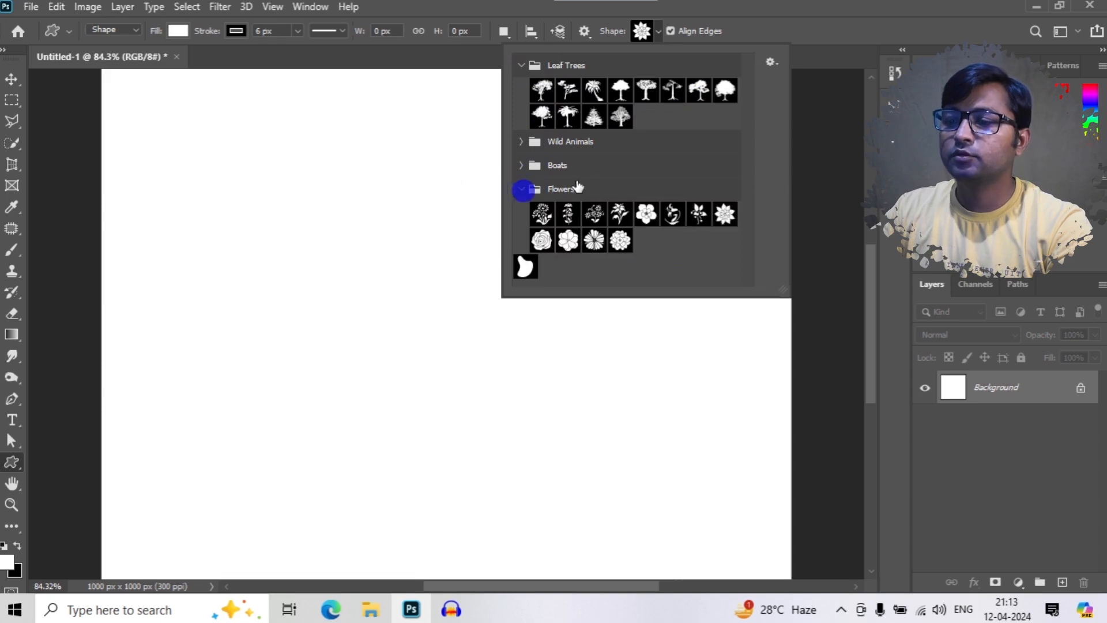
click(645, 214)
drag(254, 192, 573, 460)
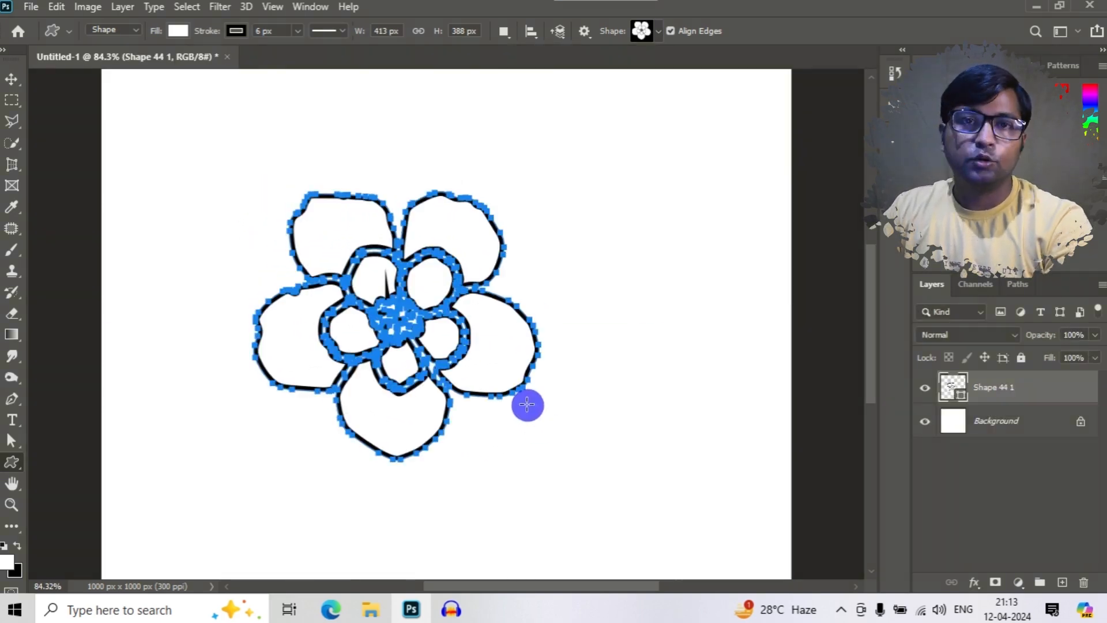
Fill the flower with green and give it a dark brown stroke from the recently used colors.
click(178, 31)
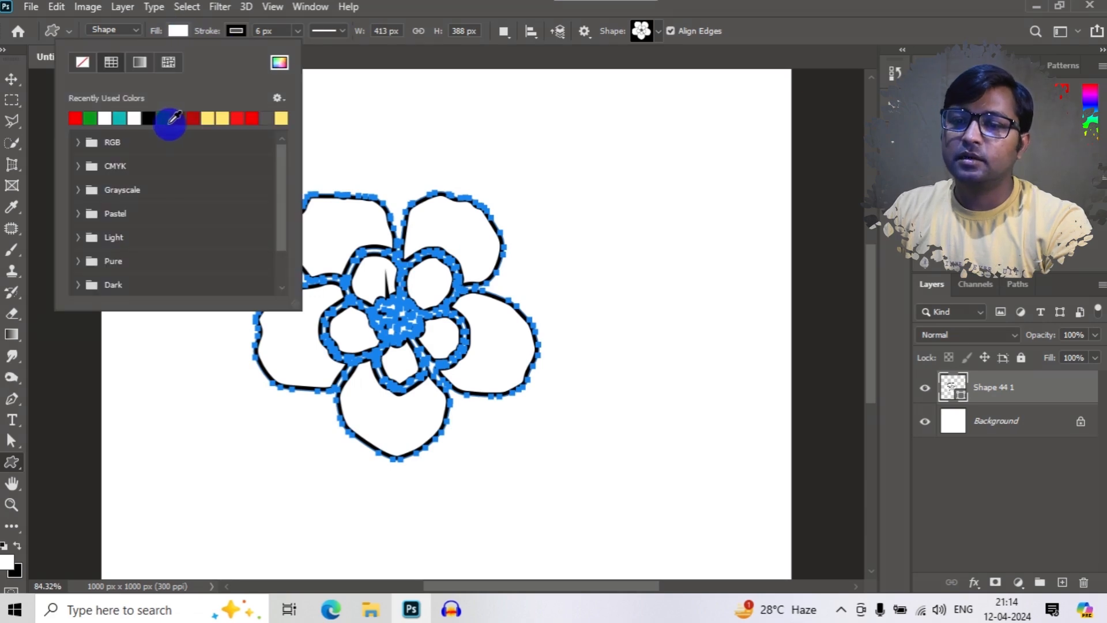
click(171, 120)
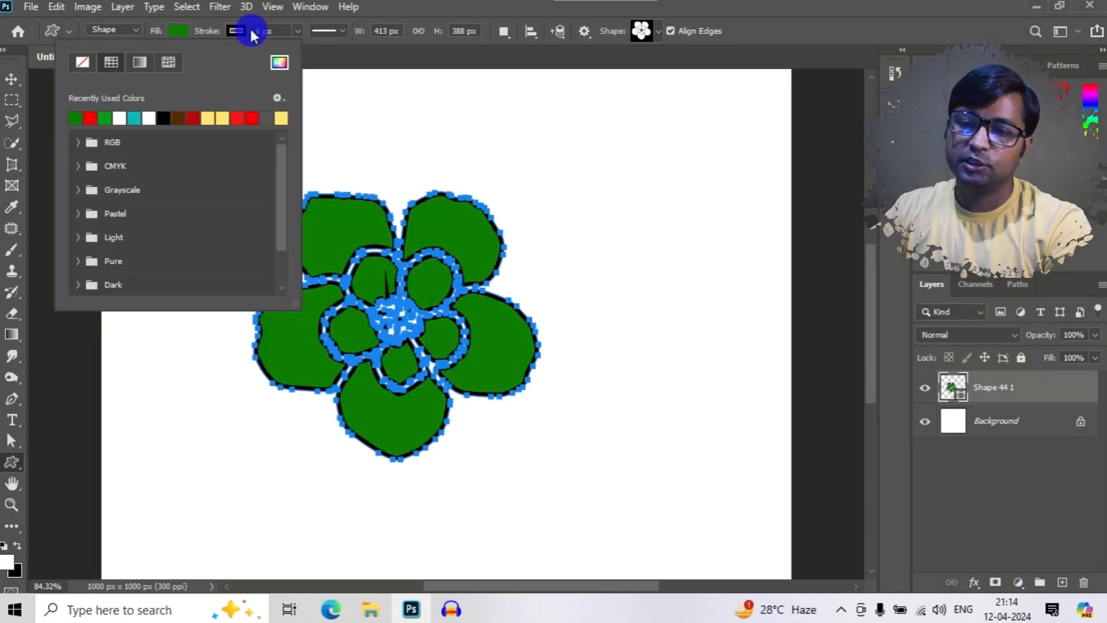
click(237, 31)
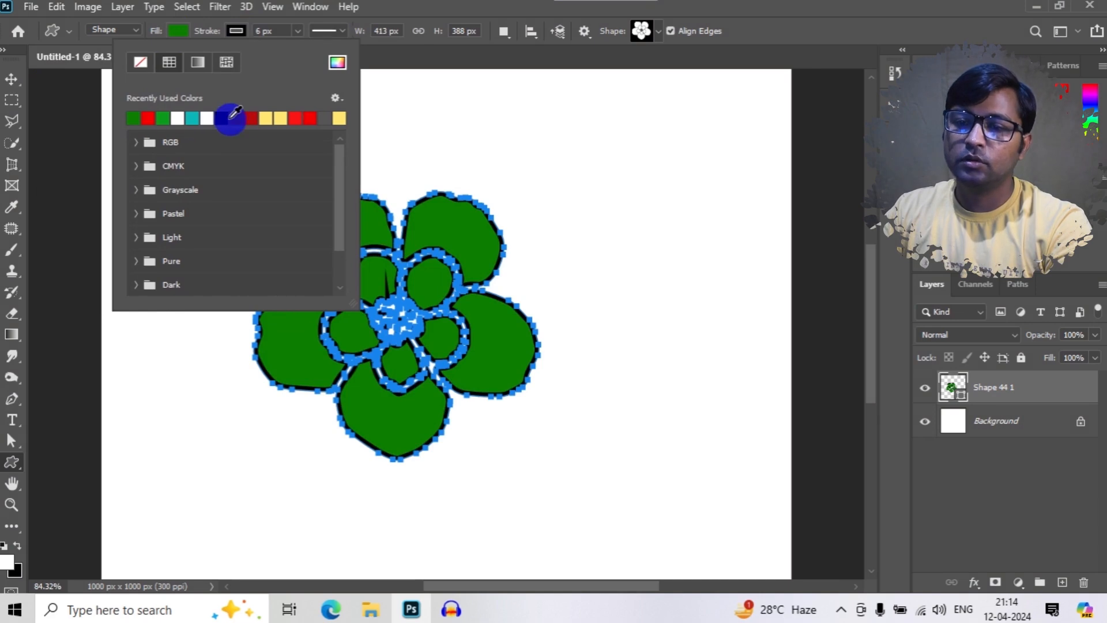
click(237, 118)
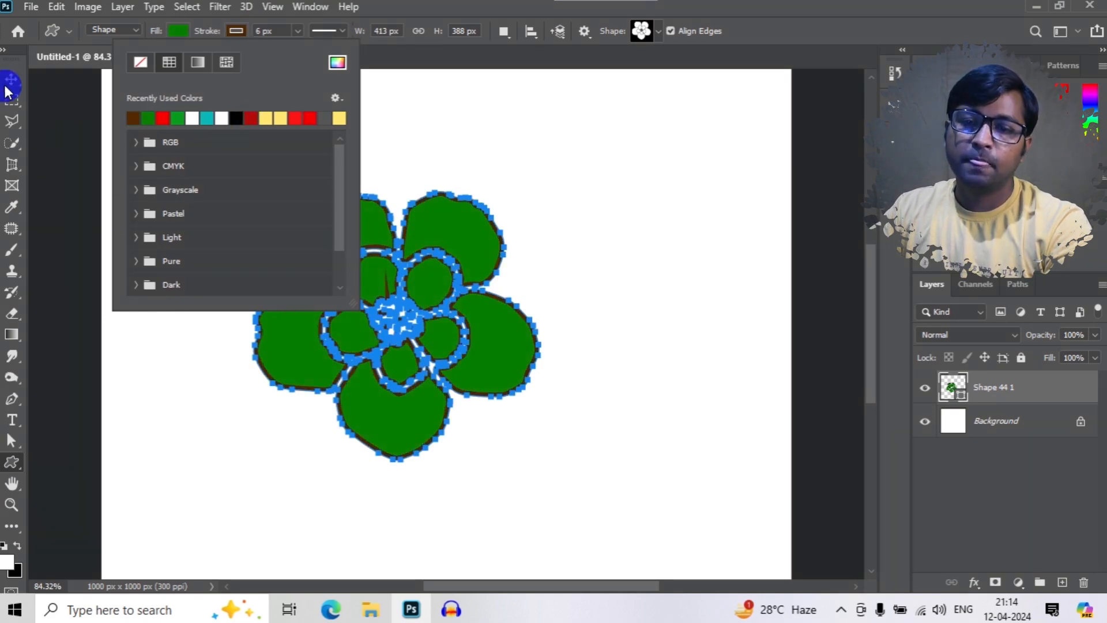
click(12, 462)
click(751, 142)
click(585, 255)
click(128, 149)
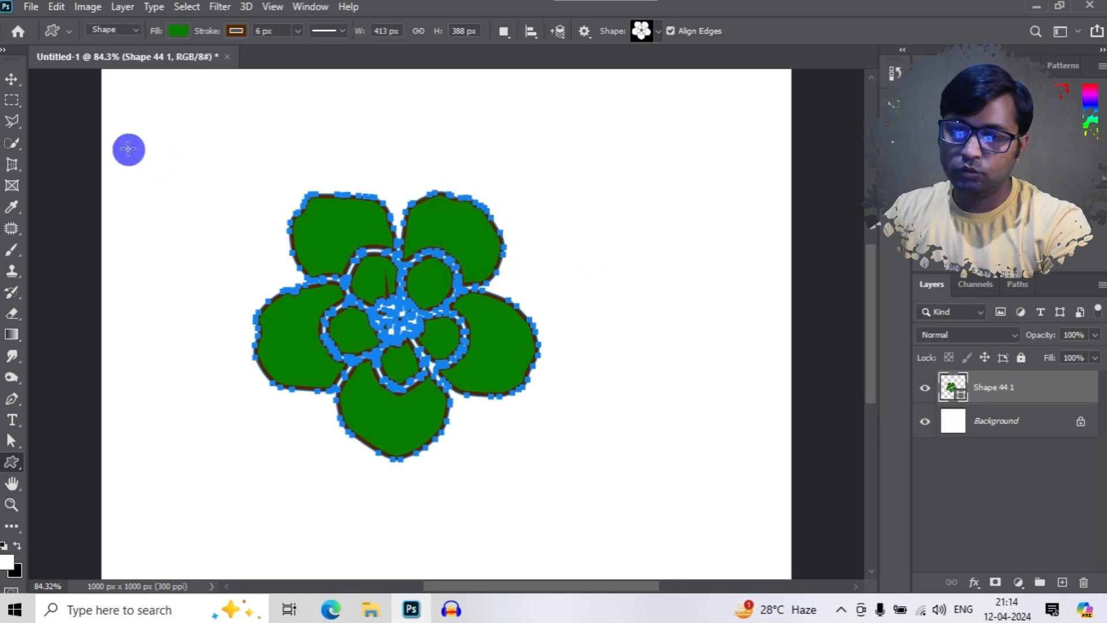
Examine the flower with the Move tool and look over the custom shape presets again.
click(11, 79)
scroll(382, 291, up, 3)
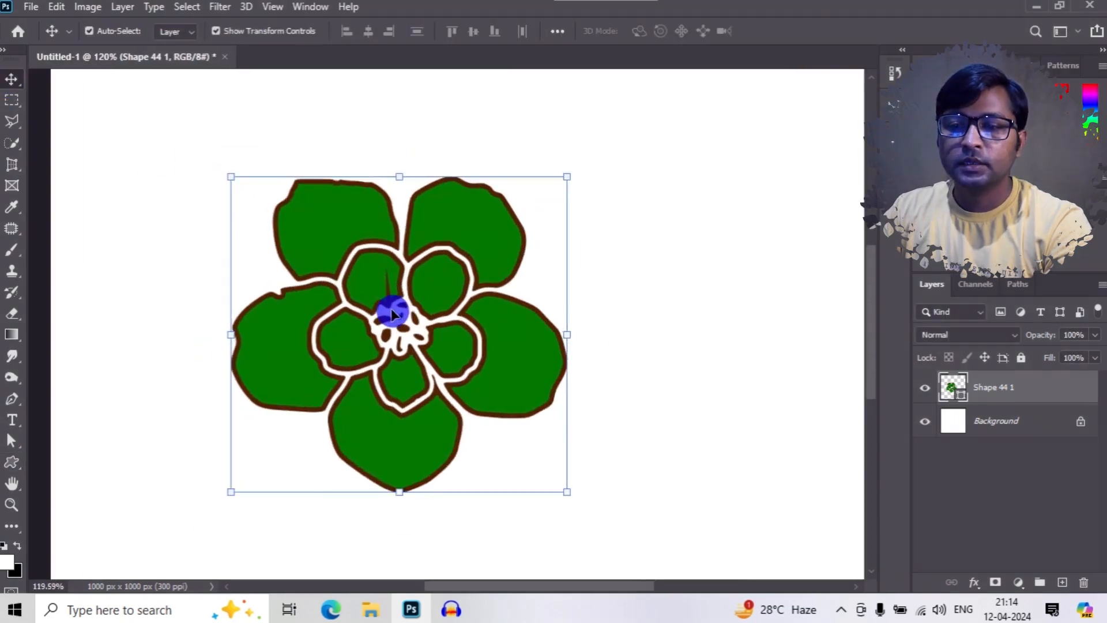
scroll(392, 314, down, 3)
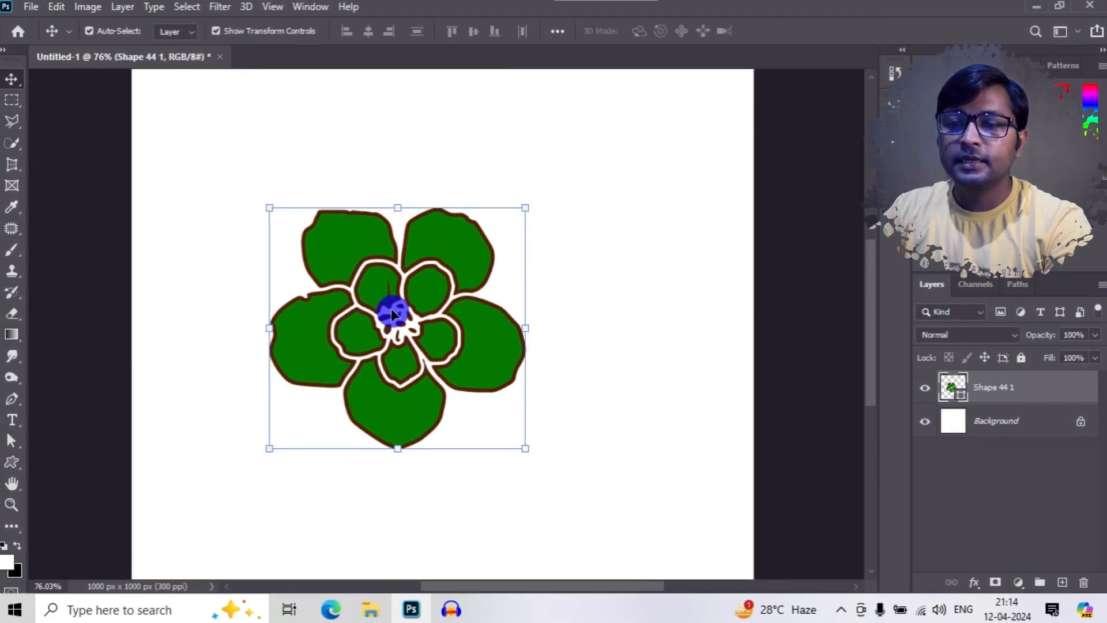
click(11, 463)
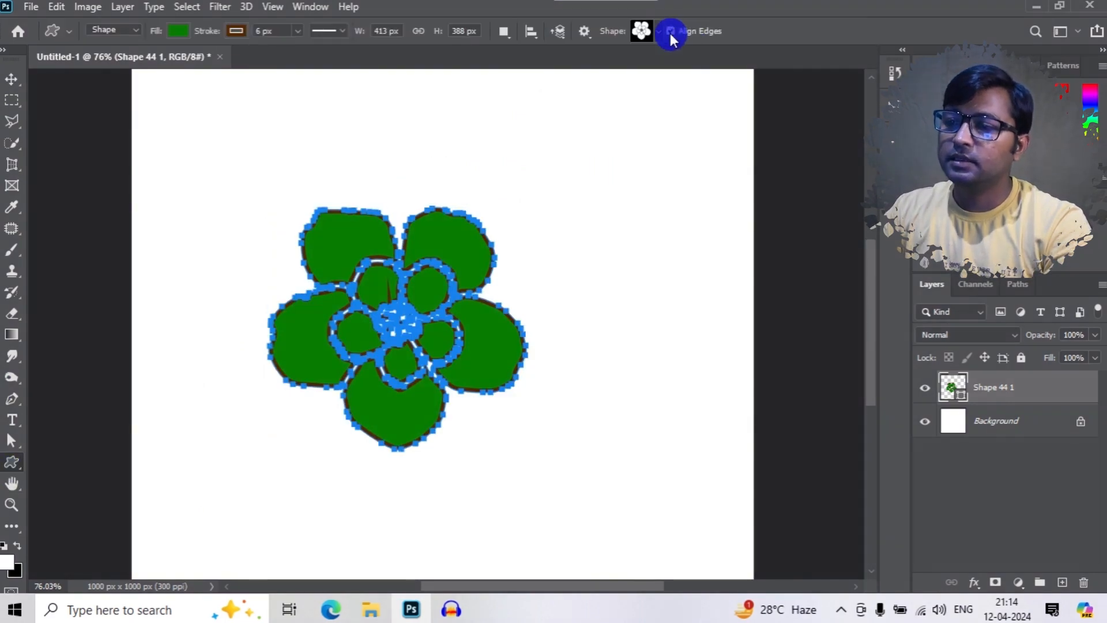
click(653, 33)
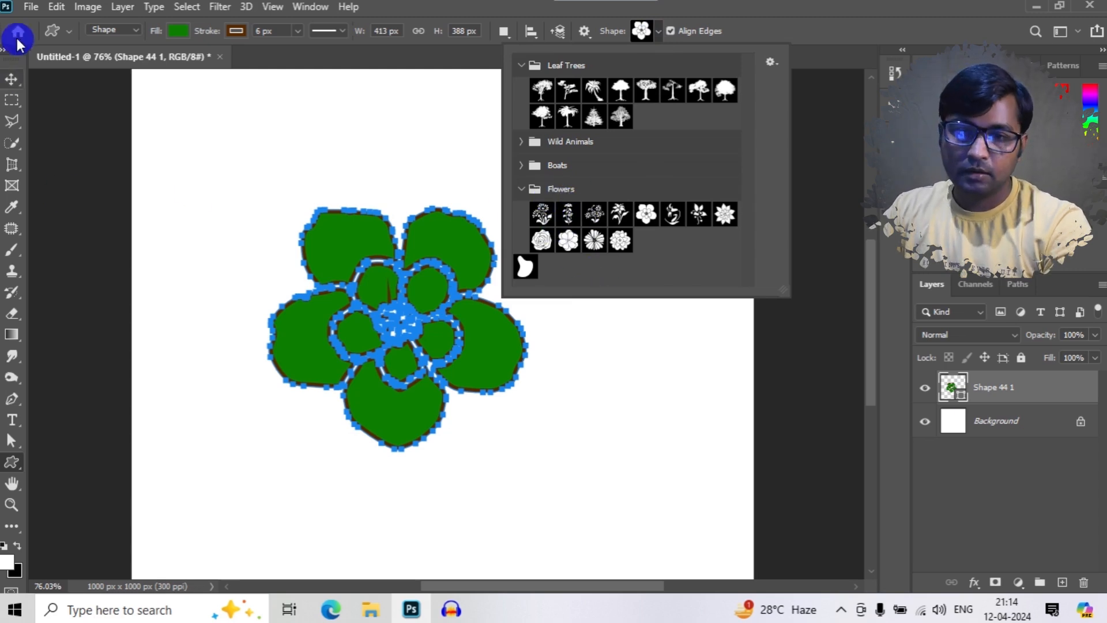
Delete the flower shape from the canvas.
click(12, 79)
click(475, 321)
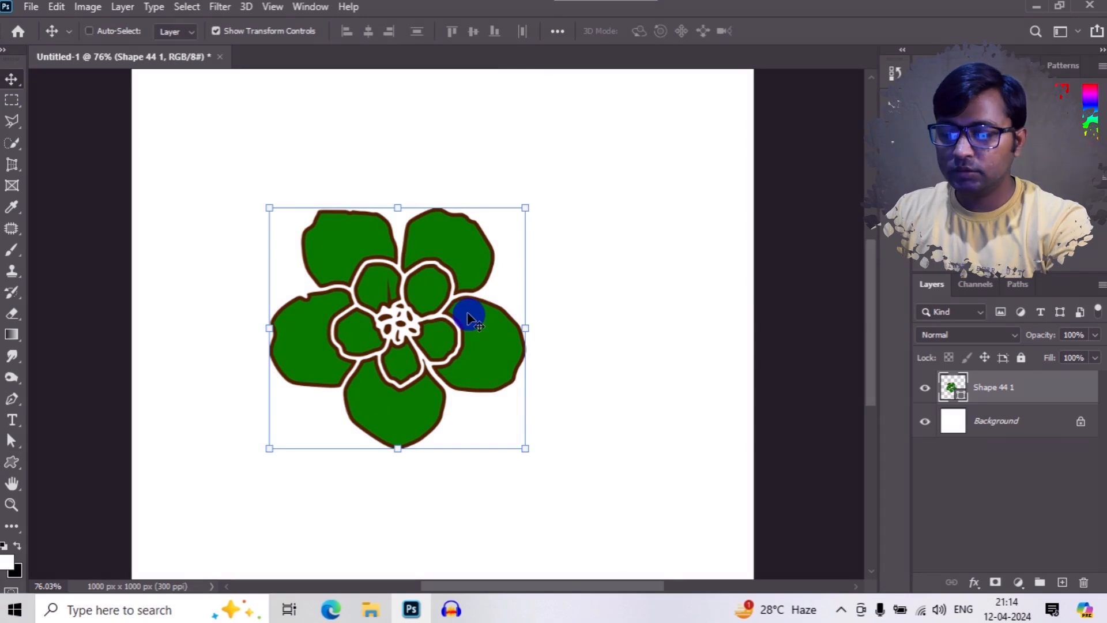
key(Delete)
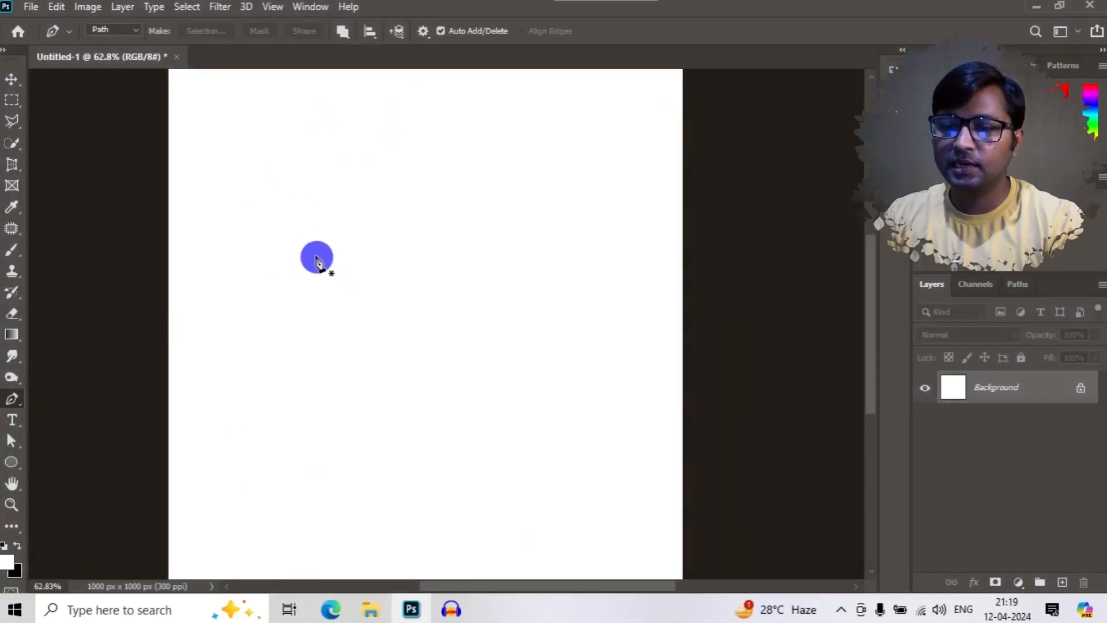
Draw a closed four-cornered path with the Pen tool near the middle of the canvas.
click(316, 256)
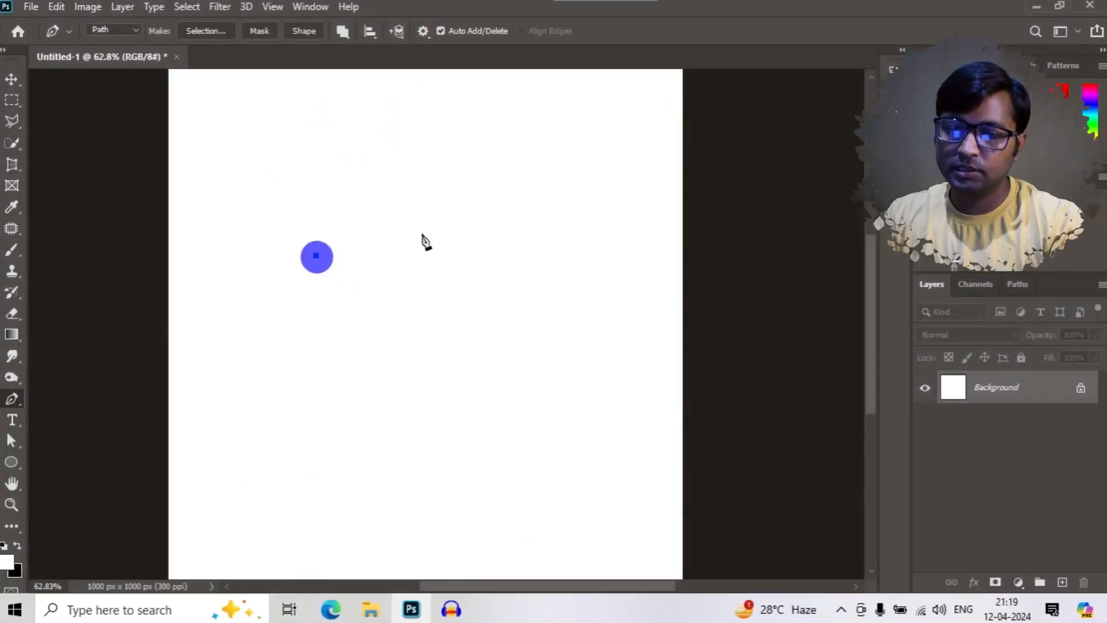
click(438, 225)
click(493, 322)
click(329, 344)
click(316, 255)
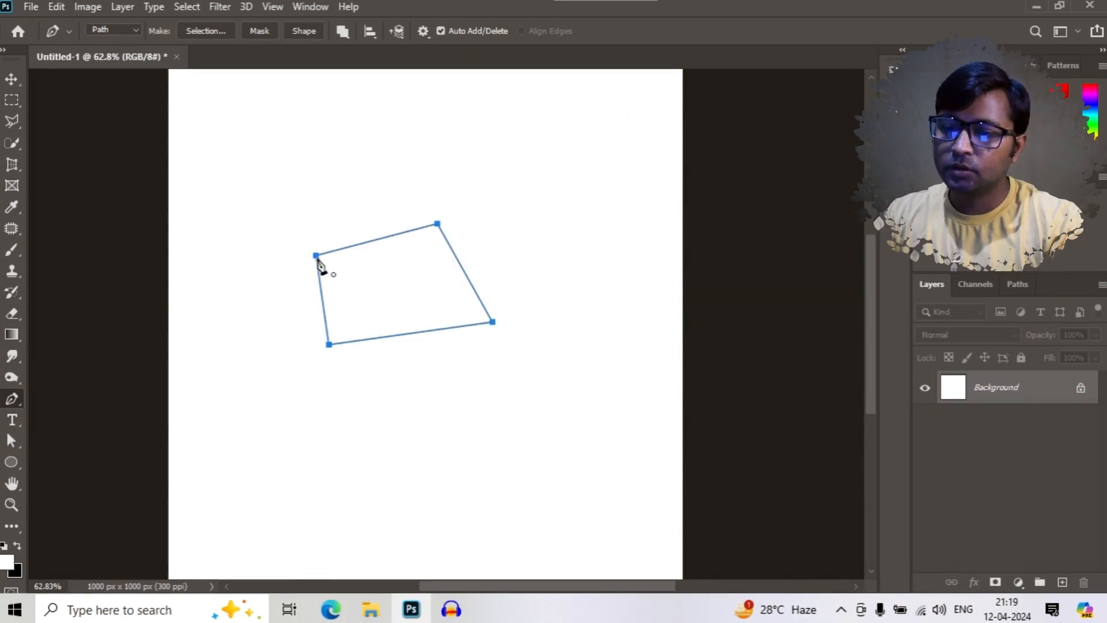
View the commands available for the path, including Define Custom Shape, and undo the whole path.
right_click(394, 278)
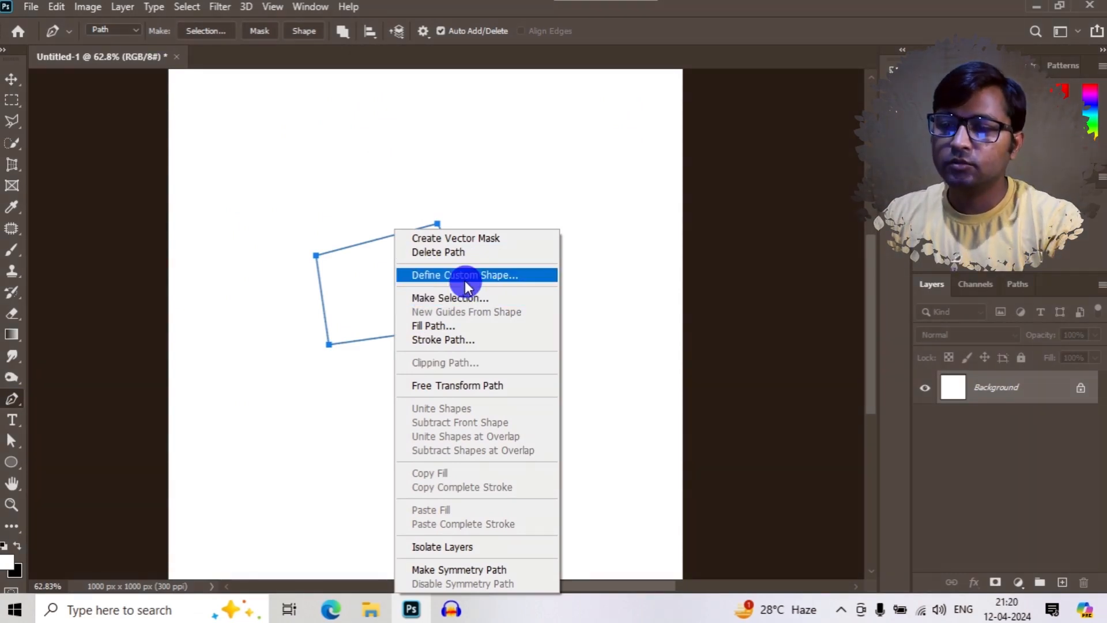
click(14, 80)
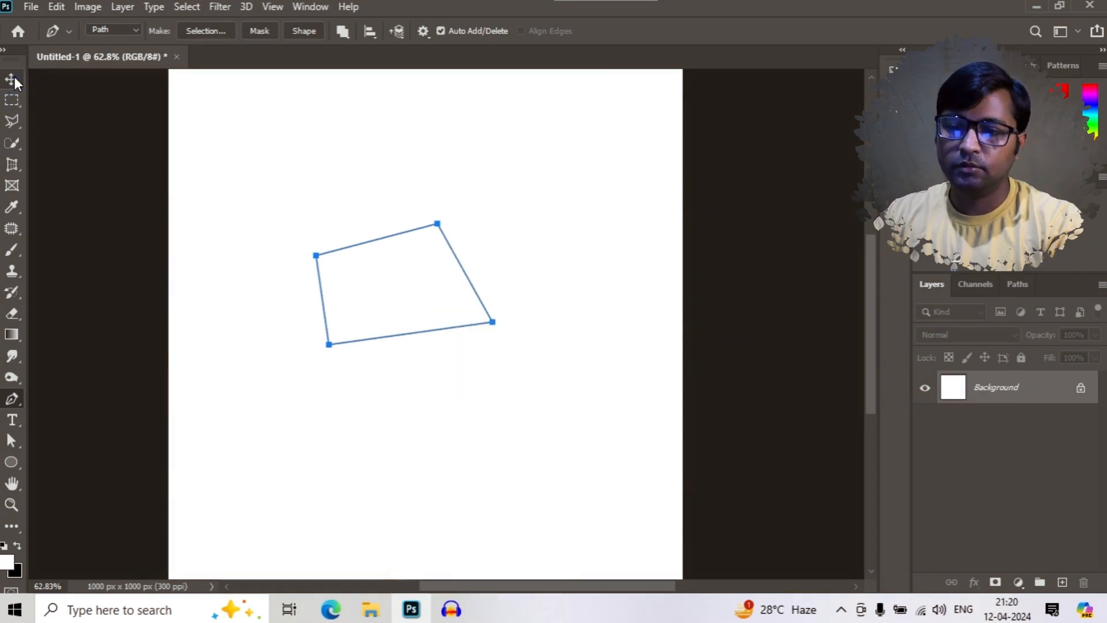
key(ctrl+z)
key(ctrl+z)
key(ctrl+z)
key(ctrl+z)
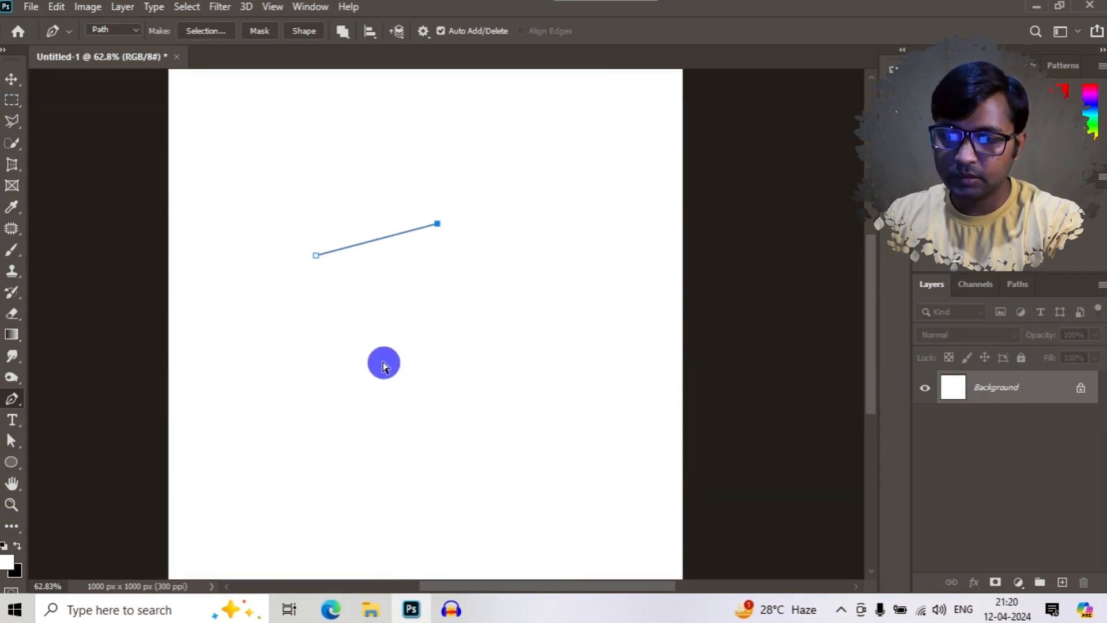
key(ctrl+z)
Draw an elliptical path about 386 px wide and 409 px high with the Ellipse tool.
drag(12, 462, 66, 496)
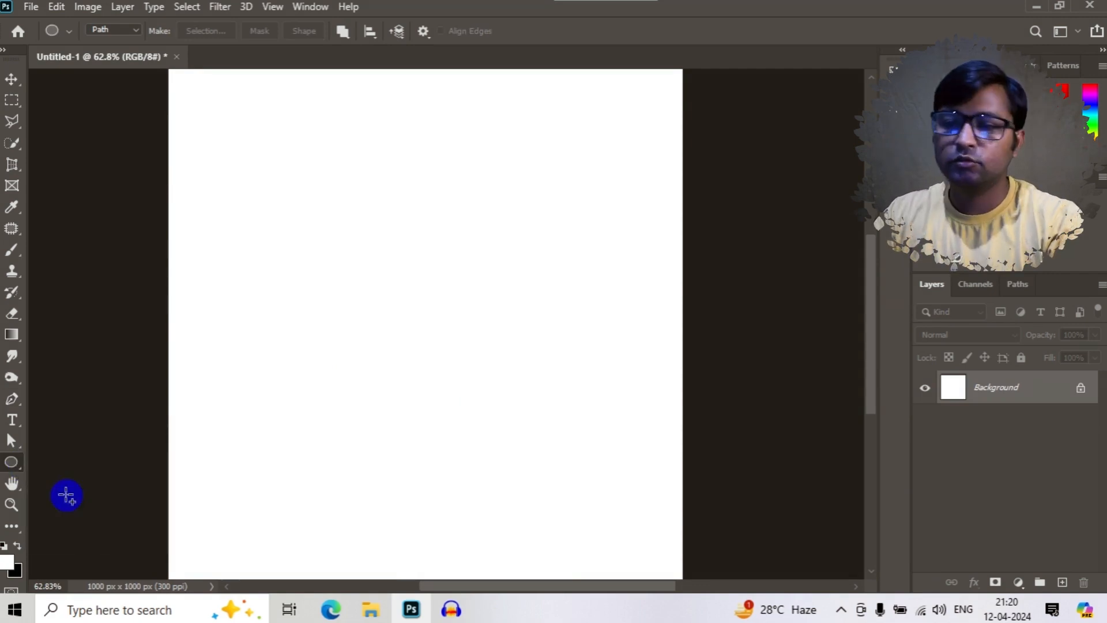
drag(297, 227, 494, 437)
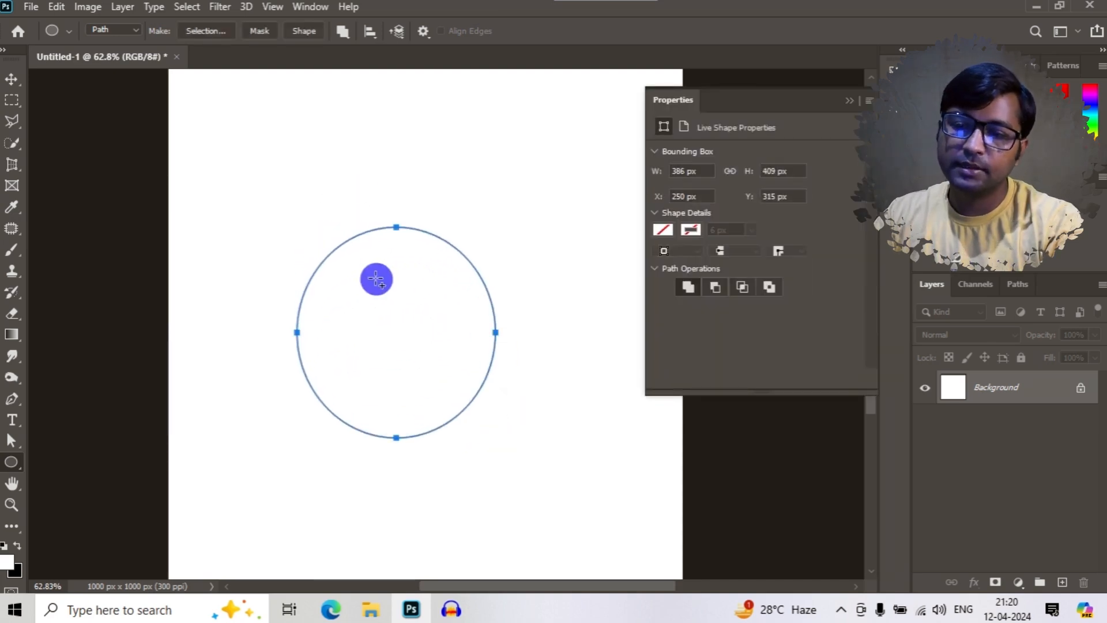
Warp the elliptical path into an irregular boot-like outline by displacing its corners and curve handles, and apply the transform.
right_click(383, 288)
click(431, 401)
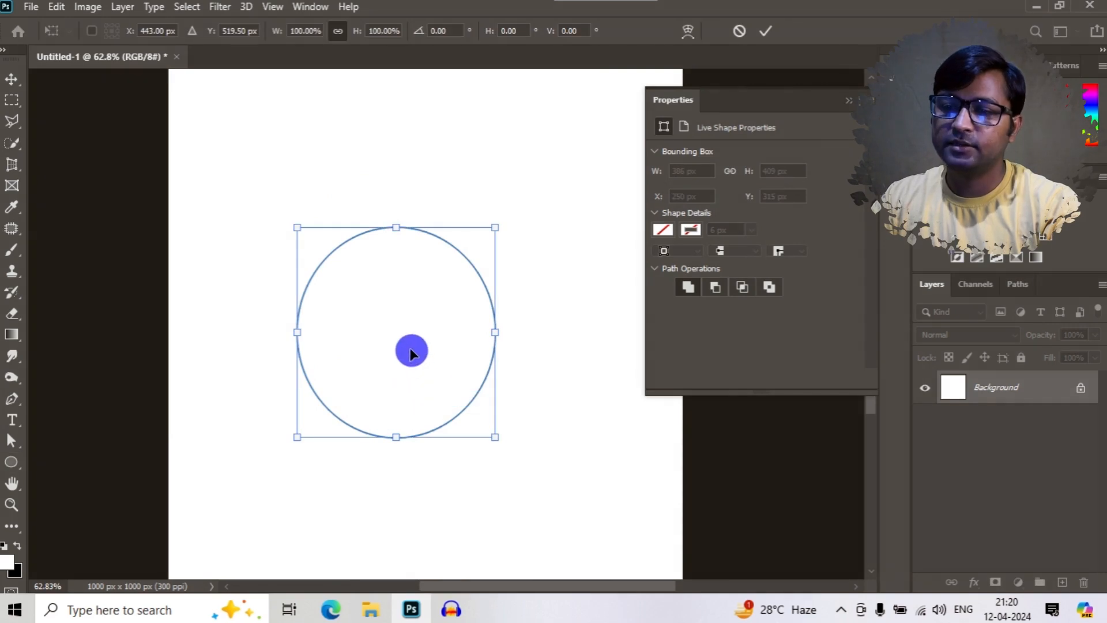
right_click(385, 274)
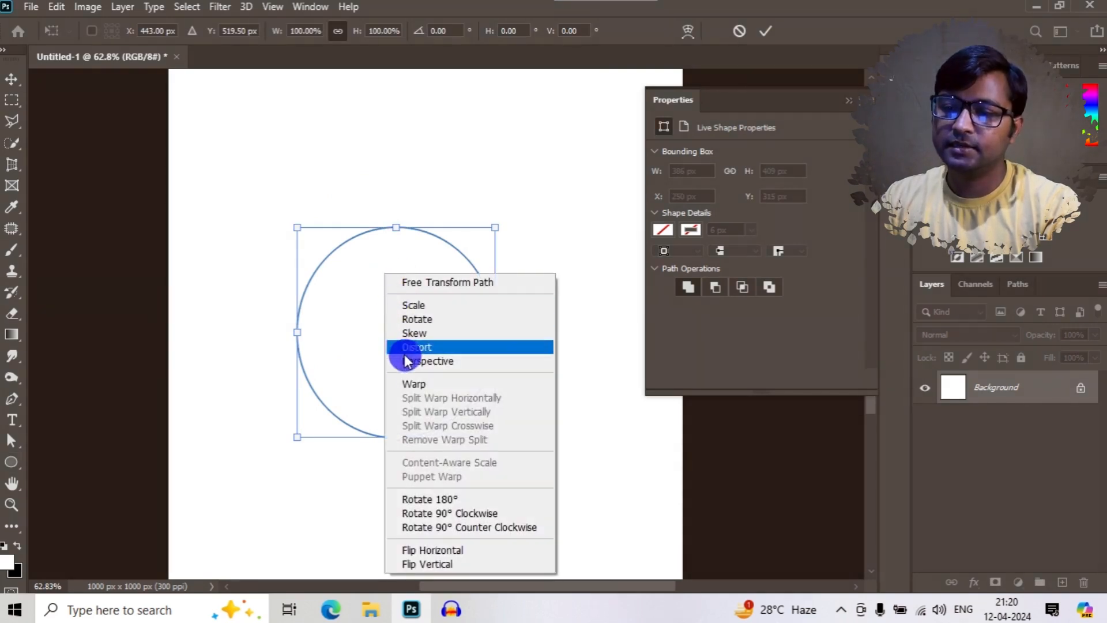
click(419, 385)
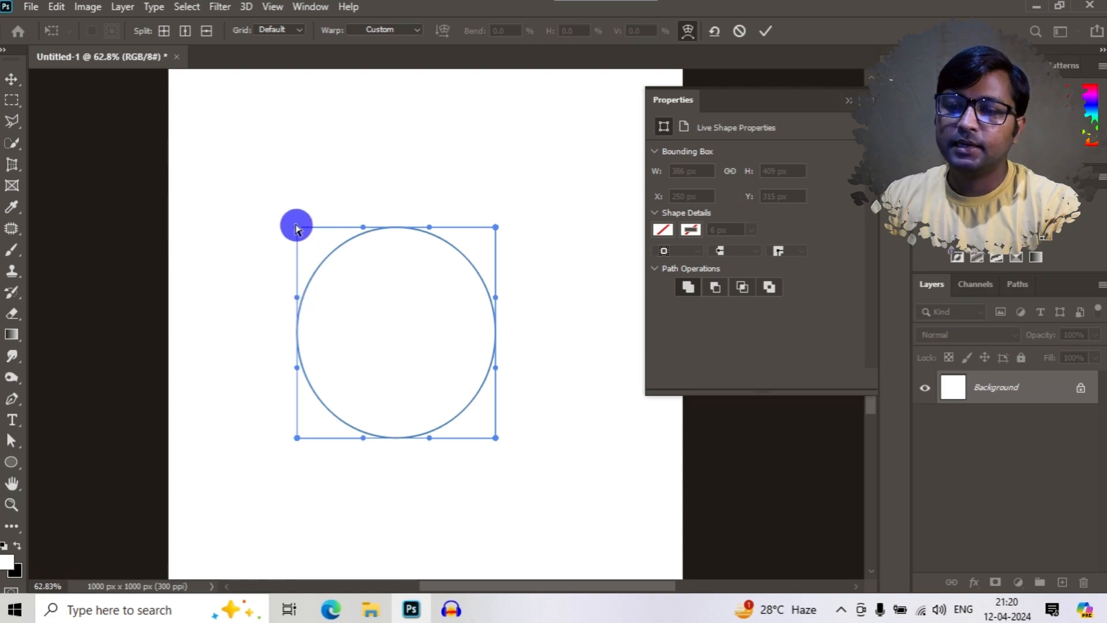
drag(297, 231, 318, 269)
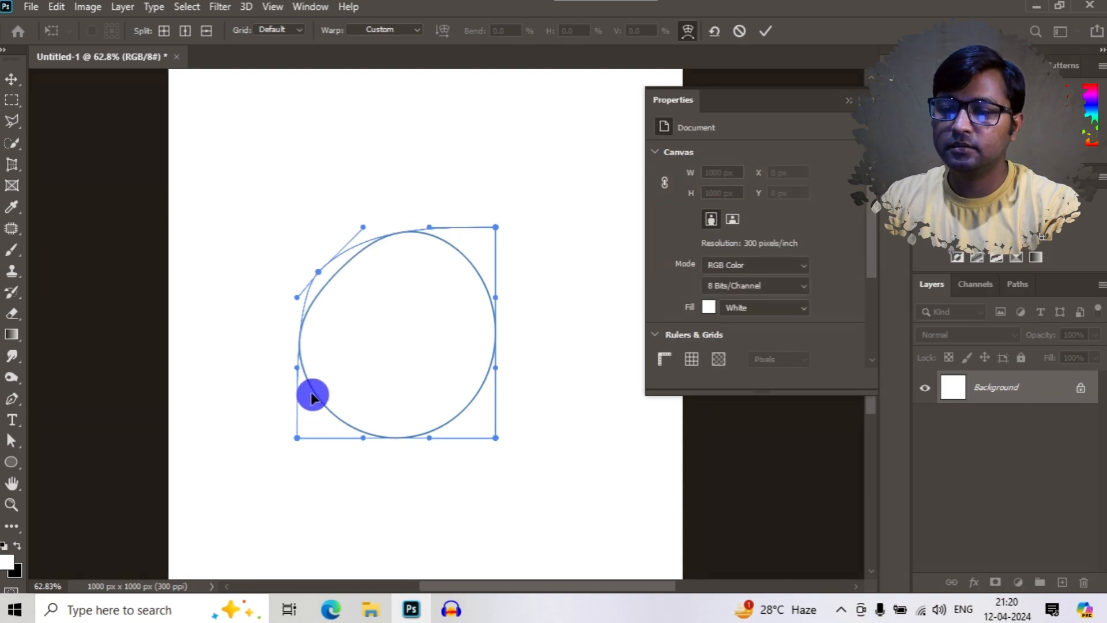
drag(296, 368, 225, 271)
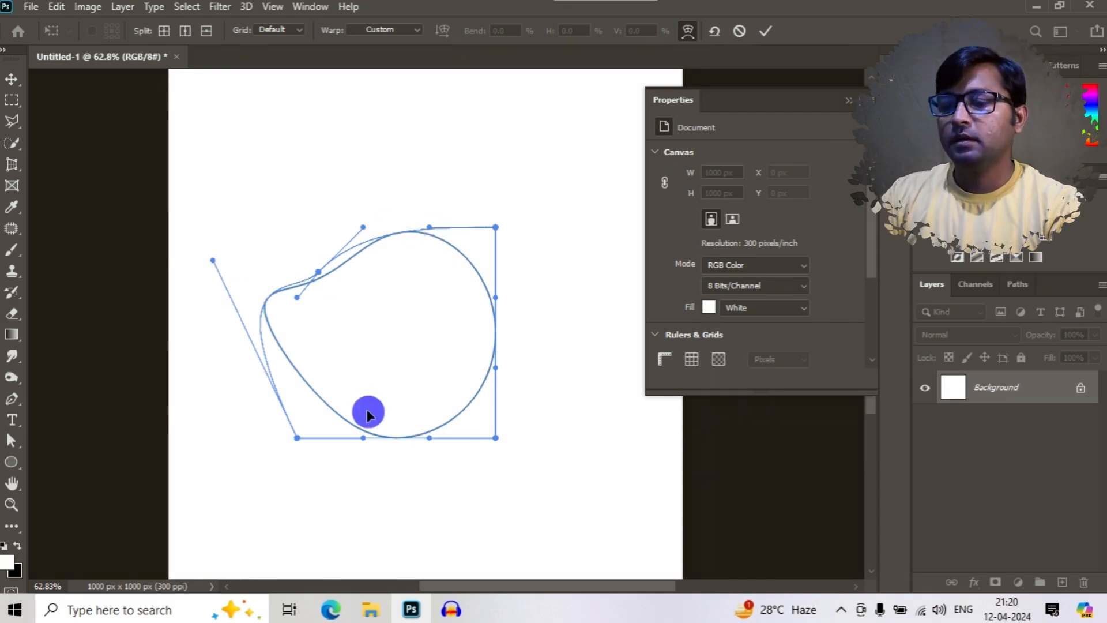
drag(364, 439, 436, 512)
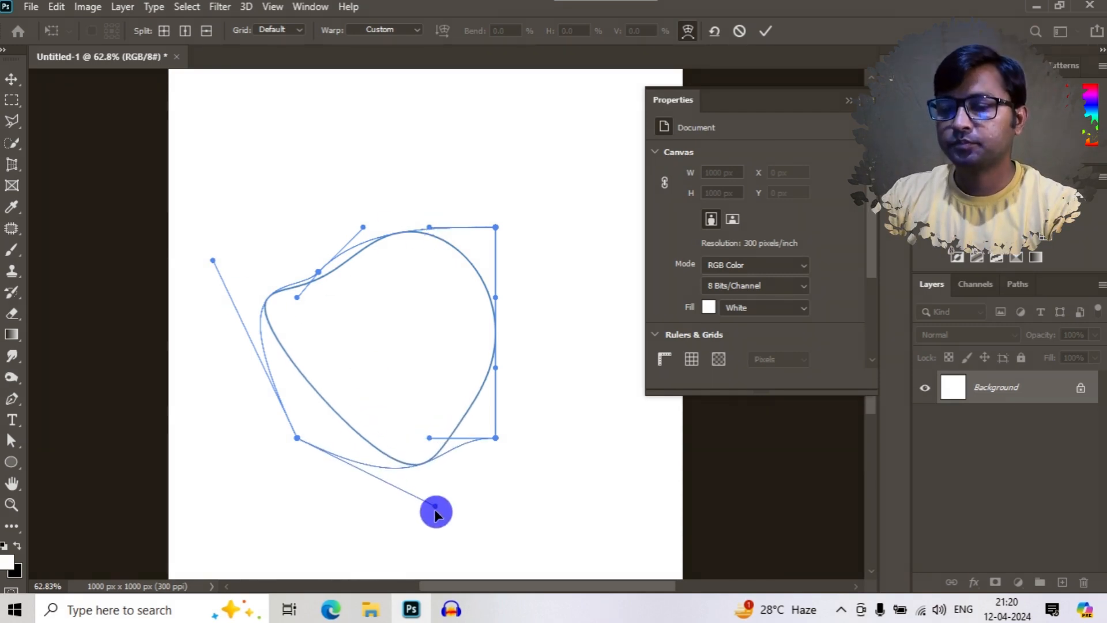
drag(429, 233, 455, 76)
drag(264, 302, 493, 474)
drag(495, 436, 437, 392)
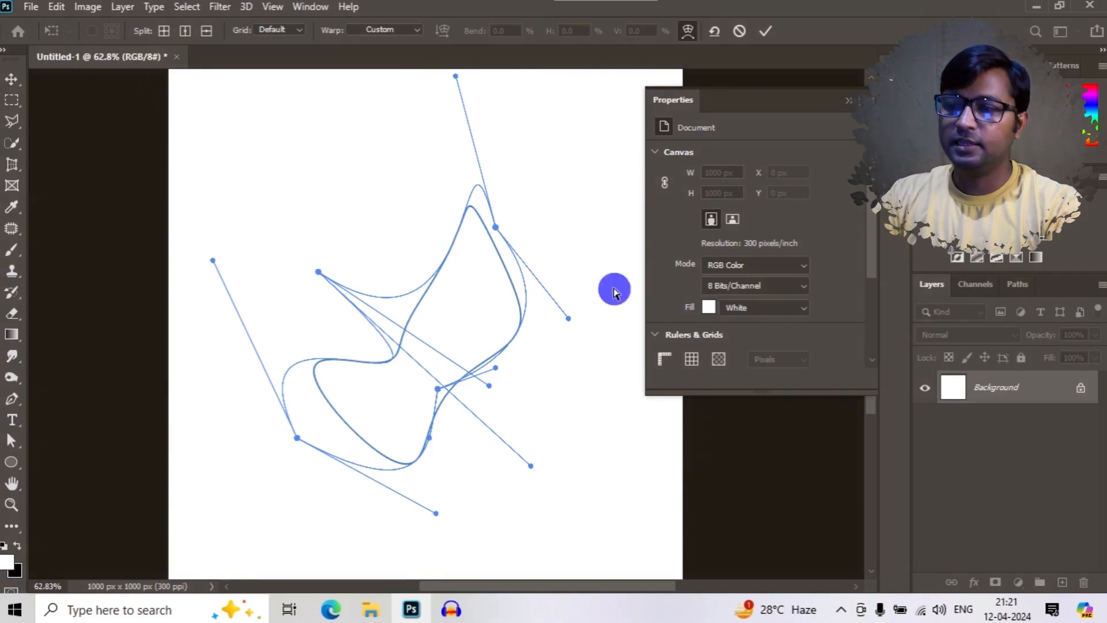
click(759, 33)
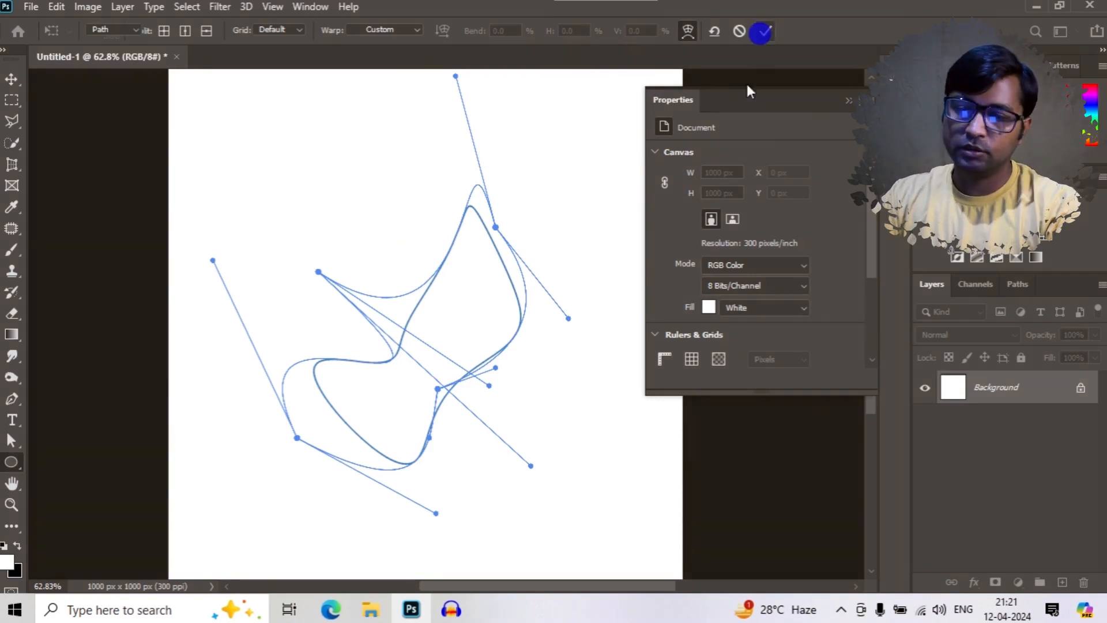
click(507, 235)
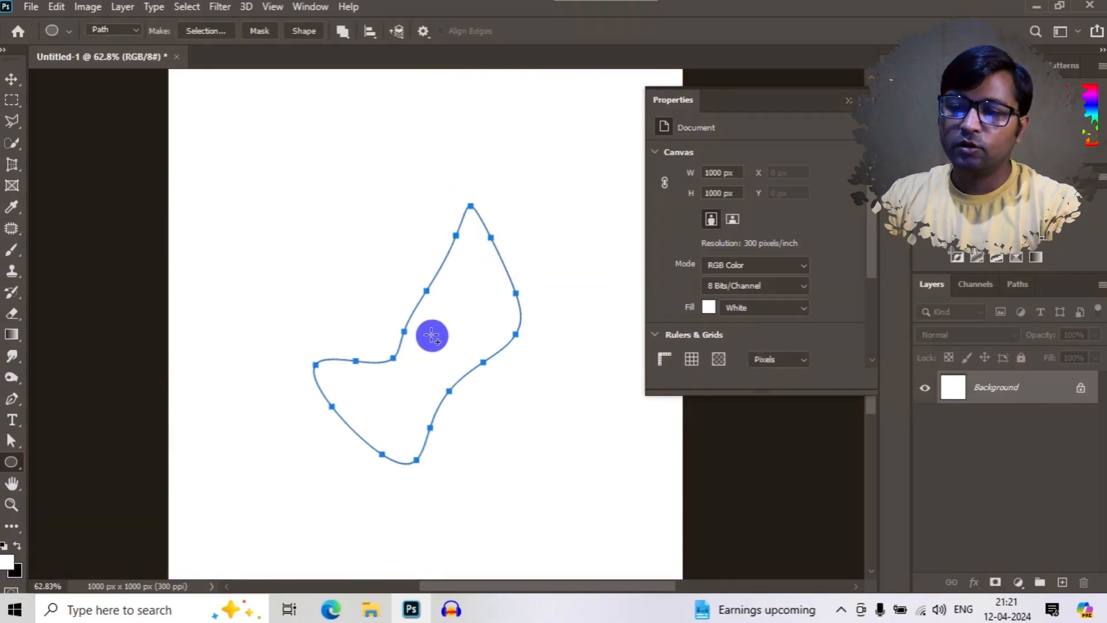
Define the warped path as a custom shape named with a person's first name, and clear the path from the canvas.
right_click(447, 317)
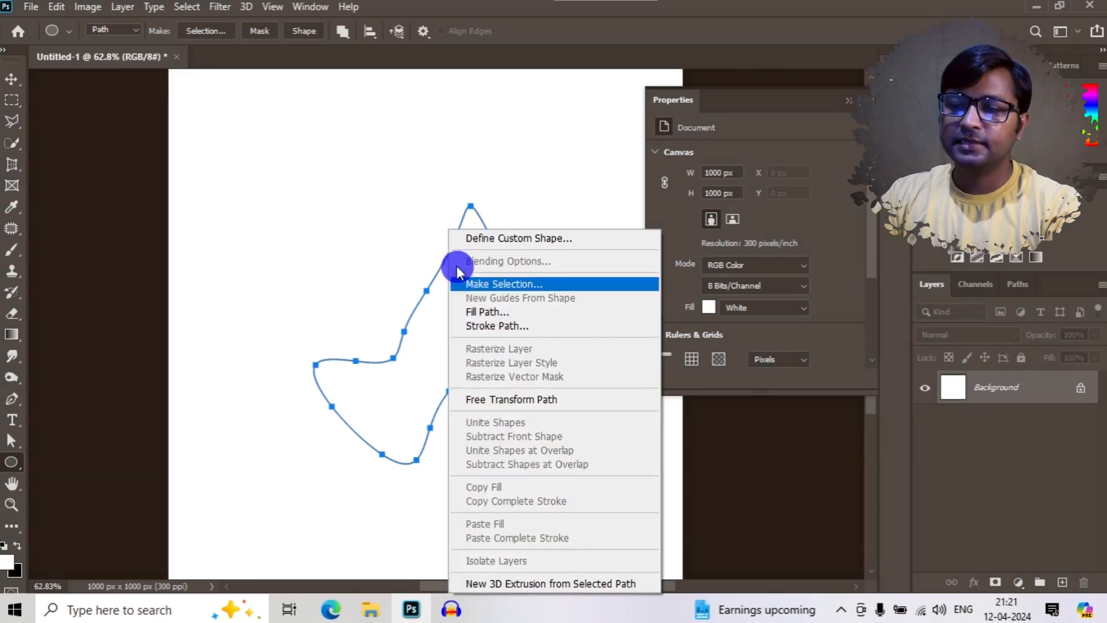
click(524, 238)
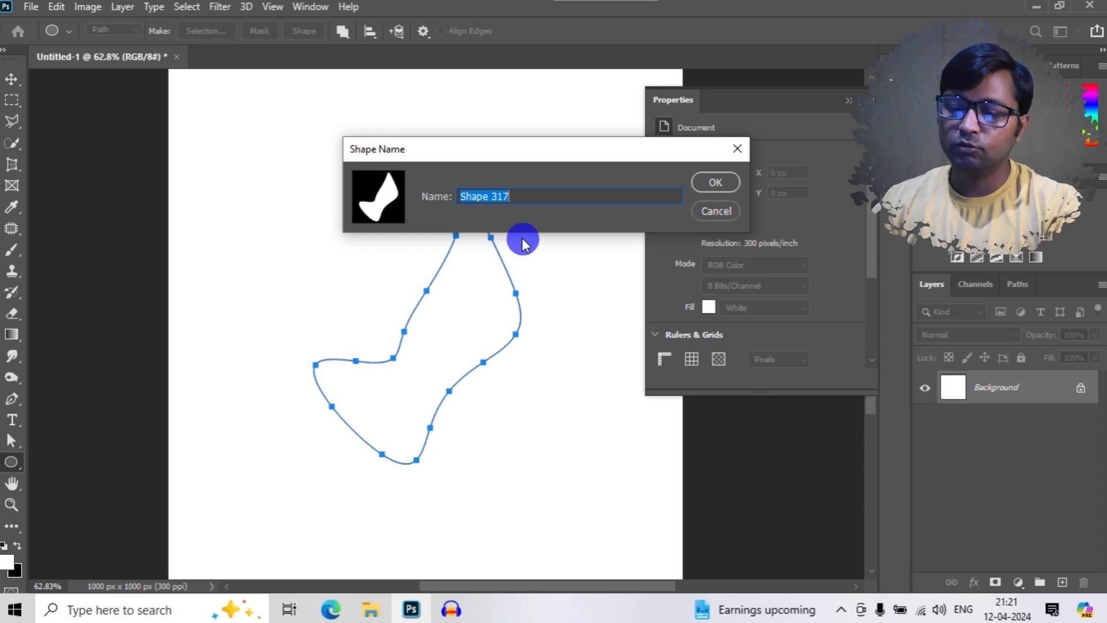
text(nasim)
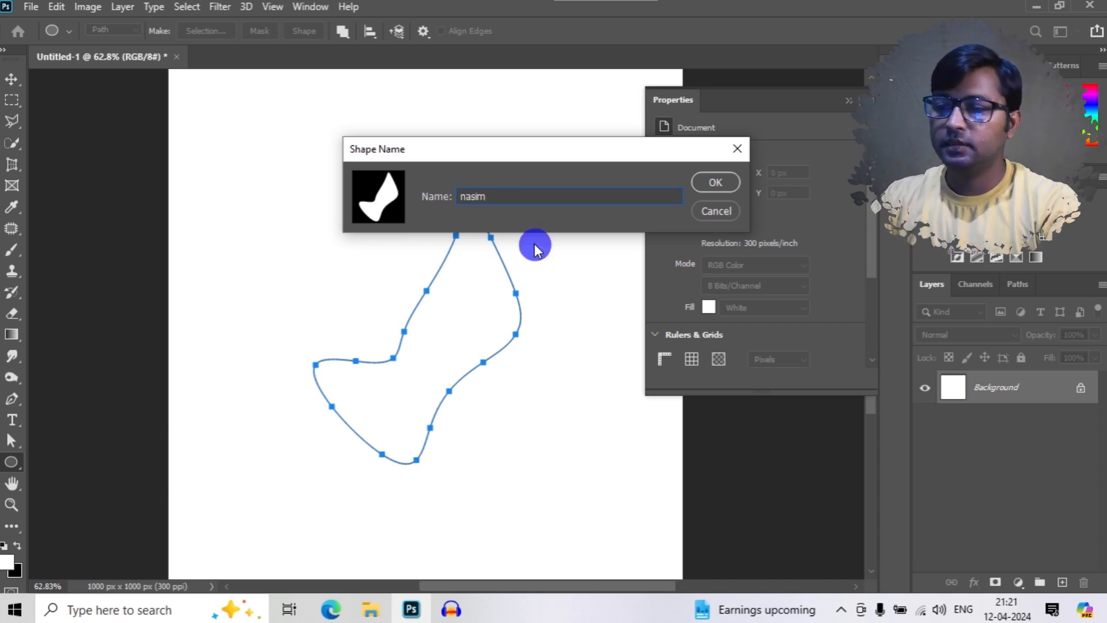
click(714, 181)
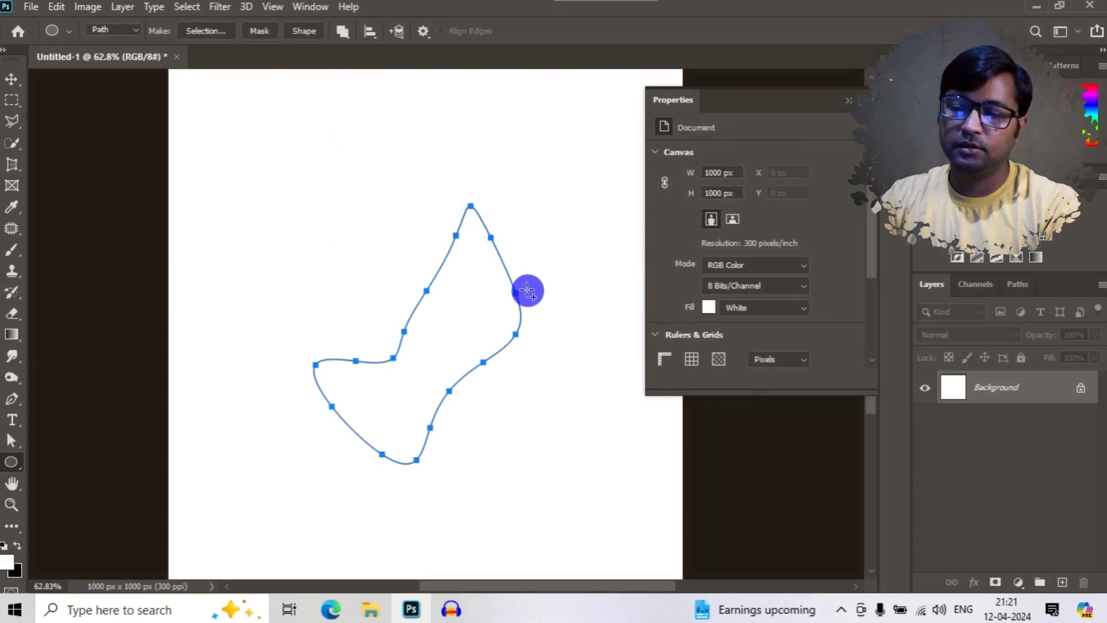
key(ctrl+z)
key(ctrl+z)
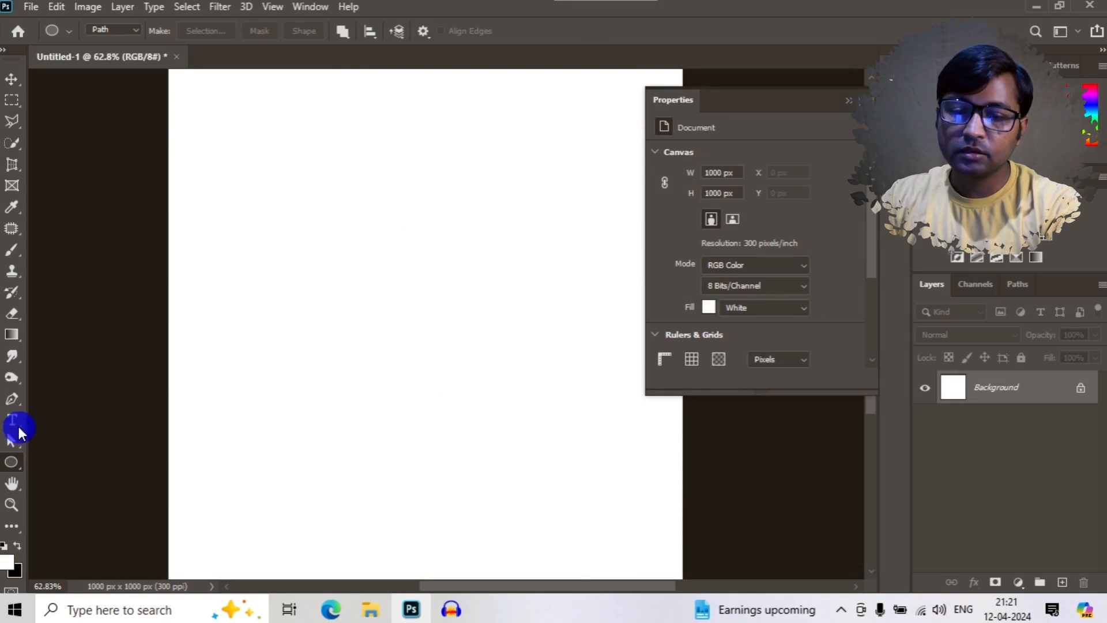
Draw the newly defined custom shape as a path in the middle of the canvas, and undo it.
right_click(11, 461)
click(72, 540)
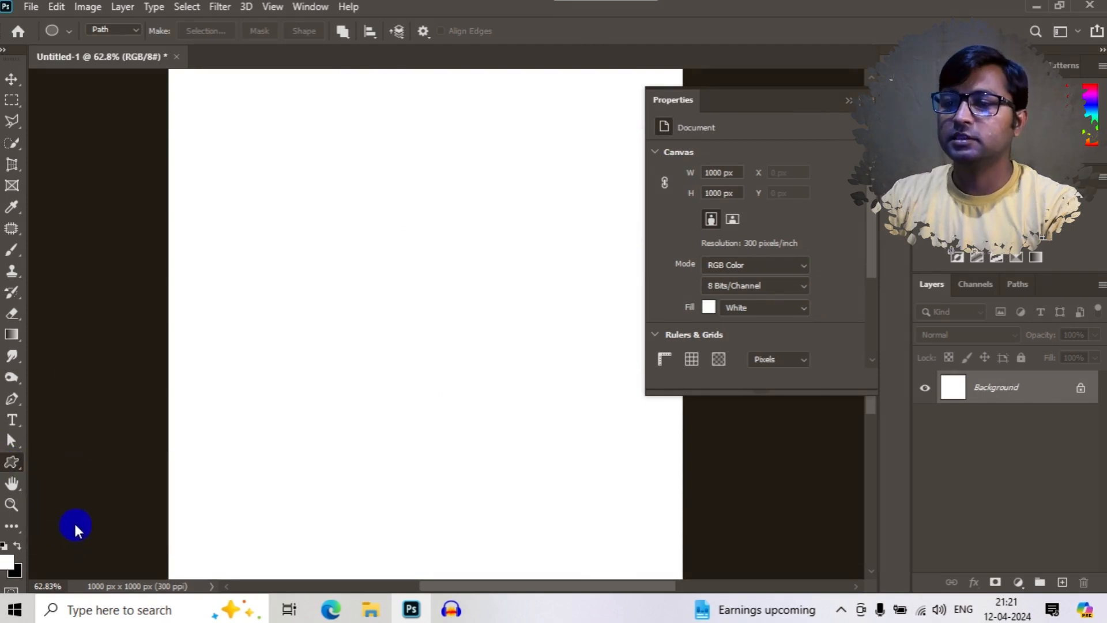
click(496, 33)
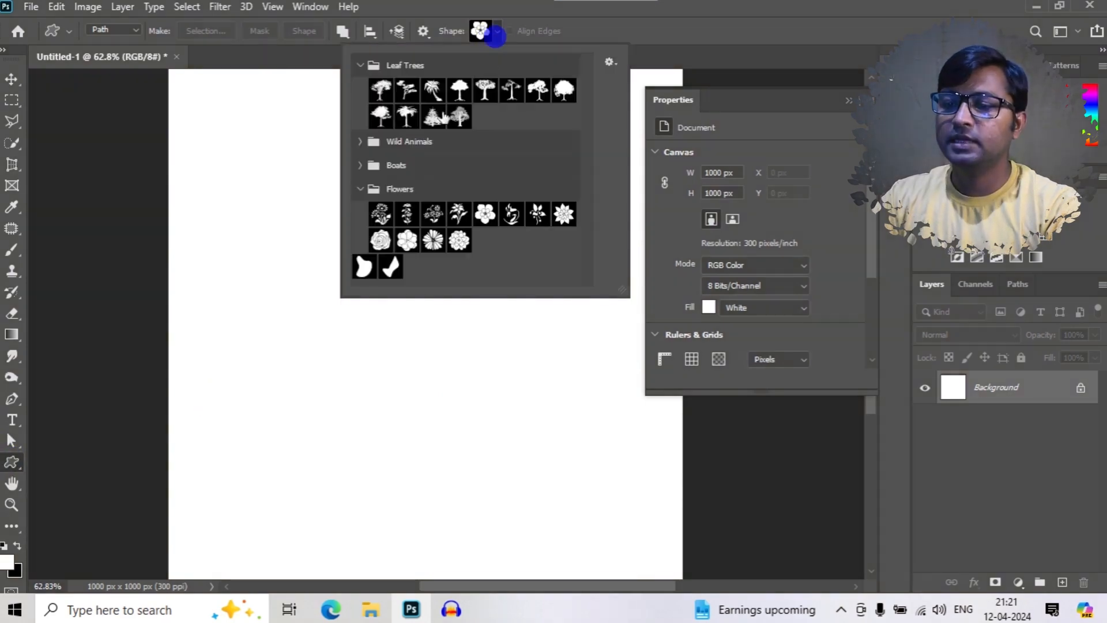
click(390, 276)
drag(279, 240, 440, 388)
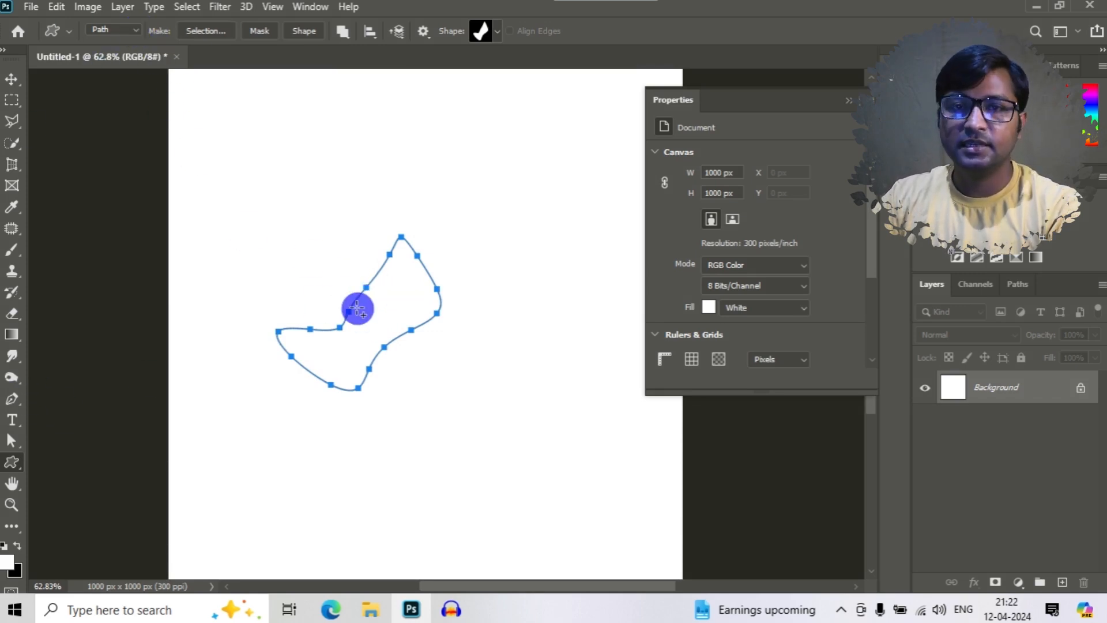
click(376, 312)
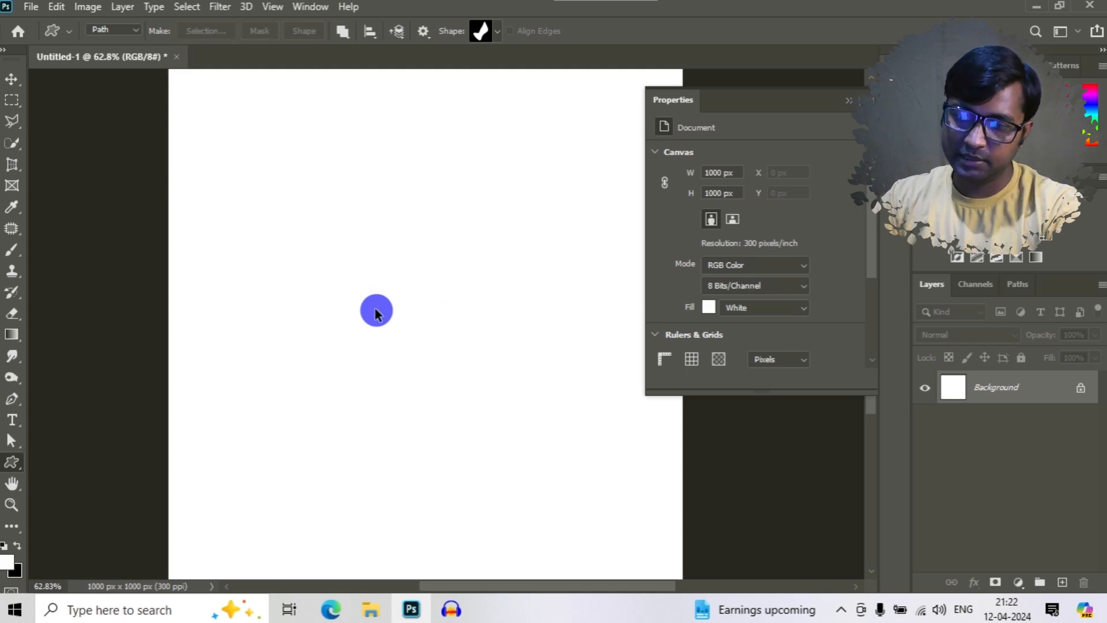
Draw the custom shape in Shape mode about 441 px wide and 398 px high, fill it with red, and undo it.
click(130, 29)
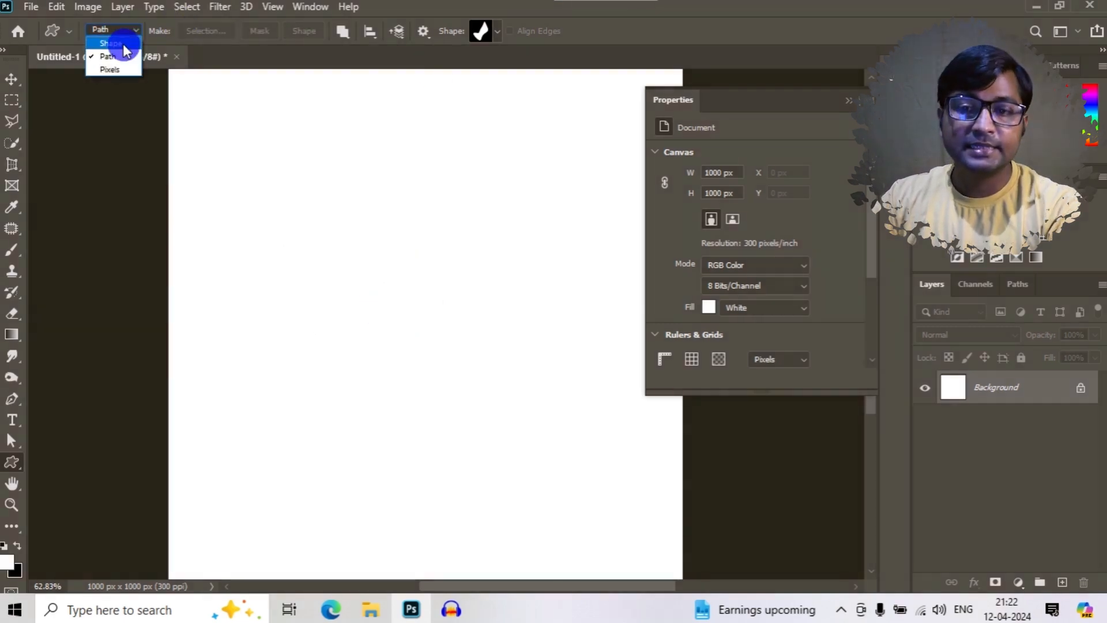
click(123, 42)
drag(321, 222, 549, 426)
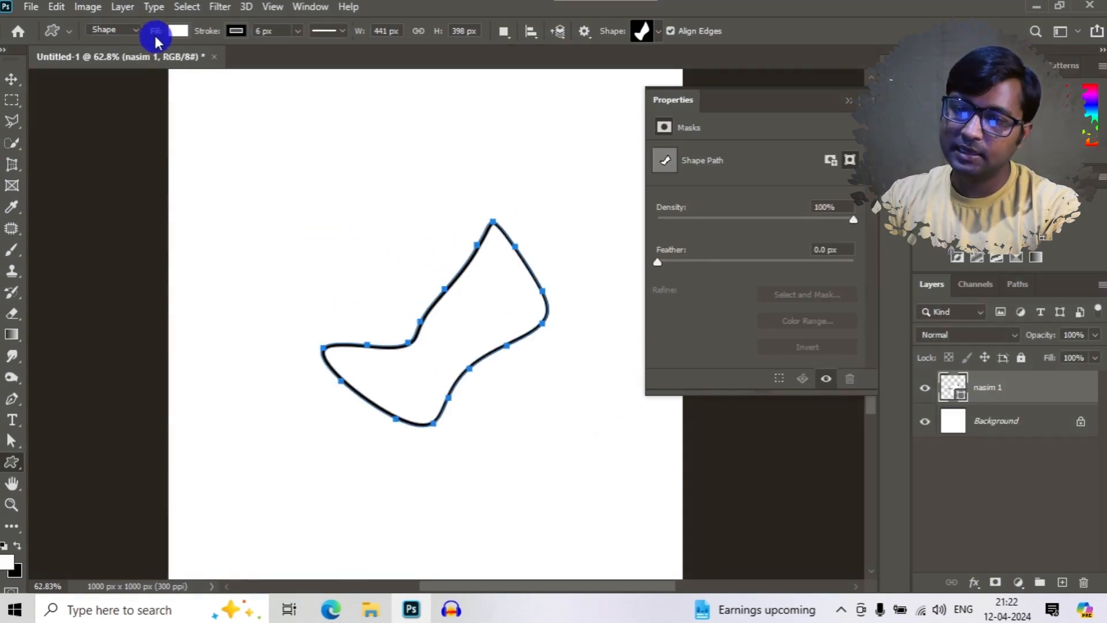
click(179, 31)
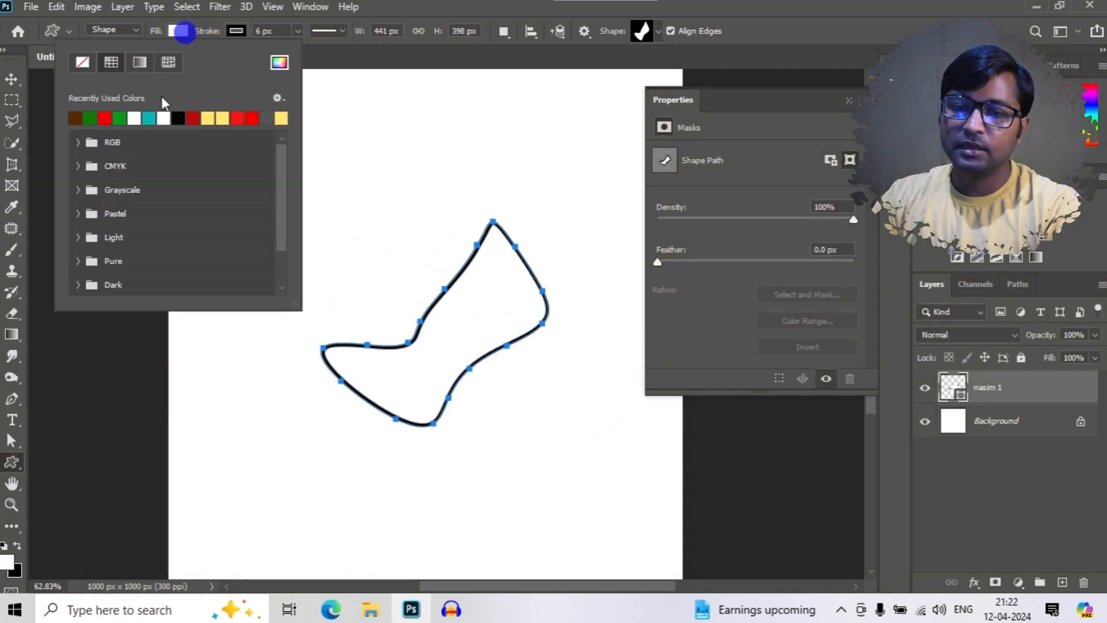
click(119, 119)
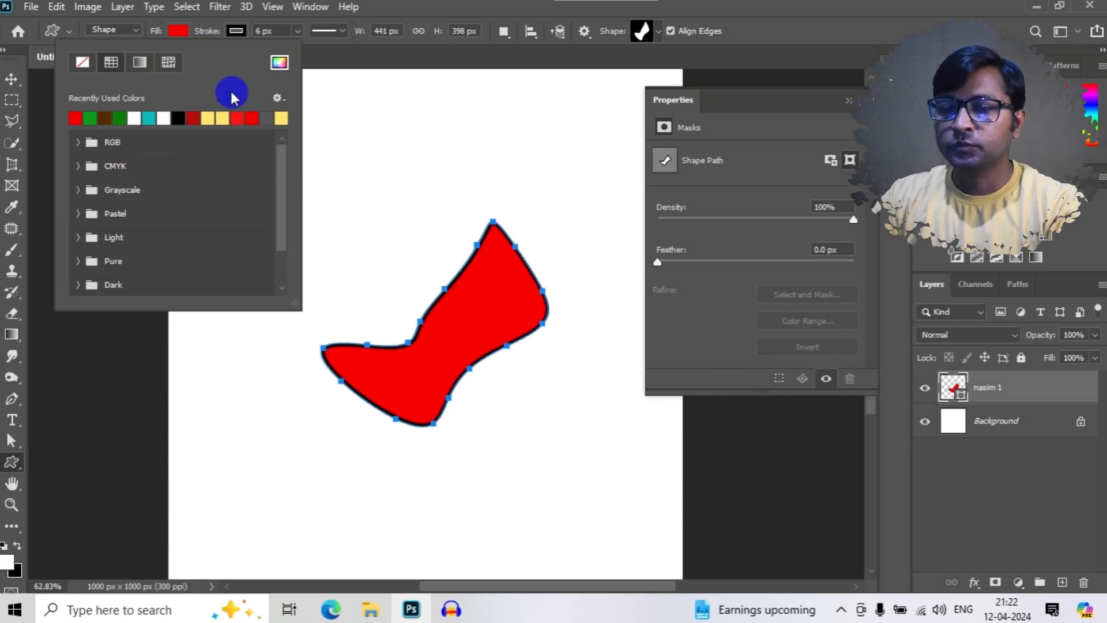
click(12, 78)
click(10, 80)
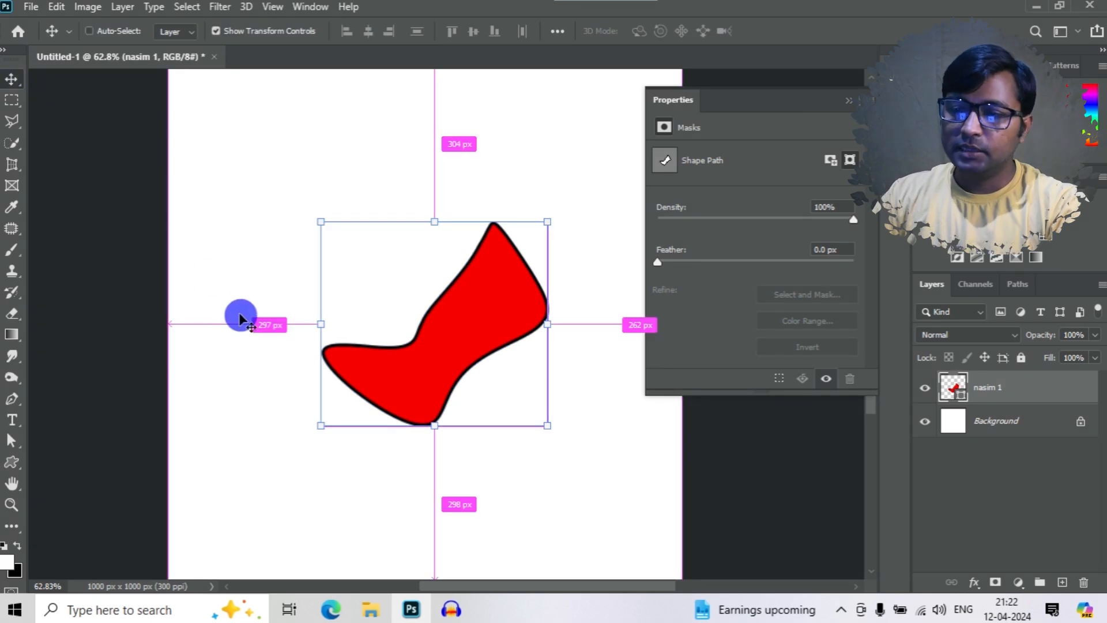
key(ctrl+z)
key(ctrl+z)
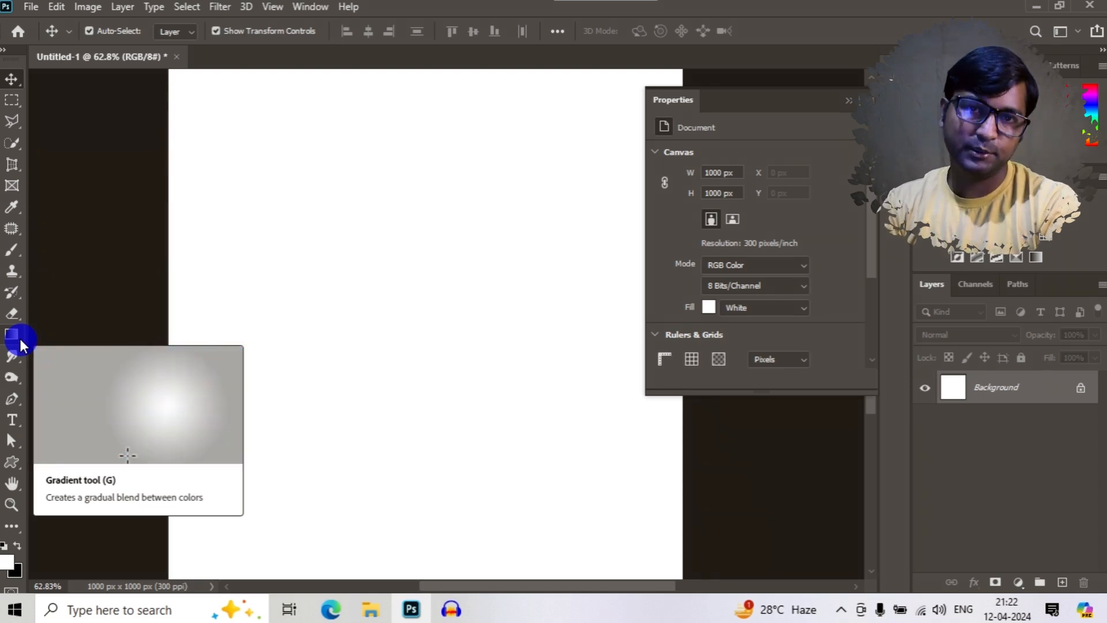
Draw a wide rectangle about 1534 px by 182 px across the lower part of the canvas, extending past both sides.
click(843, 97)
key(ctrl+0)
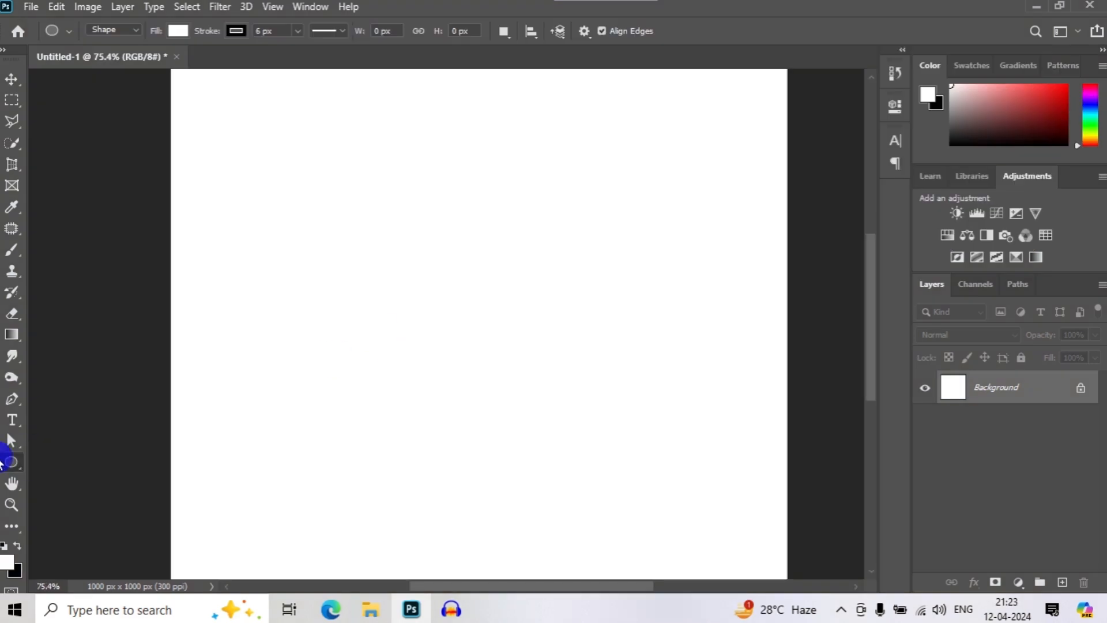
right_click(11, 461)
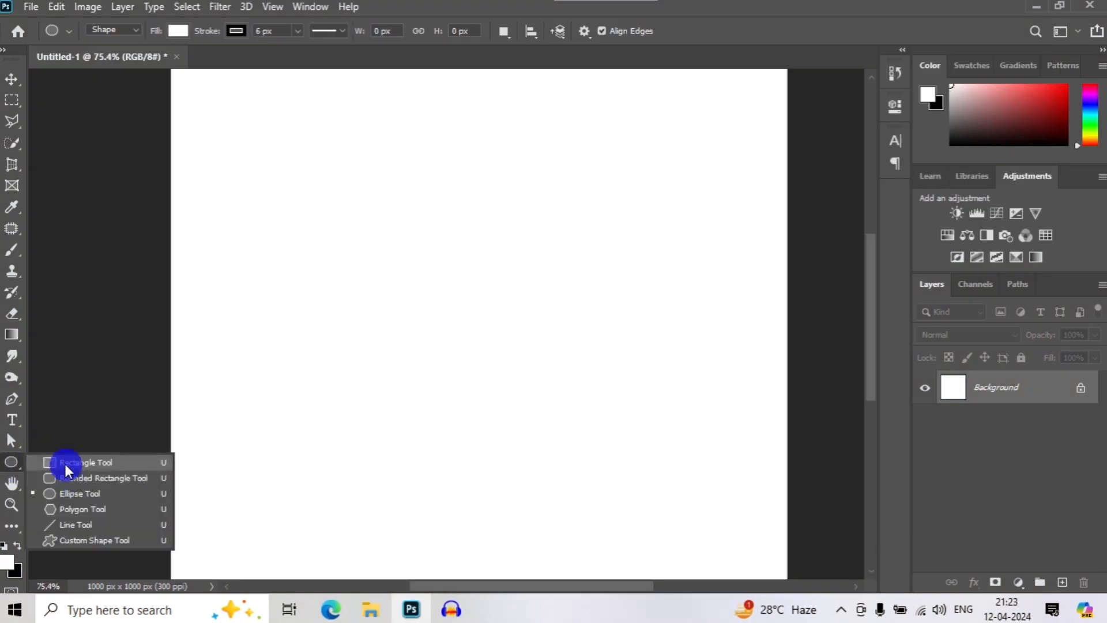
click(64, 464)
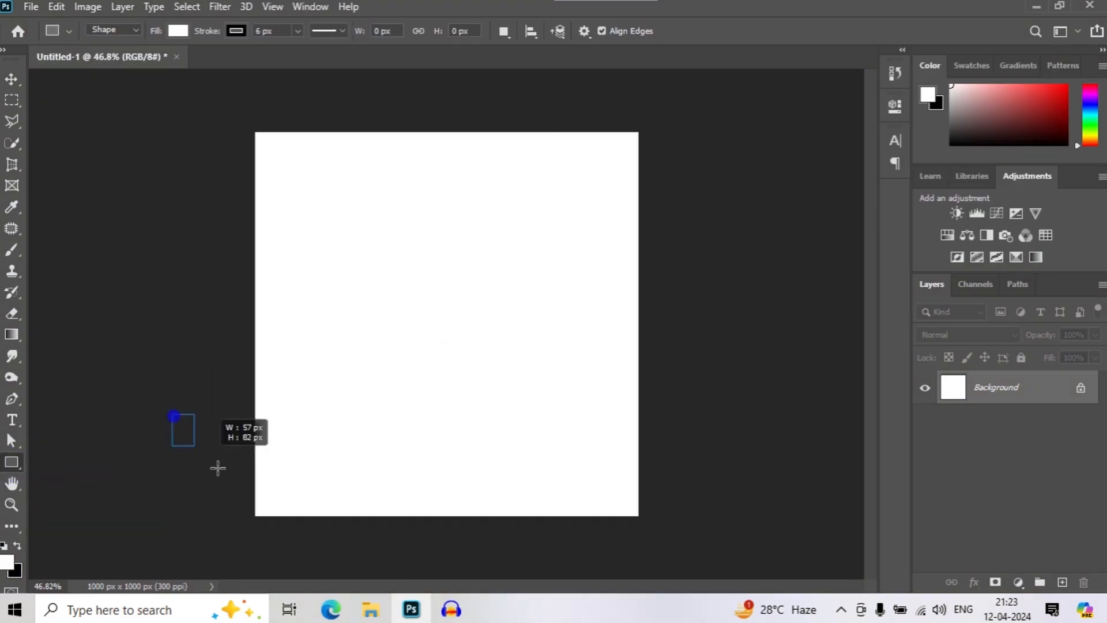
click(759, 444)
click(598, 231)
key(ctrl+z)
key(ctrl+t)
drag(482, 450, 760, 472)
click(766, 31)
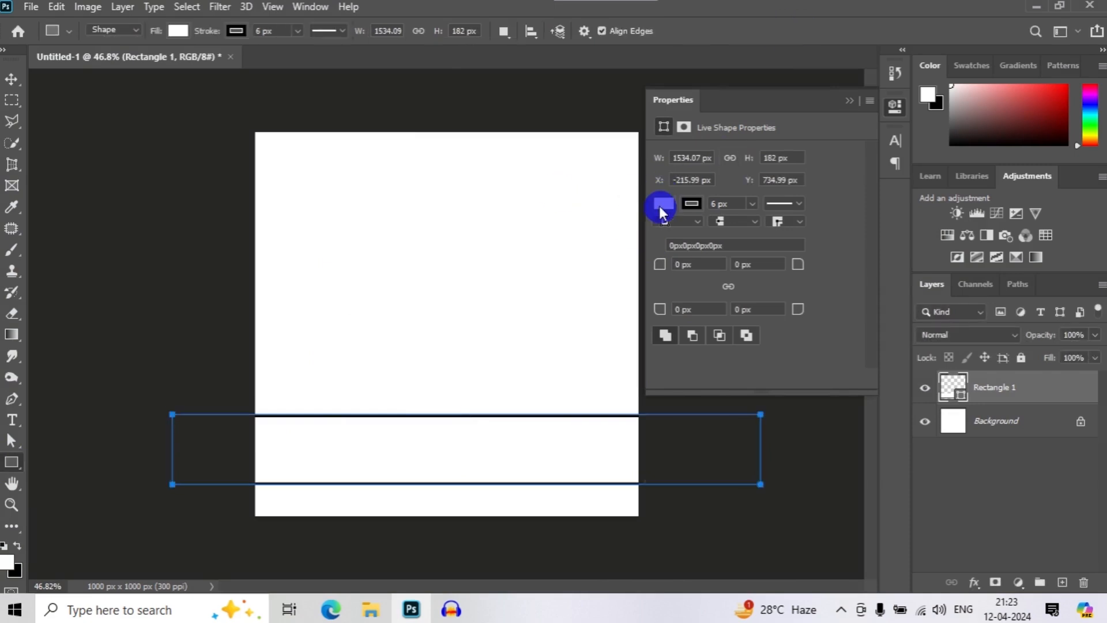
Fill the wide ground rectangle with dark brown and remove its outline.
click(663, 203)
click(665, 291)
click(858, 118)
Draw a truck cab rectangle about 223 px by 149 px over the brown ground, with a light yellow fill and no outline.
right_click(11, 461)
click(75, 451)
drag(283, 385, 368, 442)
click(663, 204)
click(813, 289)
Draw a light yellow truck body rectangle about 624 px by 308 px adjoining the cab and sharing its base line.
click(373, 292)
drag(364, 324, 603, 443)
click(849, 104)
Draw a small circular wheel at the cab's lower edge with the Ellipse tool, filled black and without an outline.
scroll(469, 529, up, 6)
right_click(11, 466)
click(64, 475)
drag(170, 426, 200, 438)
click(663, 231)
click(490, 334)
click(663, 231)
click(785, 320)
Duplicate the black wheel and place the copy at the lower edge of the truck body, level with the first.
click(12, 79)
click(851, 103)
drag(203, 441, 509, 374)
Round the upper front corner of the cab rectangle to a radius of 126 px.
click(171, 364)
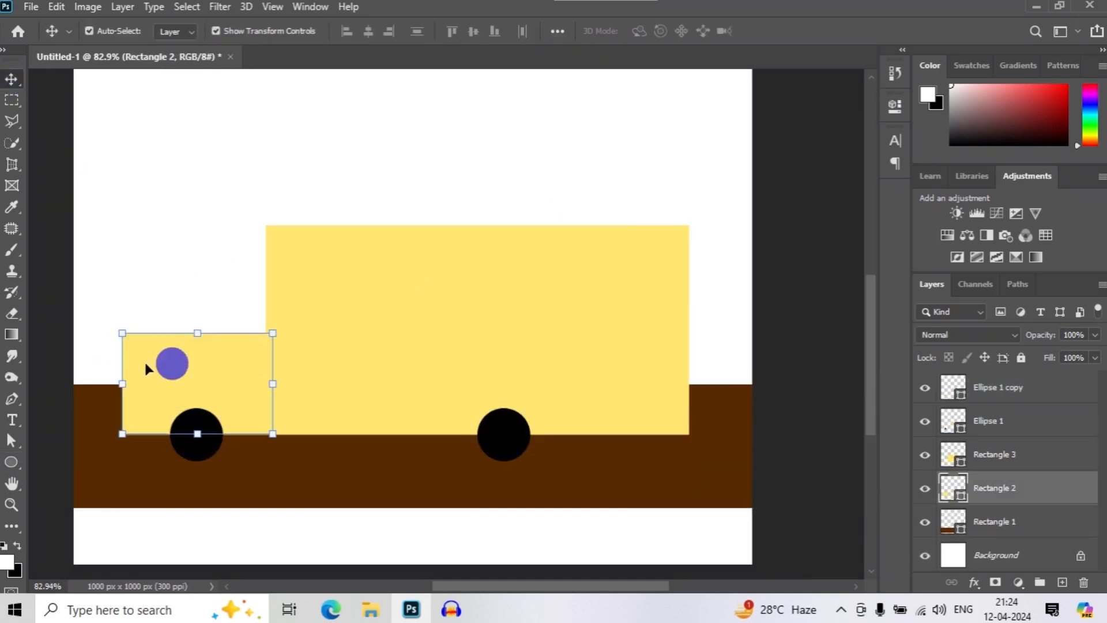
click(11, 462)
click(895, 107)
drag(661, 269, 766, 275)
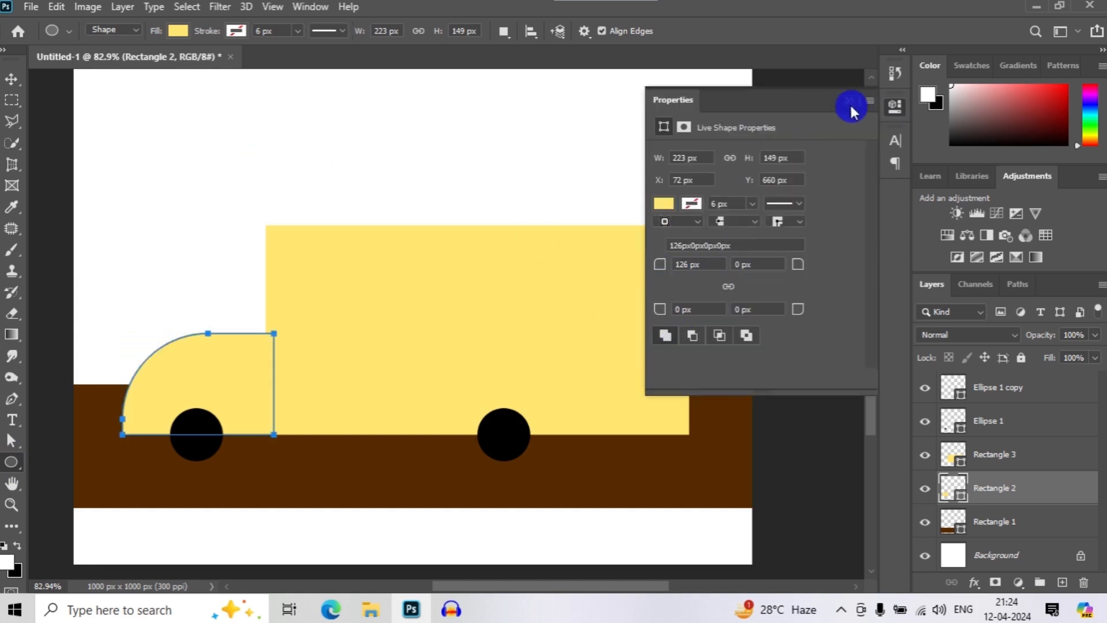
click(850, 103)
Move the truck body's layer above both wheel layers so it covers the upper half of the rear wheel.
click(11, 79)
click(322, 291)
drag(990, 454, 991, 378)
Draw a rounded rectangle window about 83 px by 85 px at the body's upper front corner, filled dark grey without an outline.
right_click(12, 463)
click(72, 484)
drag(269, 253, 326, 310)
click(663, 203)
click(694, 292)
click(681, 292)
click(869, 236)
click(686, 418)
click(1048, 269)
click(12, 79)
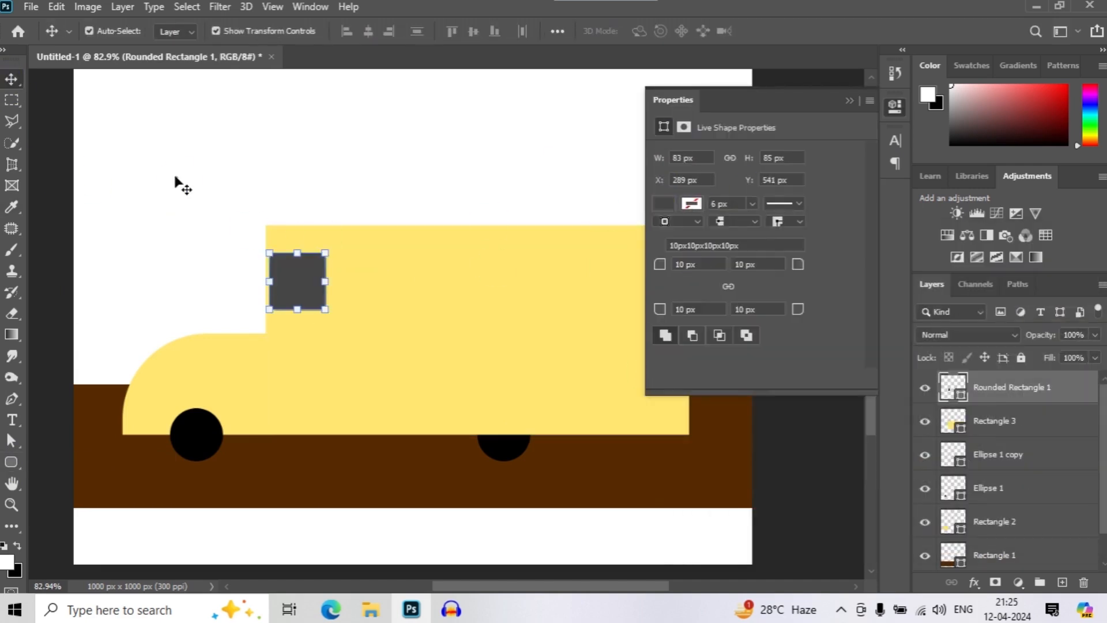
click(181, 183)
Draw a white rounded rectangle with a 6 px black outline on the upper body and stretch it to about 331 px by 43 px.
right_click(11, 463)
click(72, 466)
mouse_move(425, 261)
mouse_down()
mouse_move(458, 290)
mouse_move(648, 282)
mouse_up()
key(ctrl+t)
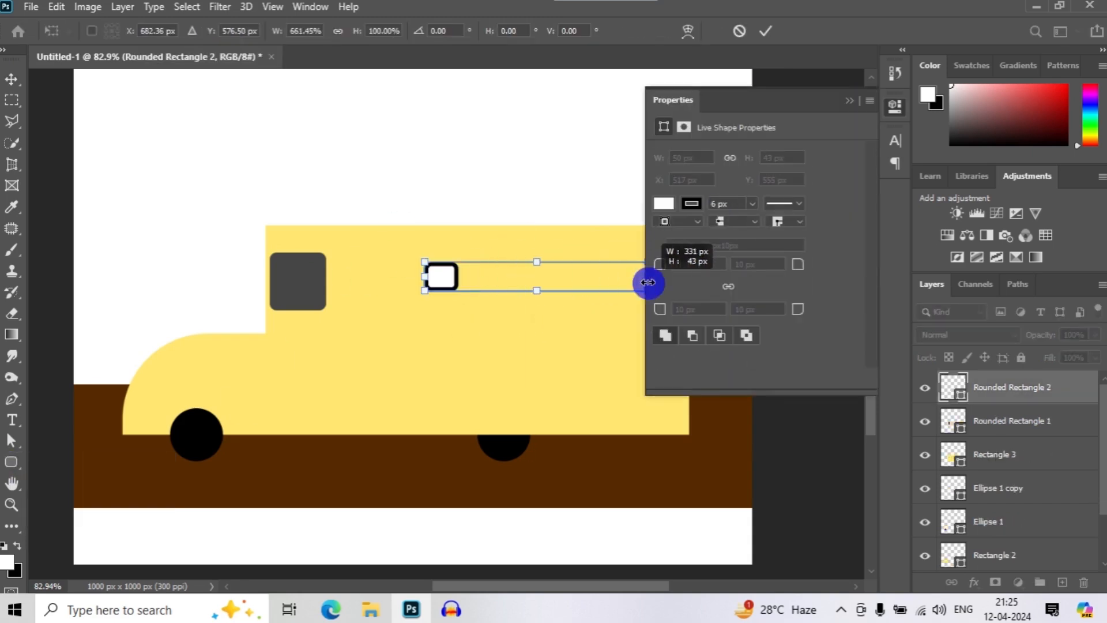
click(516, 327)
Draw a vertical black line with a 10 px weight across the long white window near its front end.
right_click(11, 463)
click(58, 528)
scroll(620, 357, up, 6)
mouse_move(190, 223)
mouse_down()
mouse_move(181, 281)
mouse_move(191, 292)
mouse_move(259, 265)
mouse_up()
key(ctrl+t)
key(ctrl+z)
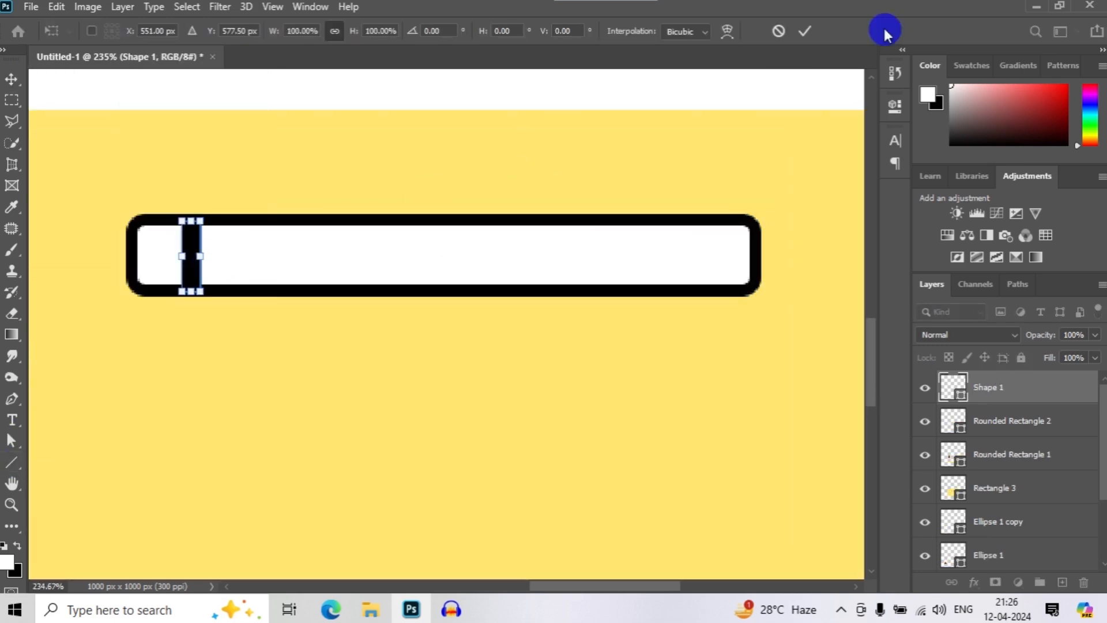
click(805, 32)
Duplicate the vertical bar at even intervals along the whole length of the white window.
key(v)
click(203, 264)
drag(192, 262, 368, 263)
key(ctrl+z)
drag(294, 276, 450, 276)
click(807, 32)
drag(450, 277, 704, 276)
key(ctrl+z)
Draw a short horizontal line with a 10 px weight just below the dark grey window on the truck body.
scroll(514, 364, down, 5)
click(242, 480)
click(11, 462)
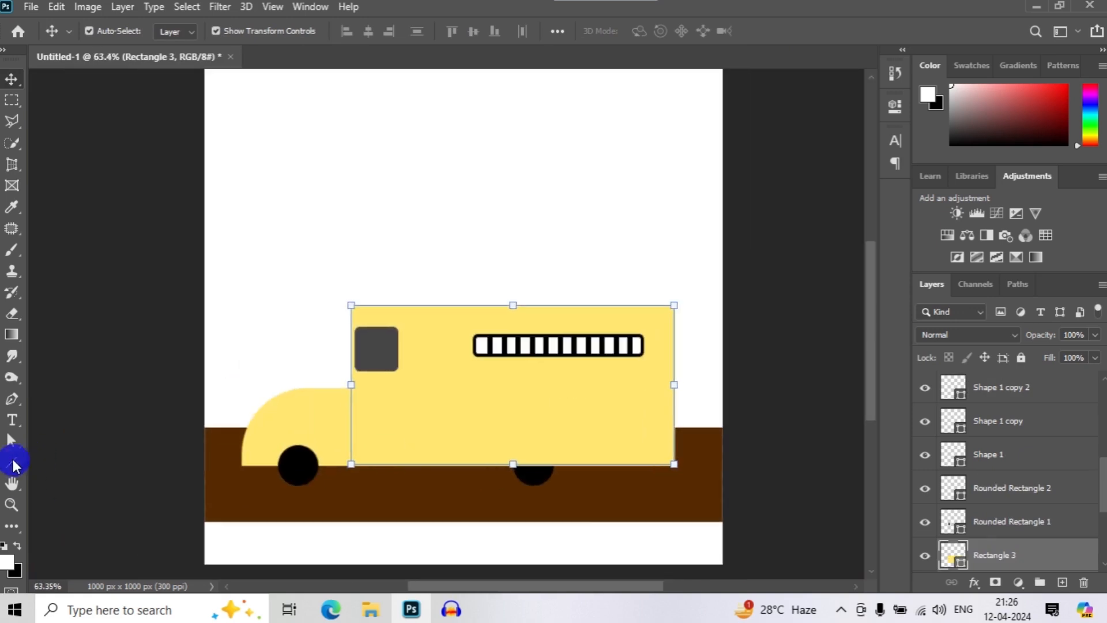
scroll(296, 388, up, 5)
drag(369, 319, 410, 320)
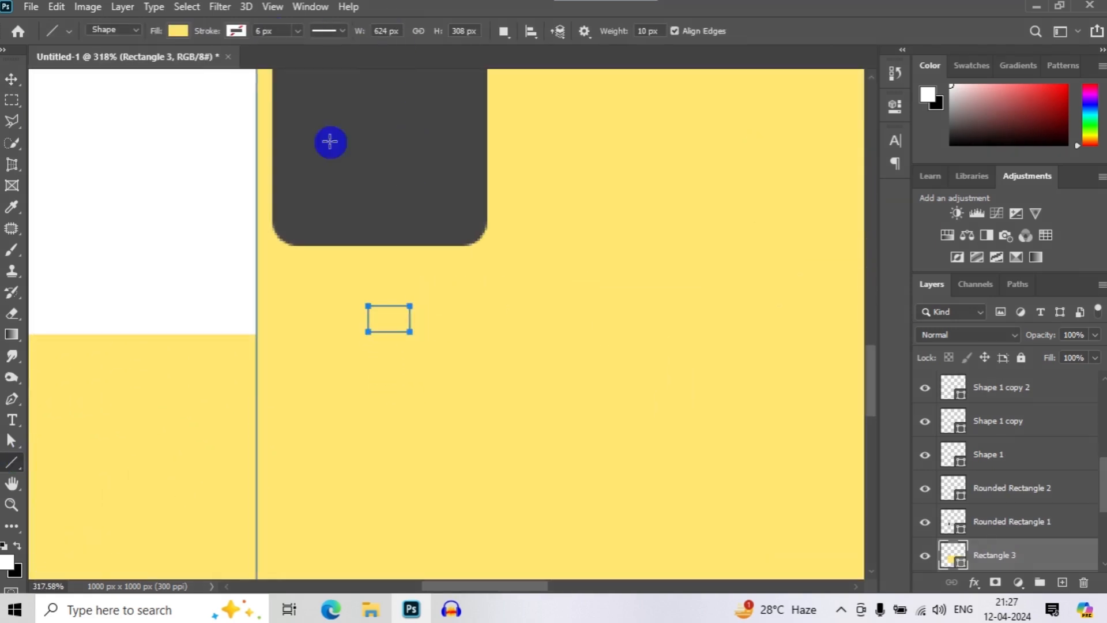
Give the large yellow rectangle of the truck body a 6 px black outline.
click(236, 30)
click(126, 106)
key(v)
mouse_move(358, 273)
mouse_down()
mouse_move(959, 591)
mouse_move(926, 556)
mouse_up()
Draw a short horizontal black line above the other layers, about 18 px by 5 px, as a handle below the dark grey window.
click(12, 462)
scroll(1016, 461, up, 5)
click(1016, 387)
drag(372, 301, 405, 301)
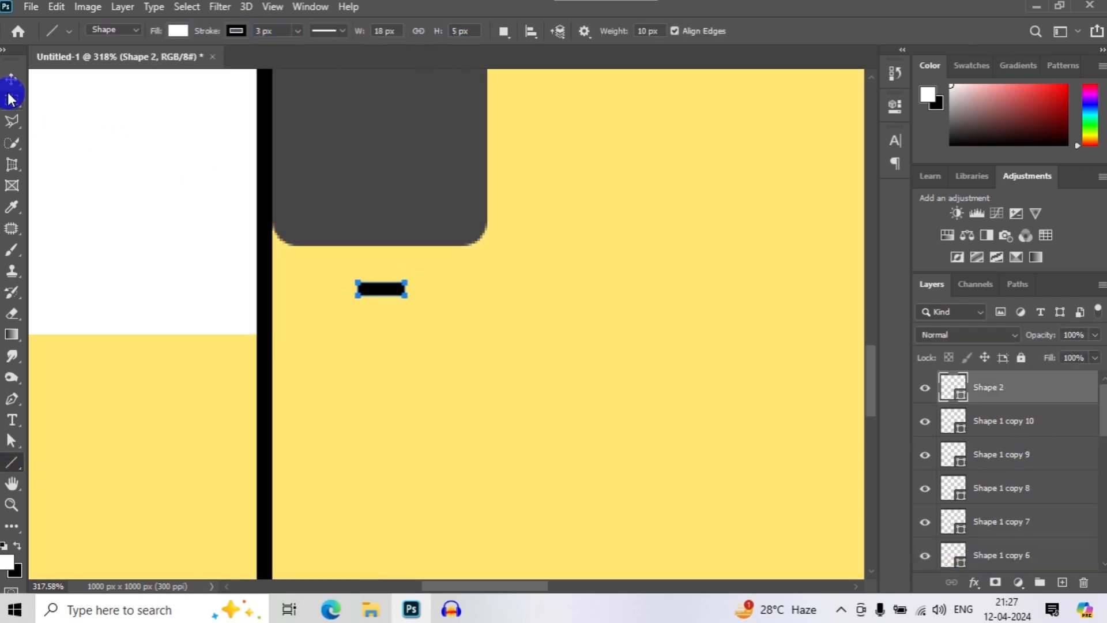
key(v)
Draw a yellow rounded-rectangle door about 119 px by 222 px with a 6 px black outline around the window and align it with the body's front edge.
scroll(561, 314, down, 5)
click(561, 314)
scroll(388, 469, up, 3)
click(12, 462)
drag(281, 145, 414, 393)
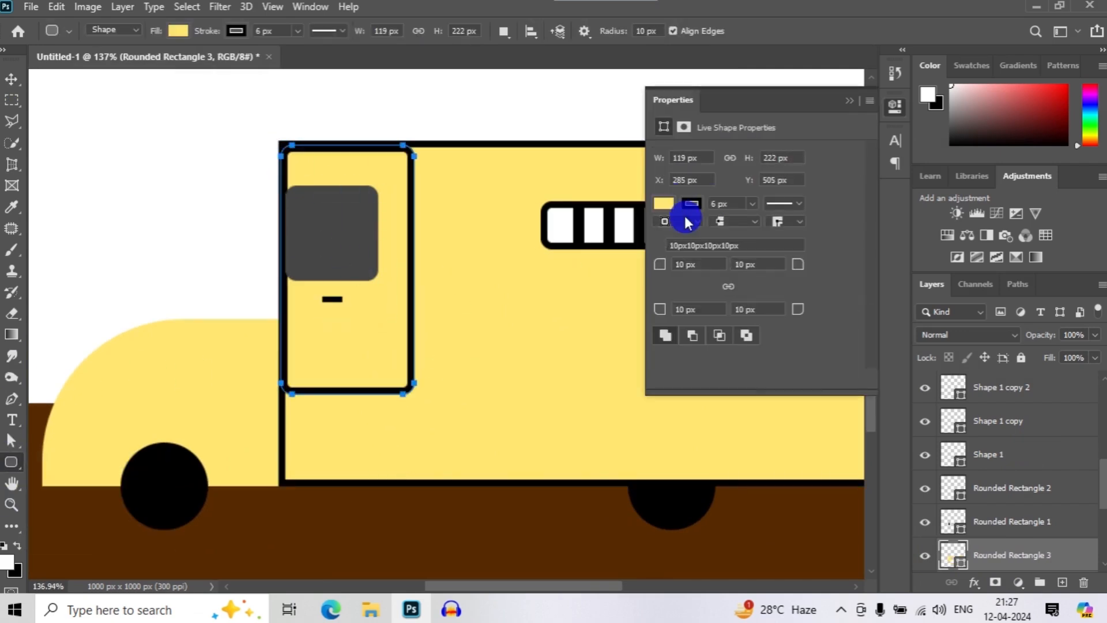
key(v)
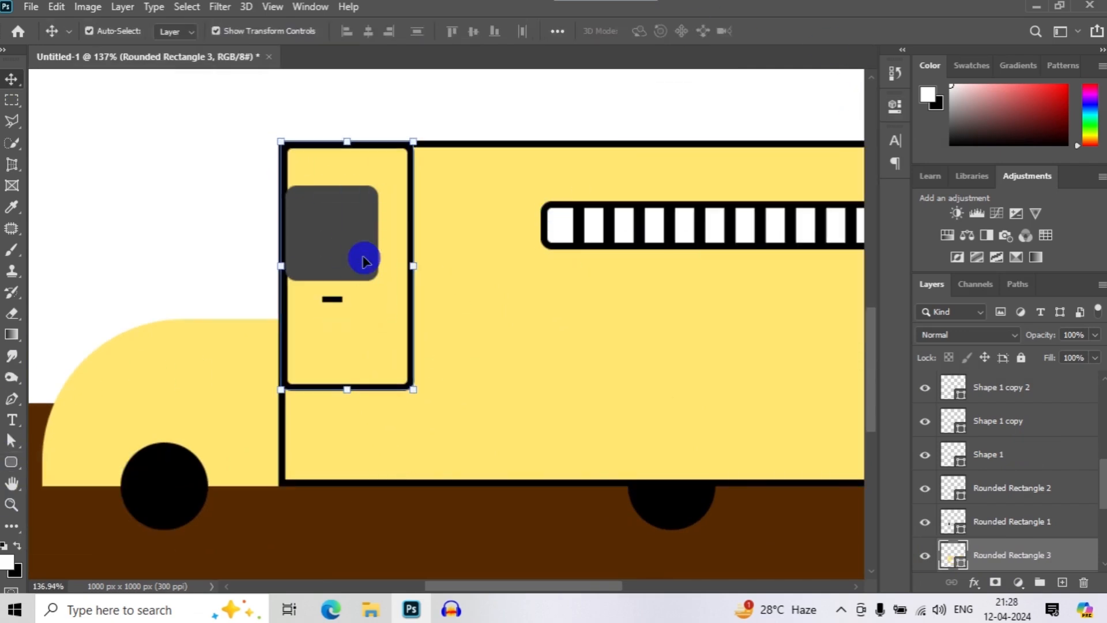
click(201, 228)
click(314, 348)
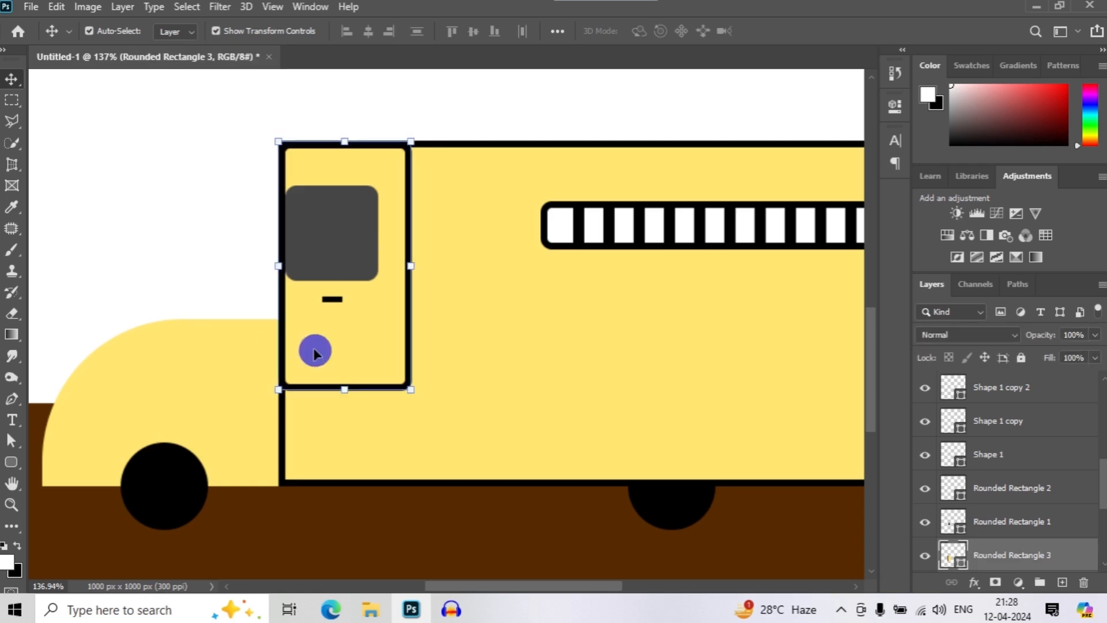
click(205, 279)
right_click(11, 463)
click(63, 526)
scroll(293, 318, up, 7)
scroll(283, 294, down, 11)
scroll(165, 352, up, 7)
mouse_move(166, 354)
mouse_down()
mouse_move(166, 323)
mouse_move(191, 365)
mouse_up()
key(ctrl+z)
Draw small white circles with black outlines as a headlight on the hood and a hub about 26 px wide on the front wheel.
right_click(11, 462)
click(64, 478)
click(9, 84)
click(11, 463)
mouse_move(289, 456)
mouse_down()
mouse_move(339, 518)
mouse_move(337, 510)
mouse_up()
key(v)
scroll(444, 475, down, 5)
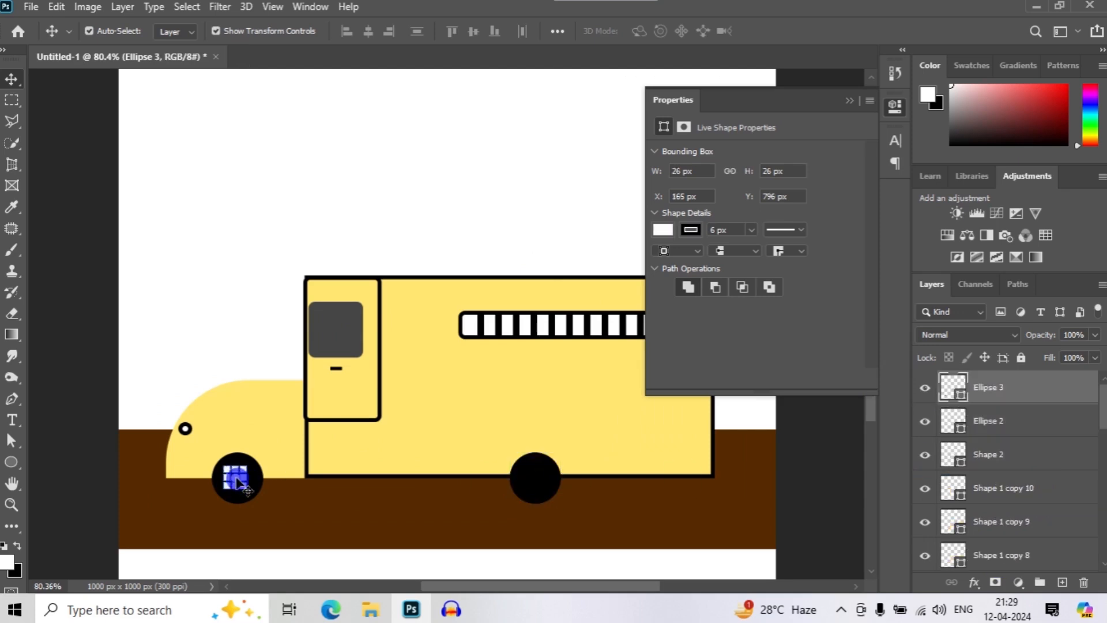
drag(238, 481, 229, 509)
click(783, 31)
click(243, 473)
scroll(323, 518, up, 8)
drag(151, 434, 296, 440)
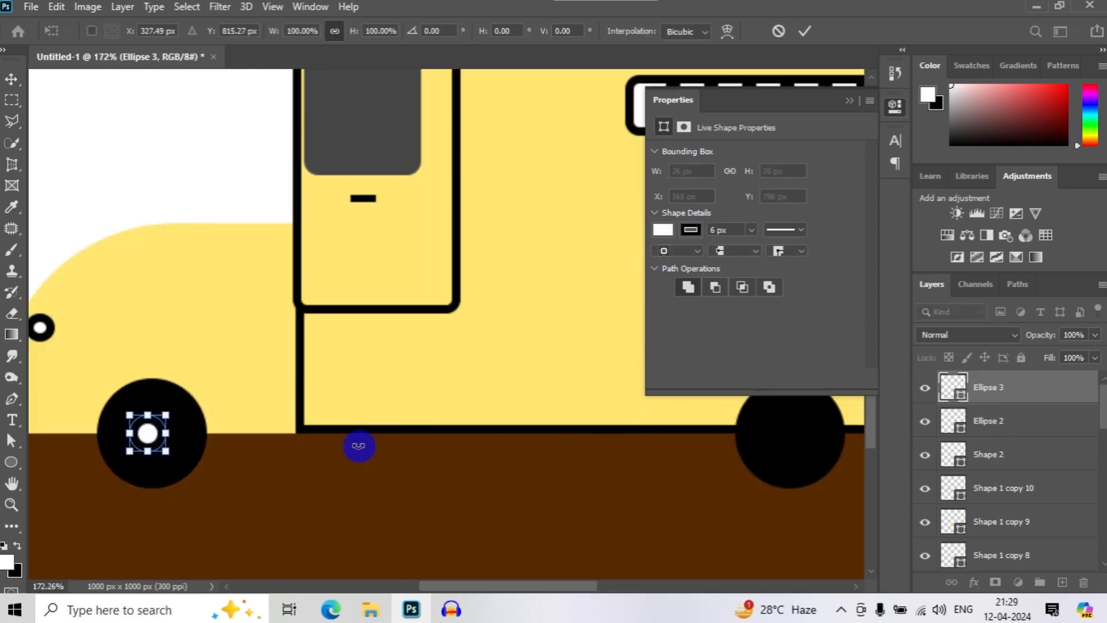
key(Return)
Duplicate the front wheel's white hub circle onto the centre of the rear wheel and close the shape properties.
alt+drag(149, 437, 786, 437)
scroll(444, 398, down, 10)
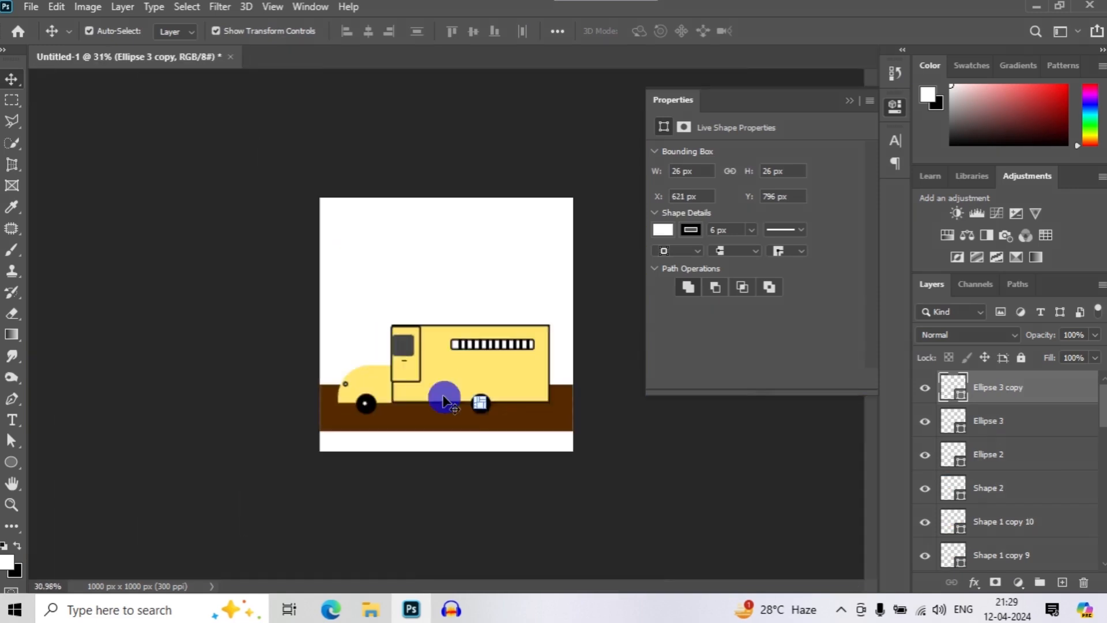
scroll(444, 398, up, 6)
click(849, 101)
scroll(672, 447, up, 3)
scroll(672, 447, down, 3)
scroll(670, 447, up, 1)
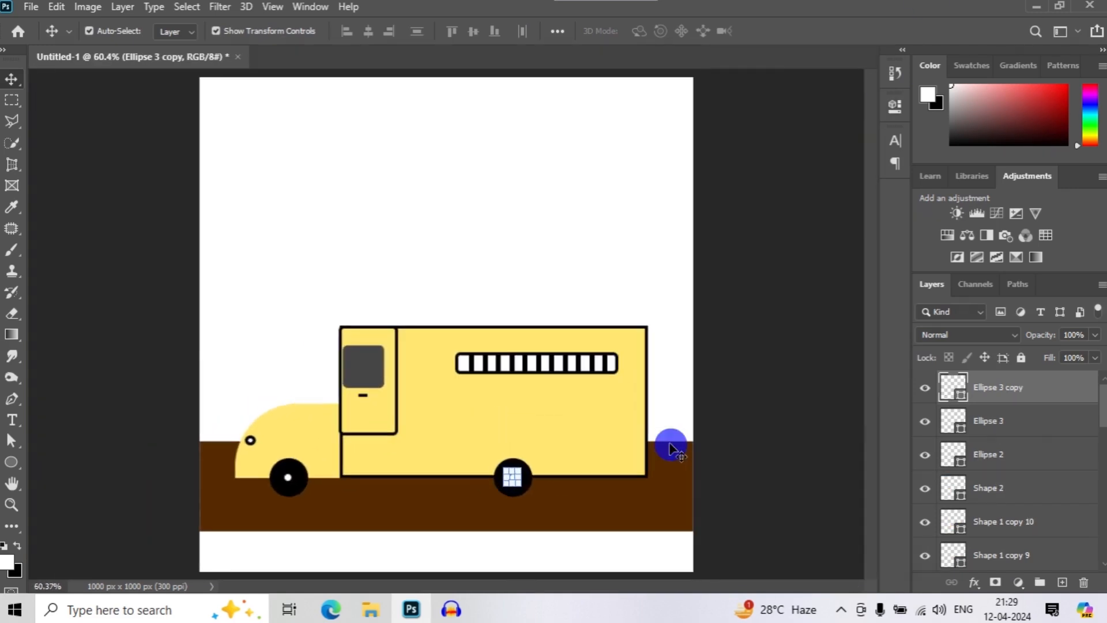